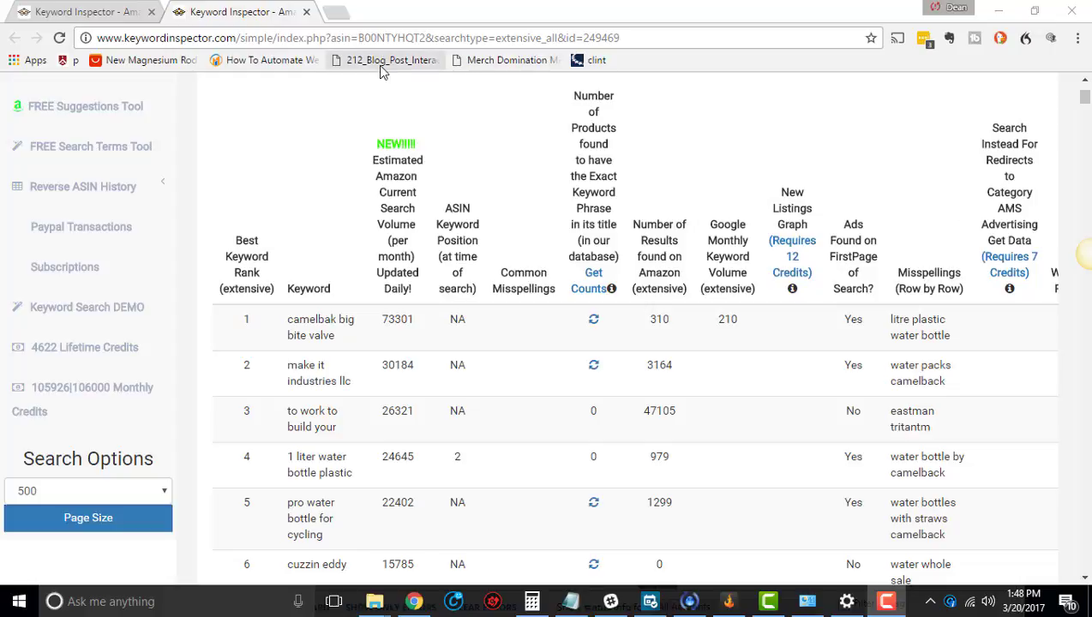
# Close the CamelBak extensive_all report tab.
pyautogui.click(306, 12)
pyautogui.scroll(4, 422, 238)
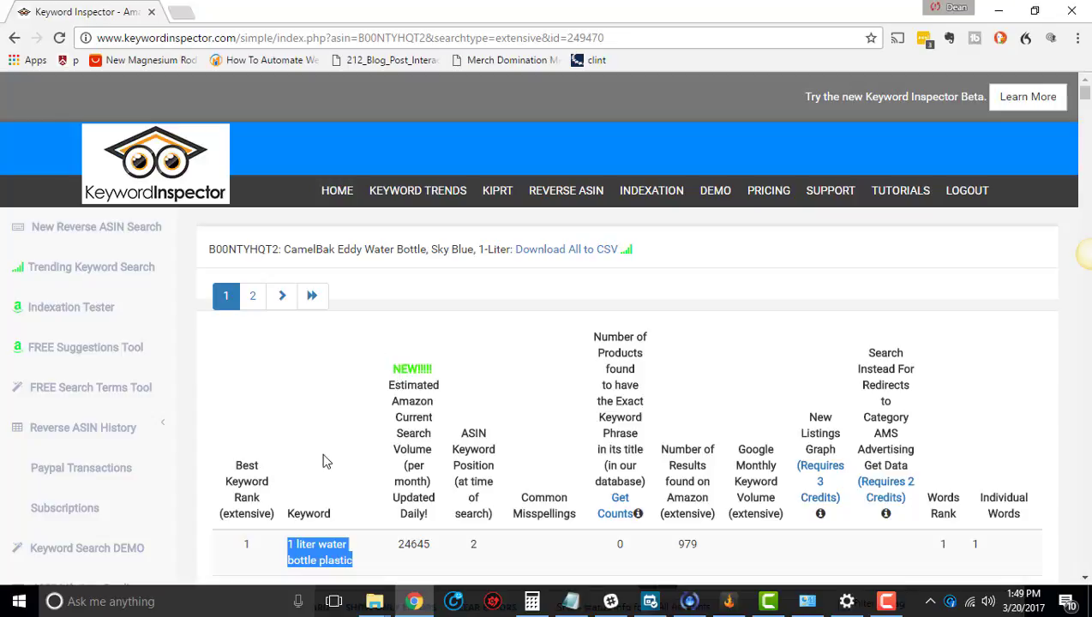
pyautogui.scroll(-2, 420, 397)
pyautogui.scroll(2, 419, 396)
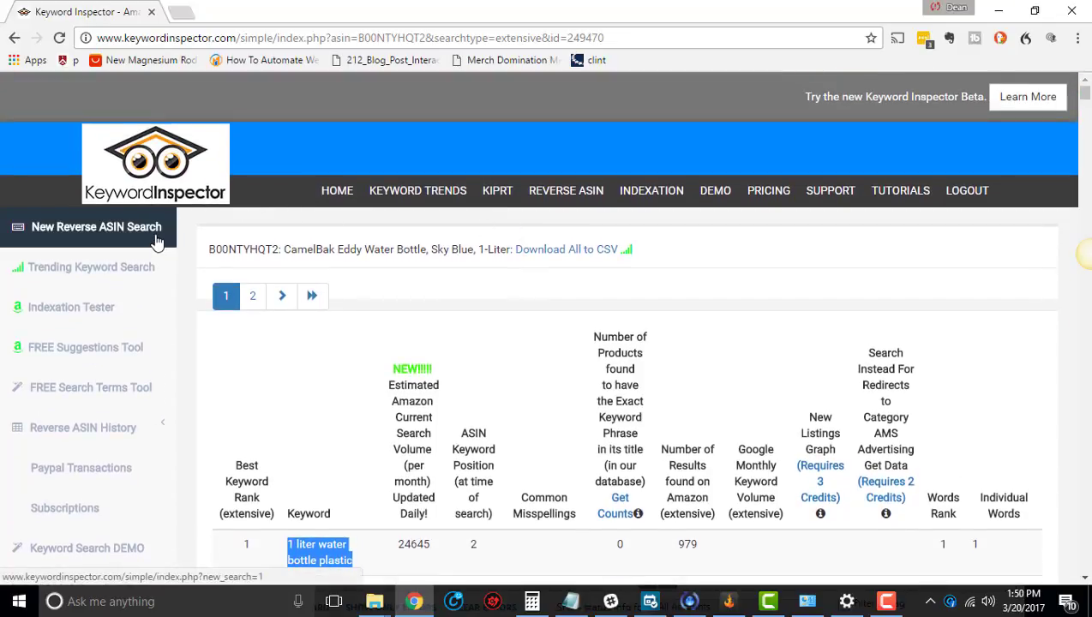
# Open the New Reverse ASIN Search form and scroll down to its Search Type options.
pyautogui.click(157, 243)
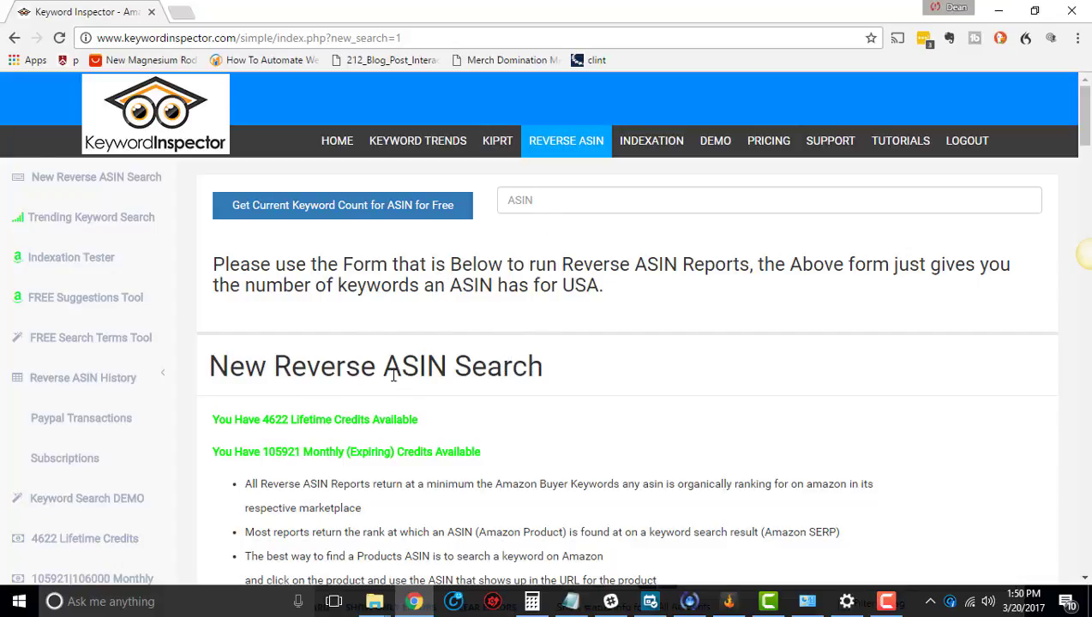
pyautogui.scroll(-2, 394, 375)
pyautogui.scroll(-1, 397, 371)
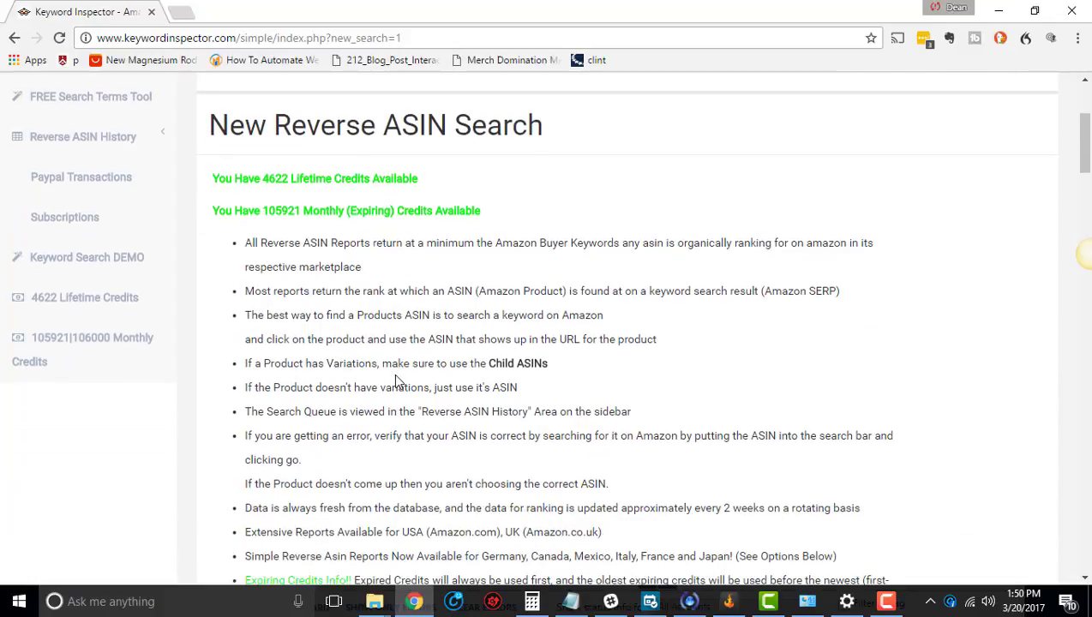
pyautogui.scroll(-10, 397, 377)
pyautogui.scroll(3, 400, 374)
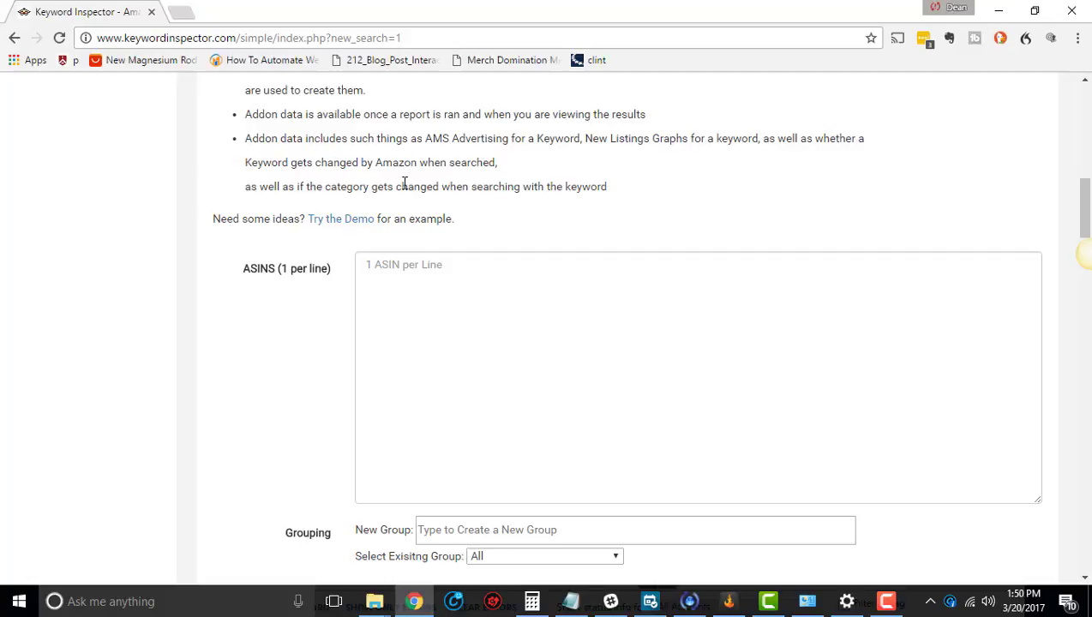
pyautogui.scroll(-5, 410, 267)
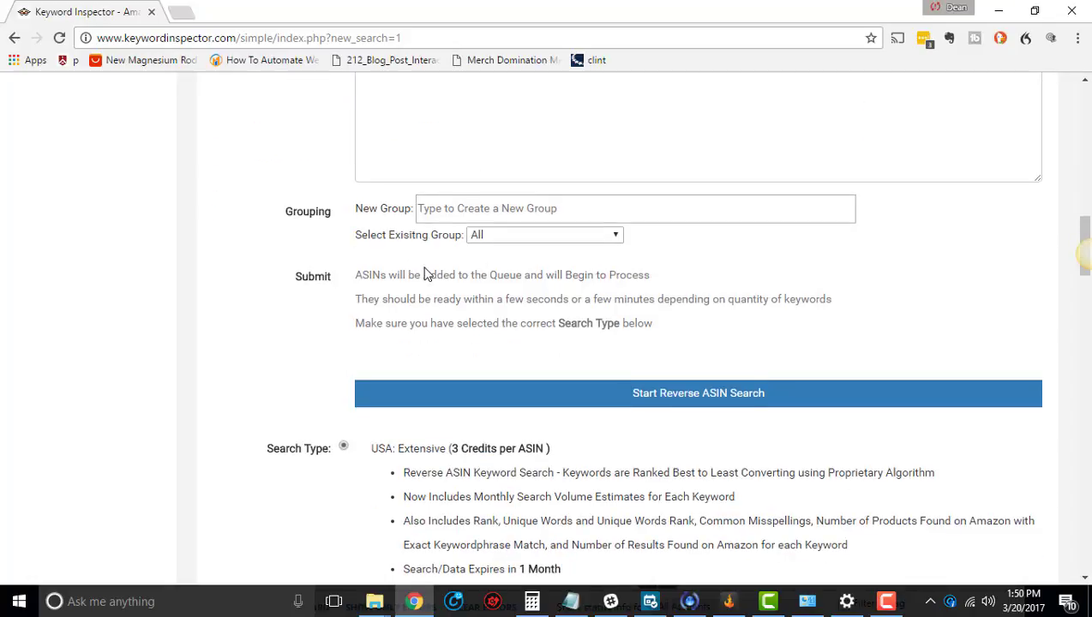
pyautogui.scroll(-3, 429, 270)
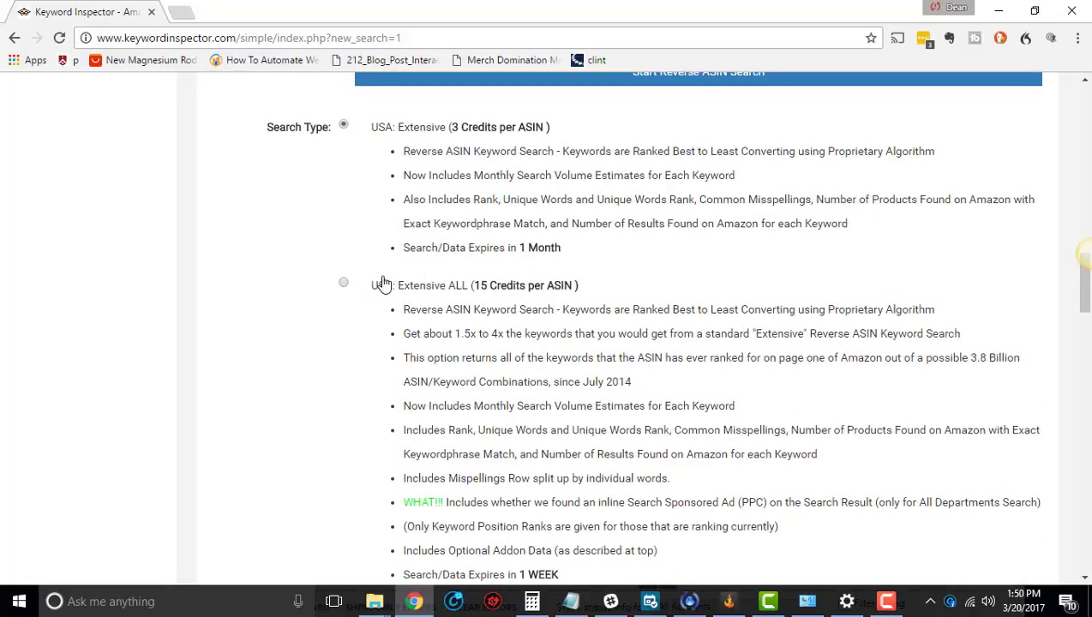
# Select the 'USA: Extensive ALL (15 Credits per ASIN)' search type.
pyautogui.click(342, 284)
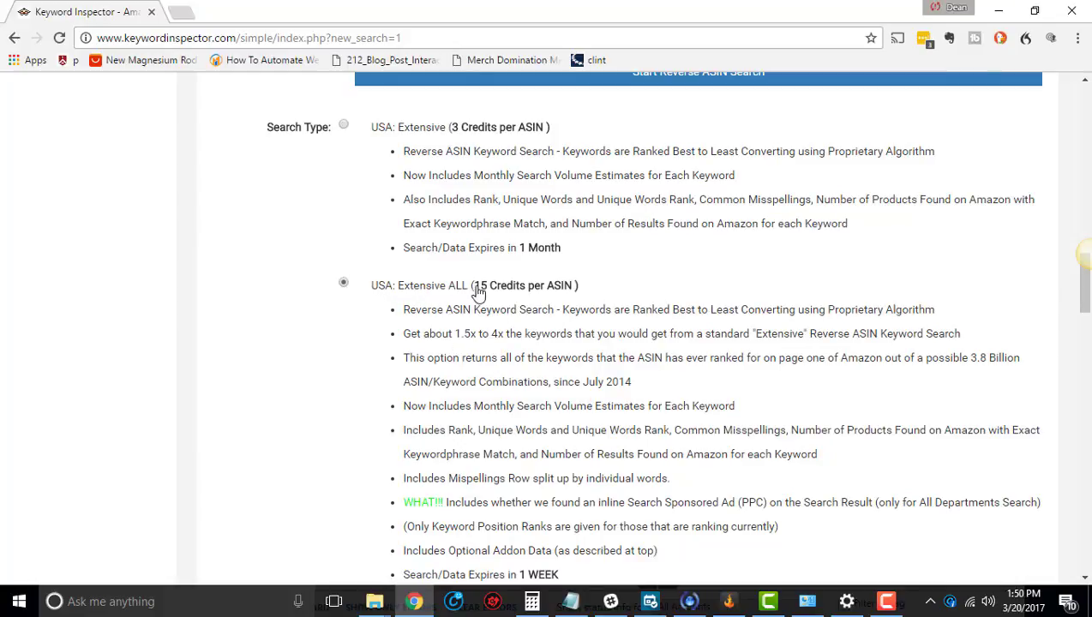
pyautogui.scroll(-1, 592, 304)
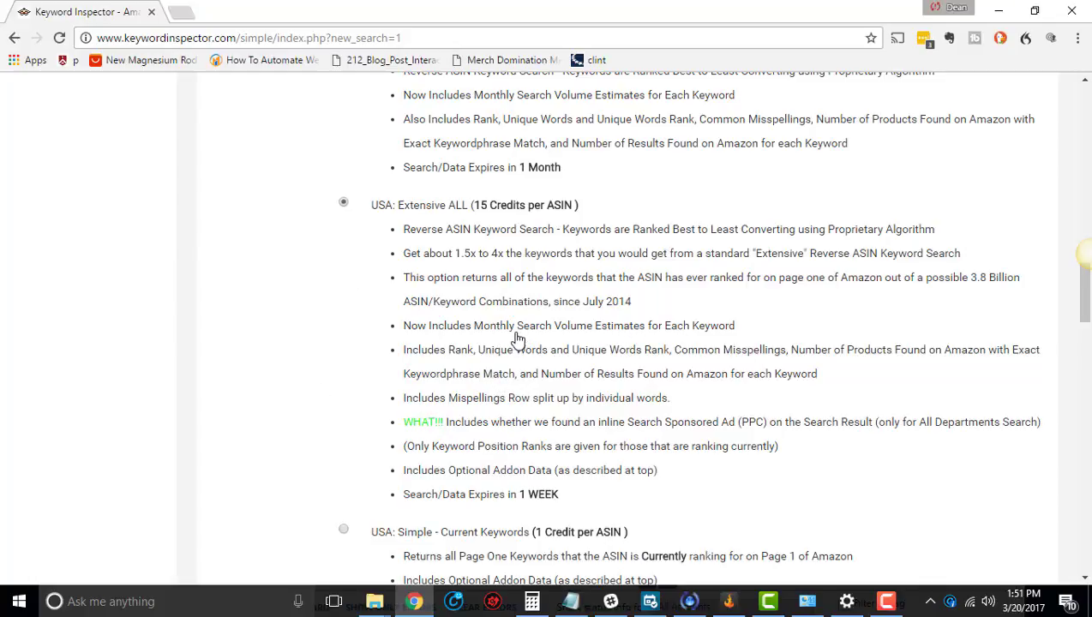
pyautogui.scroll(5, 538, 343)
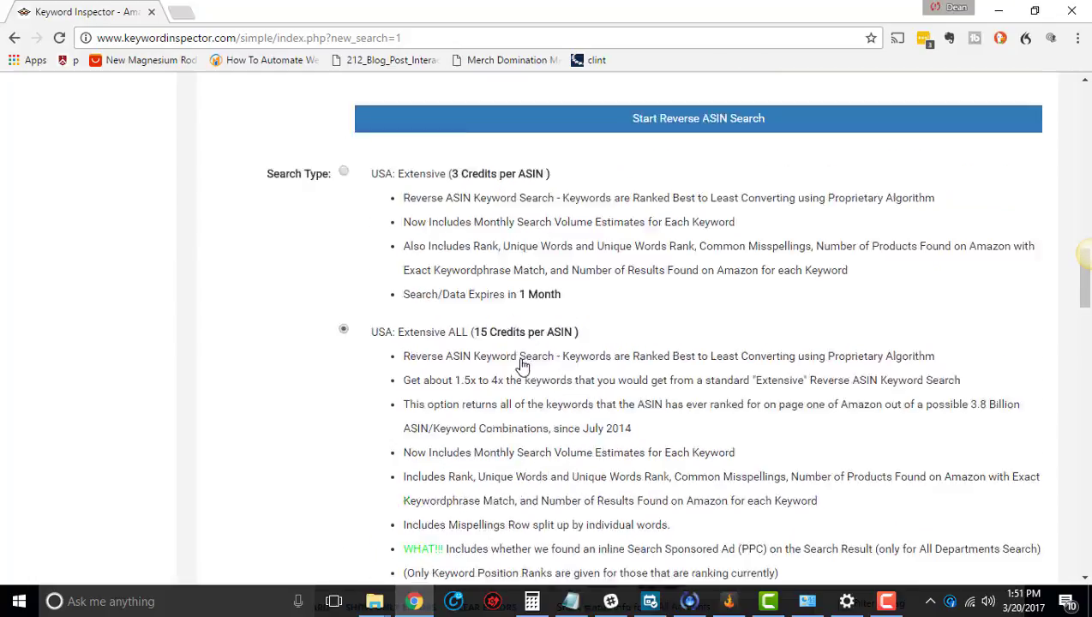
pyautogui.scroll(10, 334, 451)
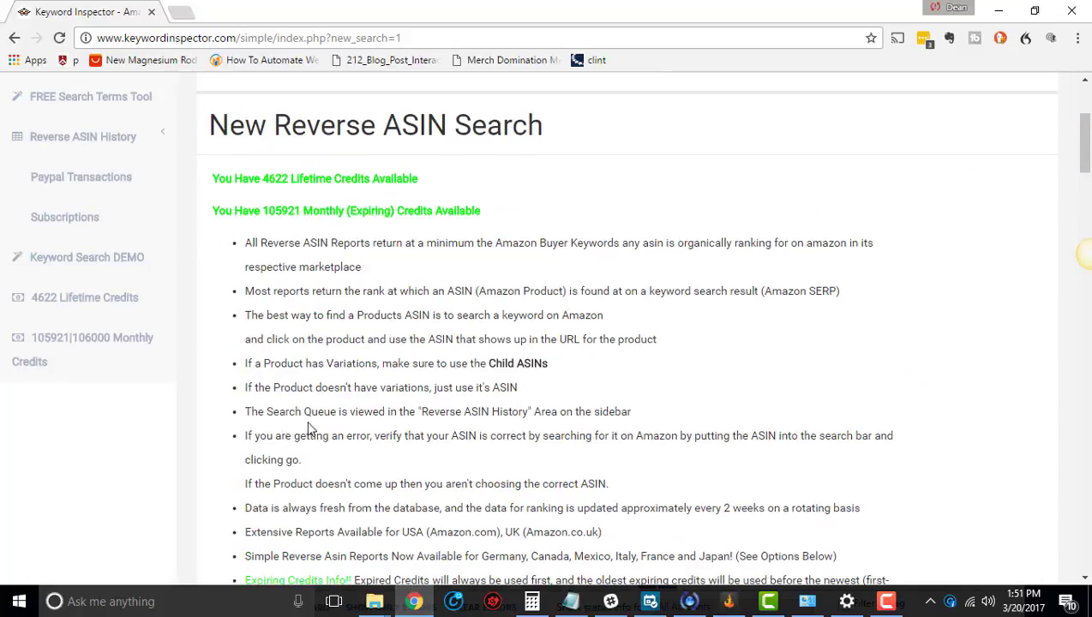
pyautogui.scroll(3, 281, 407)
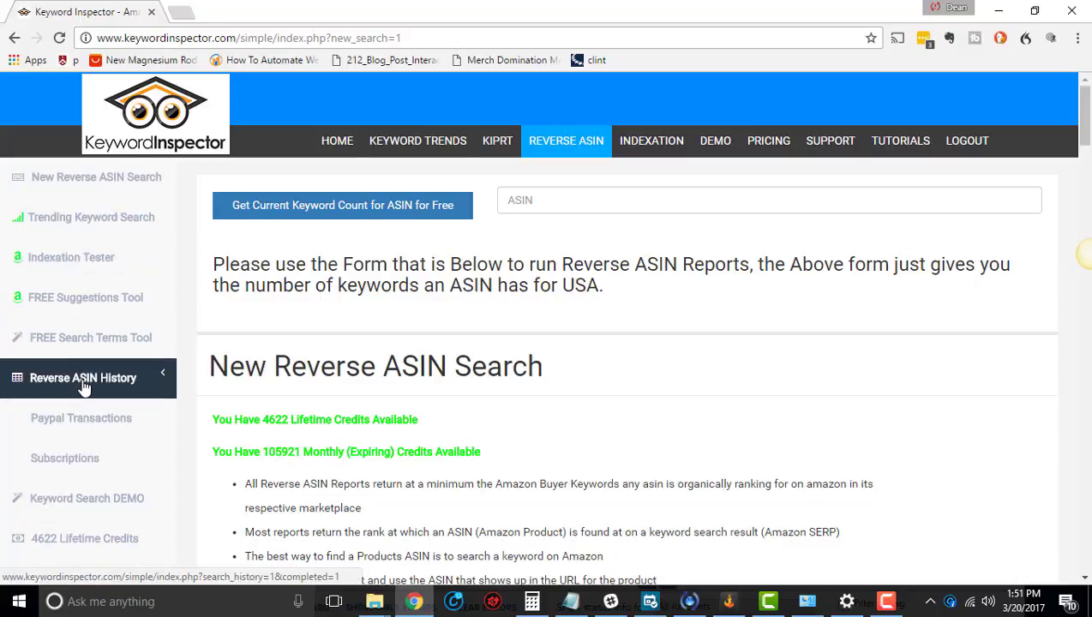
# Expand Reverse ASIN History and list the completed searches.
pyautogui.scroll(-1, 86, 317)
pyautogui.click(88, 312)
pyautogui.click(69, 343)
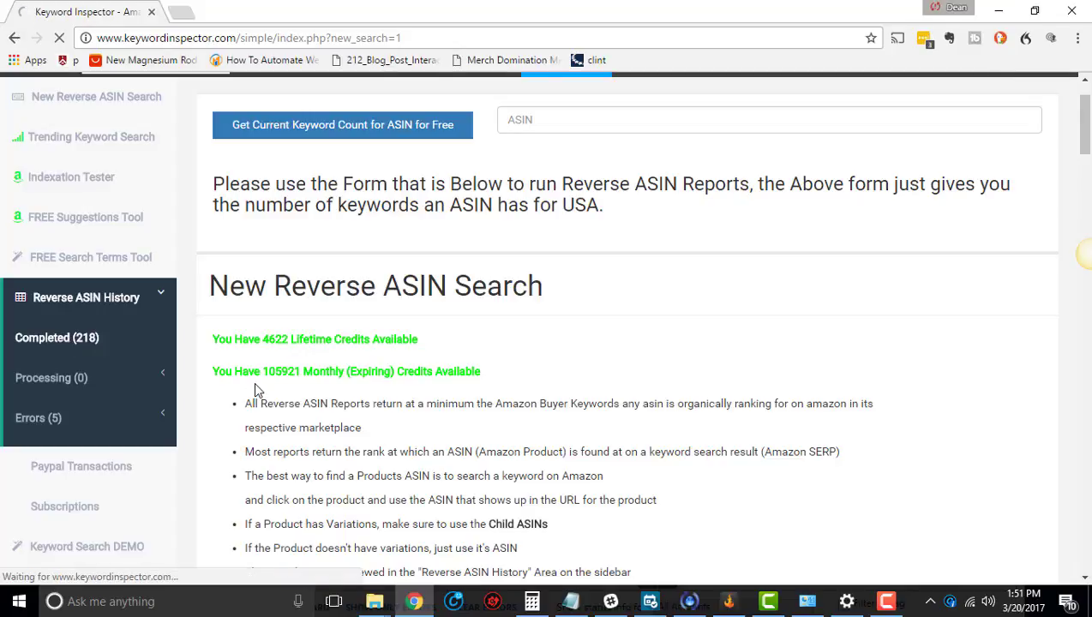
pyautogui.scroll(-3, 264, 384)
pyautogui.scroll(-2, 264, 384)
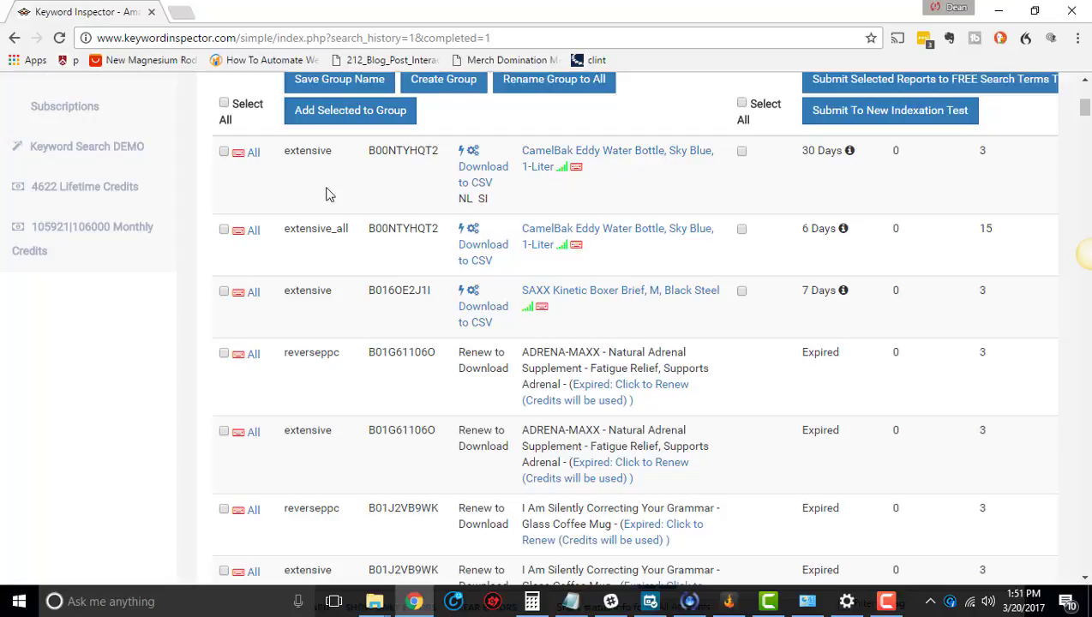
# Open the CamelBak extensive and extensive_all reports in new tabs.
pyautogui.moveTo(285, 231); pyautogui.dragTo(343, 235)
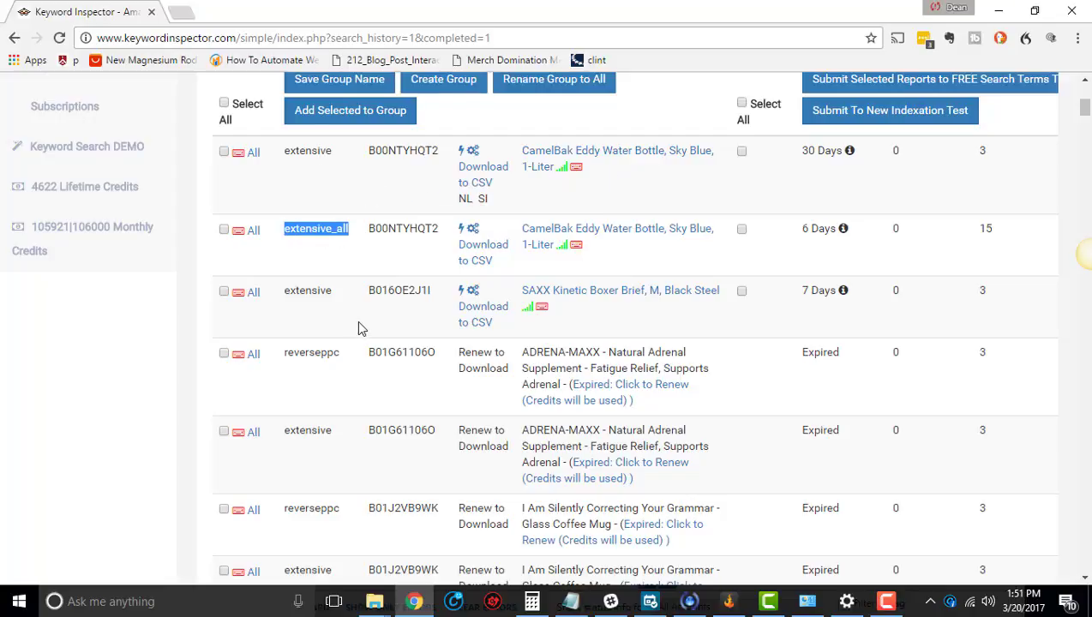
pyautogui.rightClick(623, 153)
pyautogui.click(669, 163)
pyautogui.rightClick(641, 238)
pyautogui.click(655, 240)
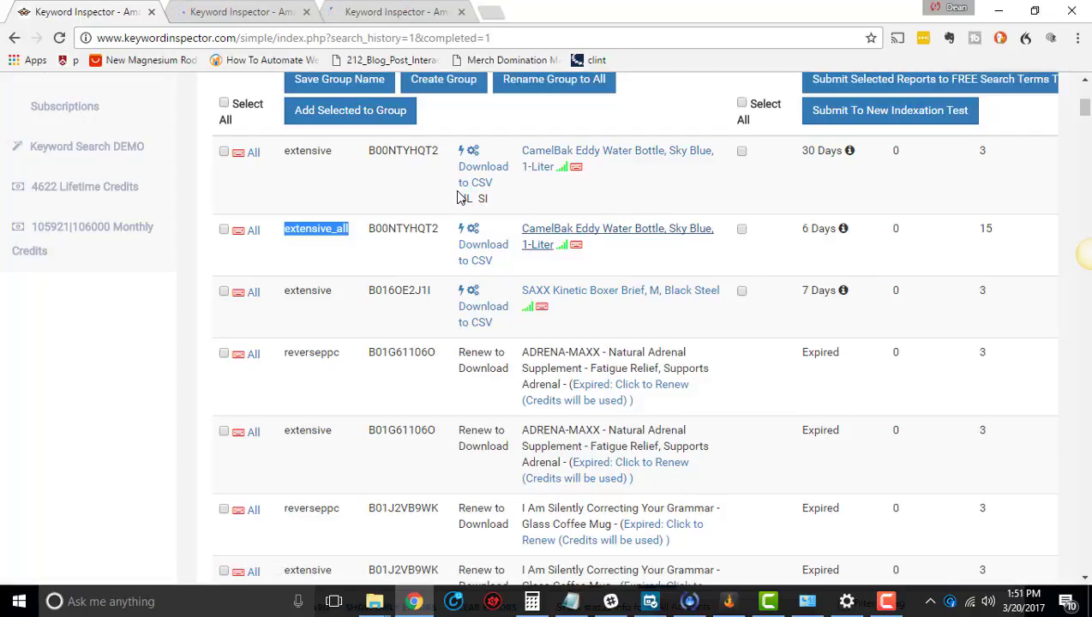
pyautogui.scroll(2, 718, 266)
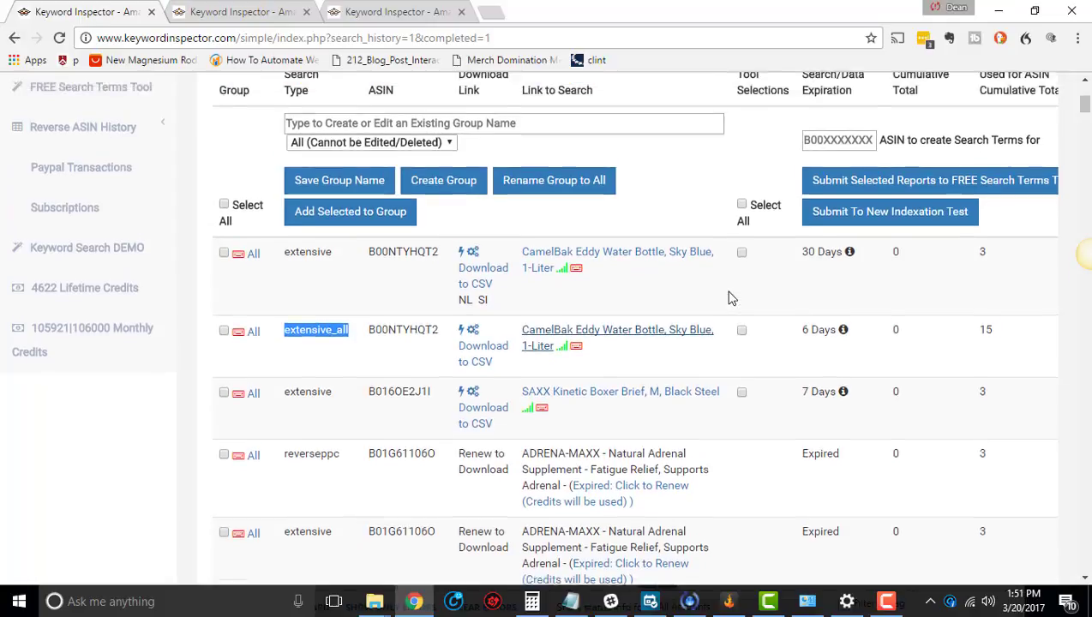
pyautogui.scroll(1, 729, 296)
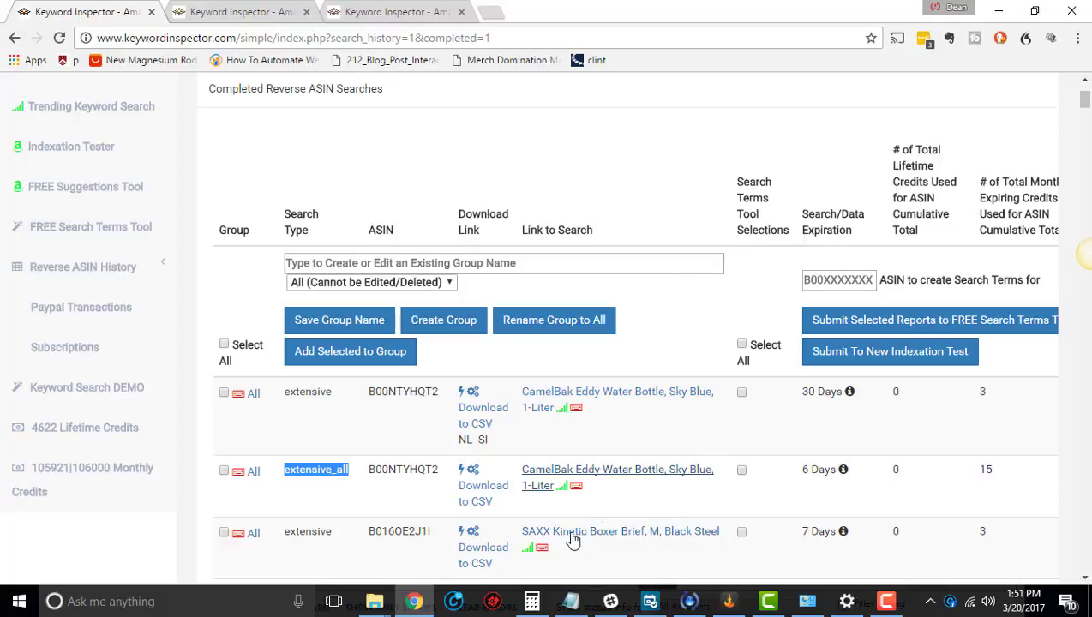
# Highlight the report expiries: 30 Days for extensive, 6 Days for extensive_all.
pyautogui.click(745, 426)
pyautogui.hscroll(1, 745, 426)
pyautogui.scroll(-2, 749, 434)
pyautogui.moveTo(750, 230); pyautogui.dragTo(707, 232)
pyautogui.click(706, 259)
pyautogui.click(606, 254)
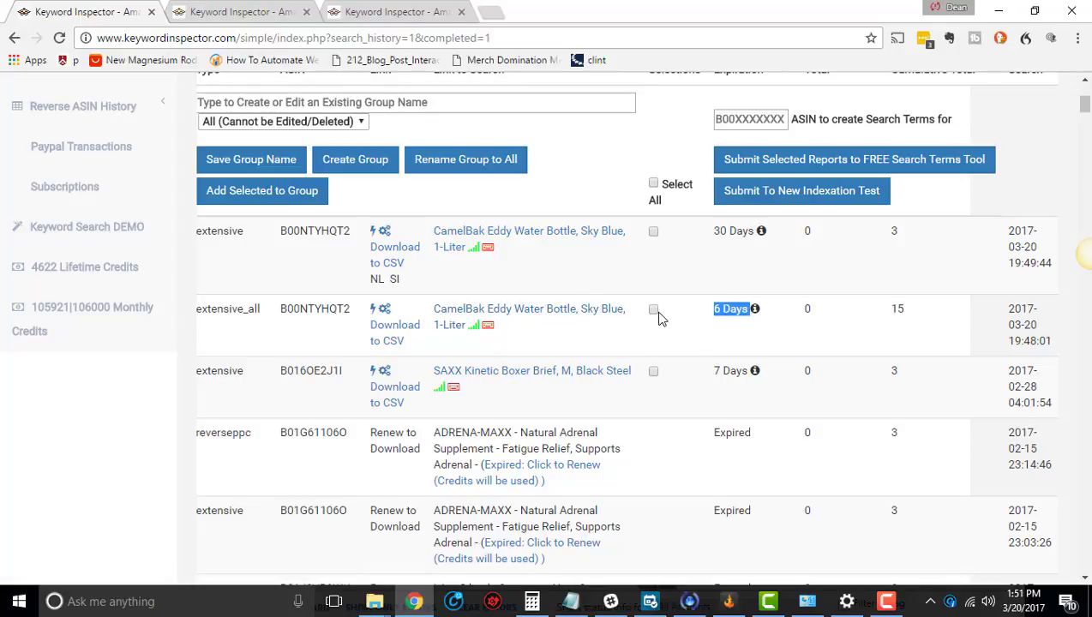
pyautogui.moveTo(756, 314)
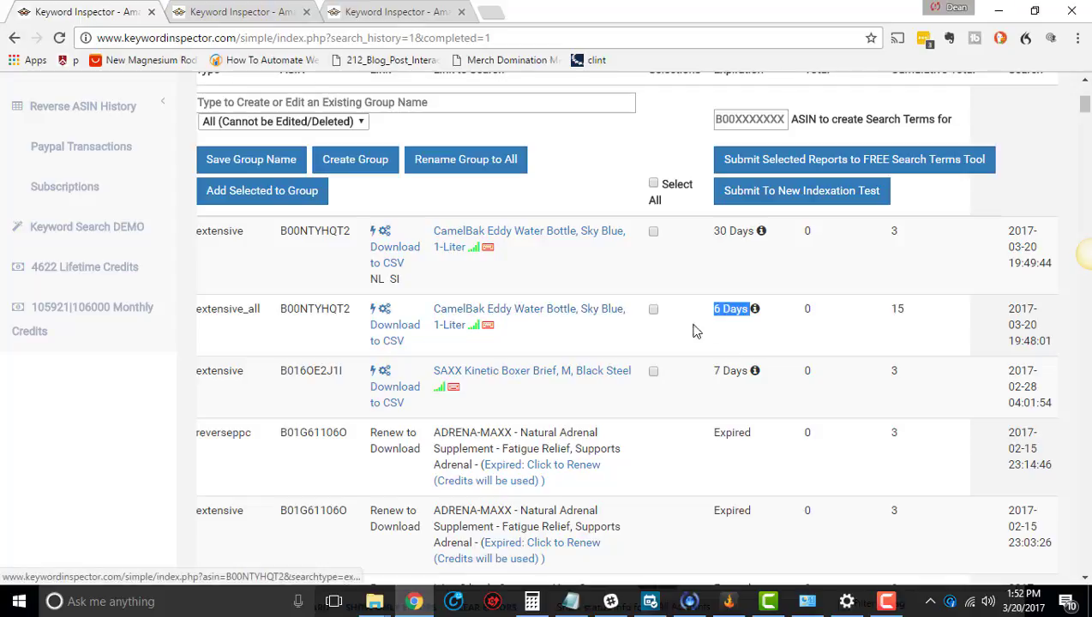
pyautogui.click(742, 324)
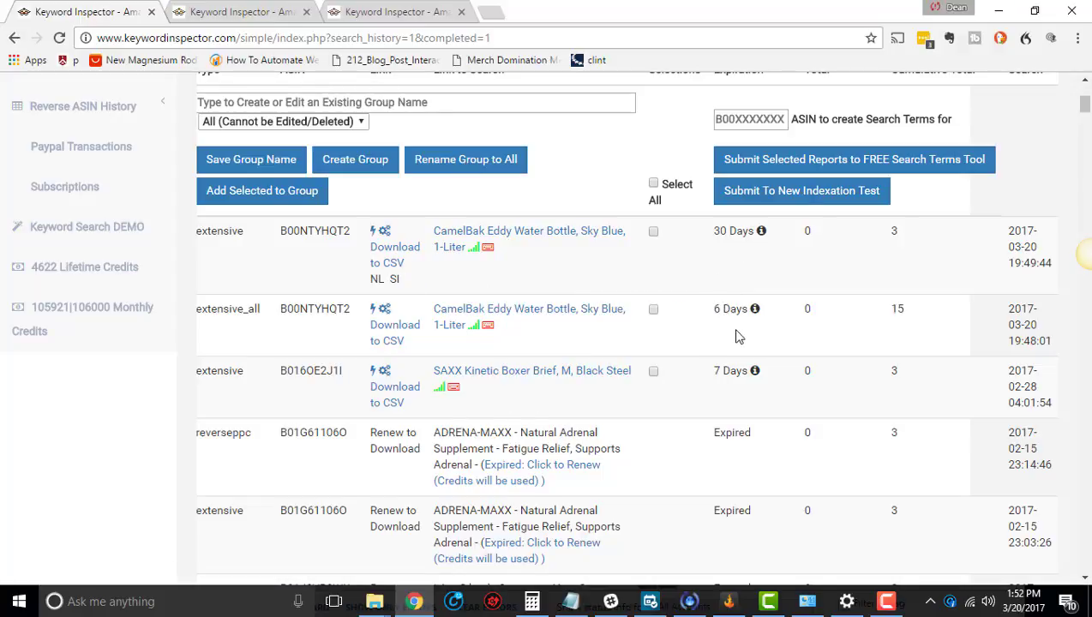
pyautogui.moveTo(737, 314); pyautogui.dragTo(710, 310)
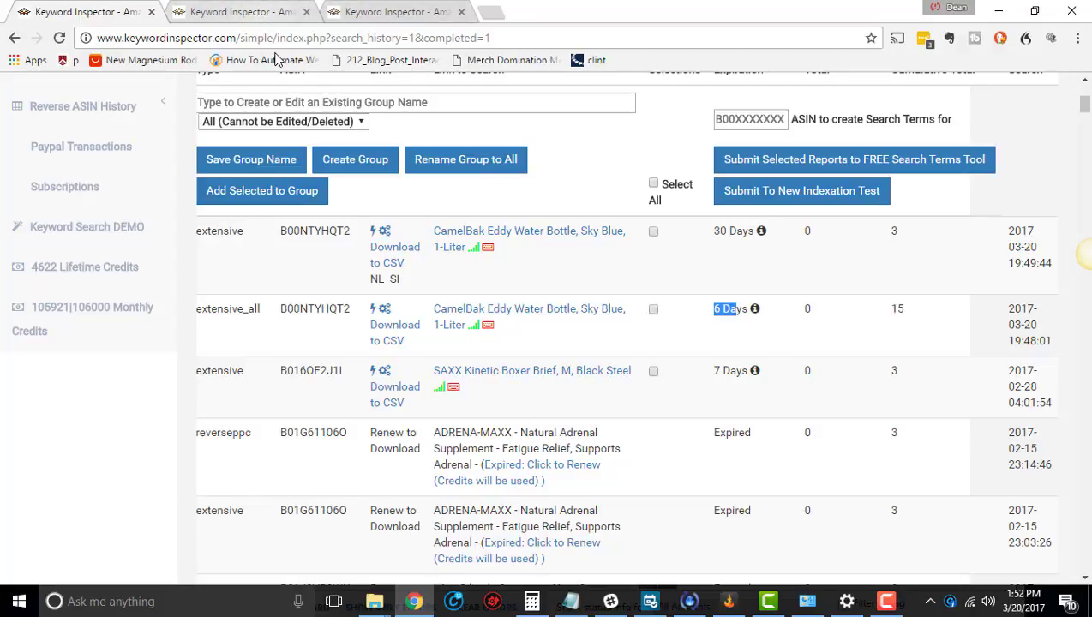
# Switch to the extensive_all report tab, highlight 'extensive_all' in its web address, and scroll the table.
pyautogui.click(257, 12)
pyautogui.click(346, 8)
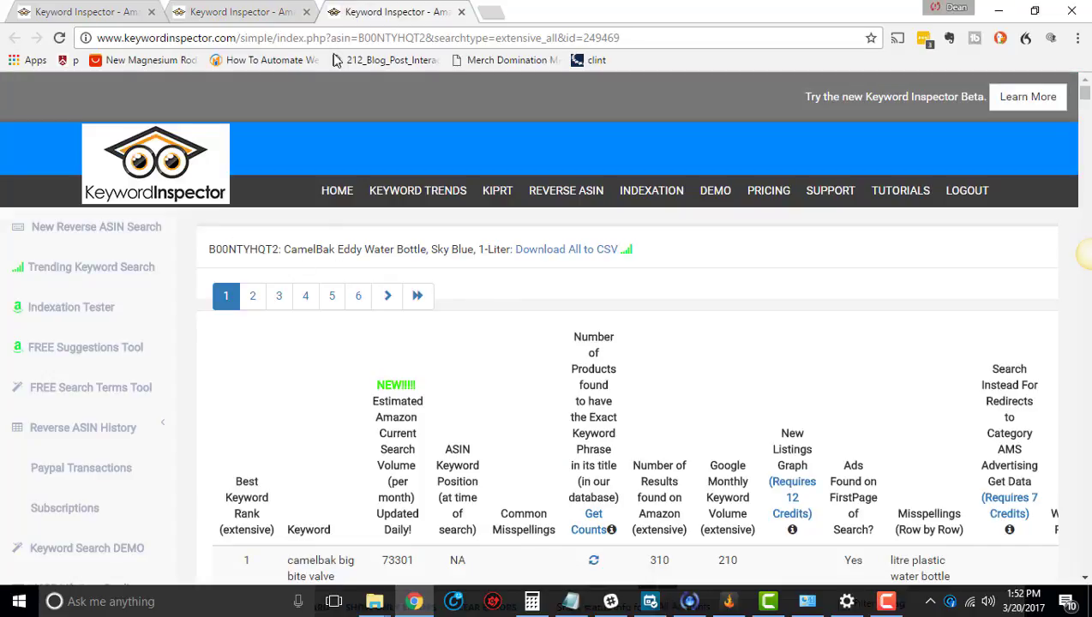
pyautogui.scroll(-3, 459, 351)
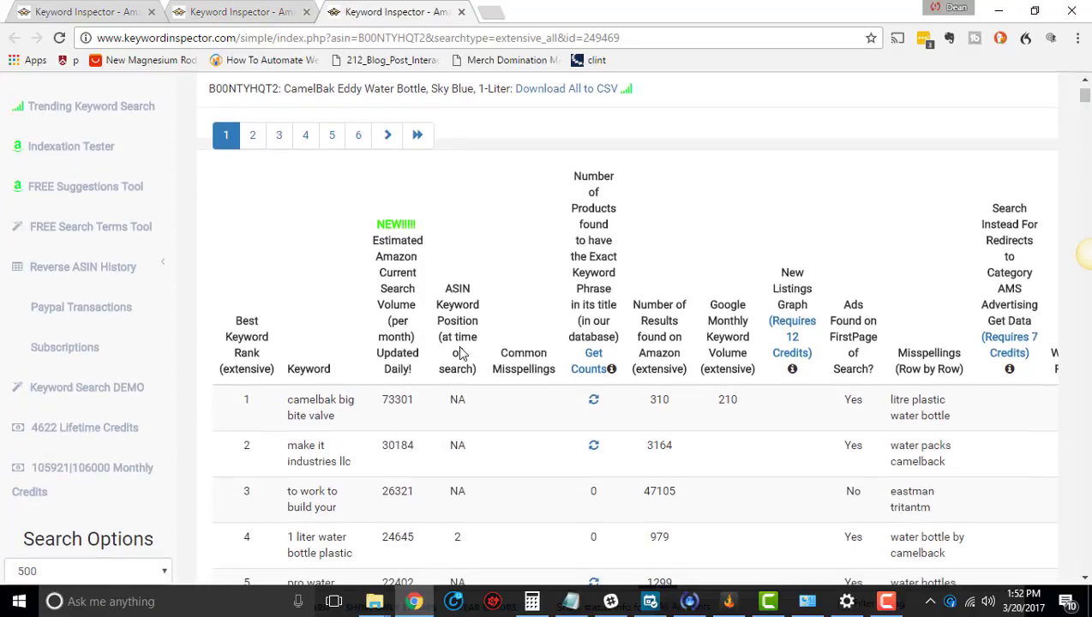
pyautogui.scroll(3, 459, 351)
pyautogui.moveTo(555, 38); pyautogui.dragTo(495, 34)
pyautogui.click(557, 38)
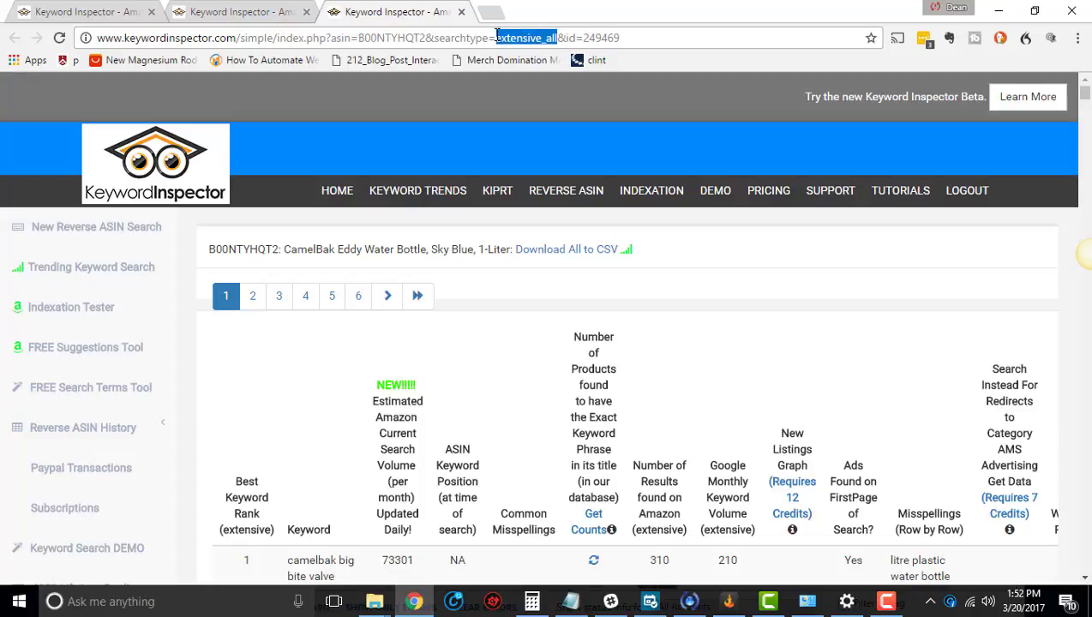
pyautogui.scroll(-3, 442, 276)
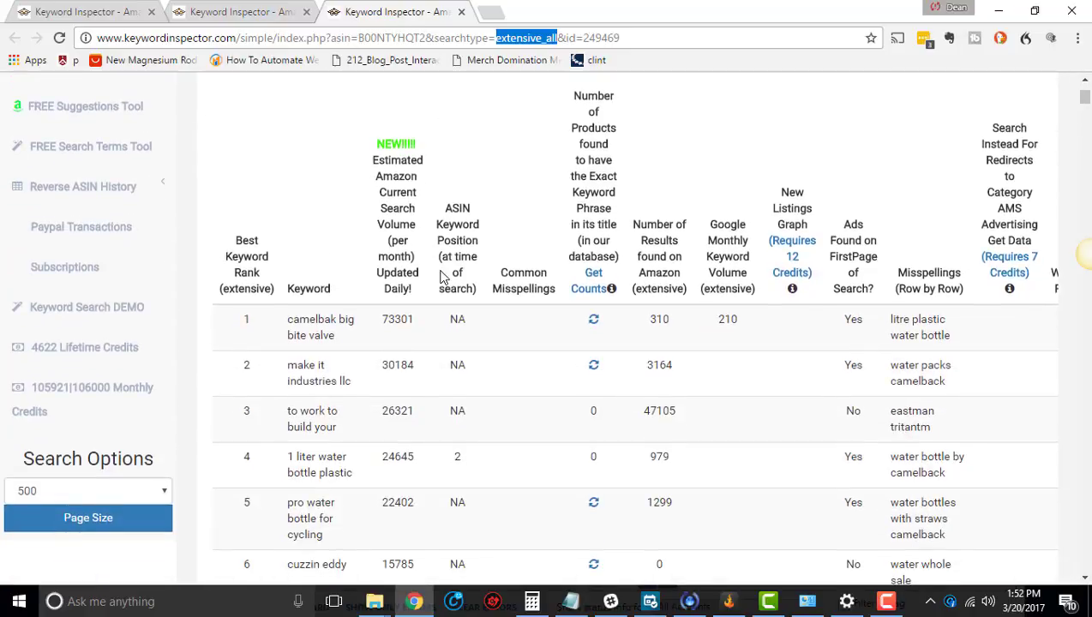
pyautogui.scroll(-2, 442, 277)
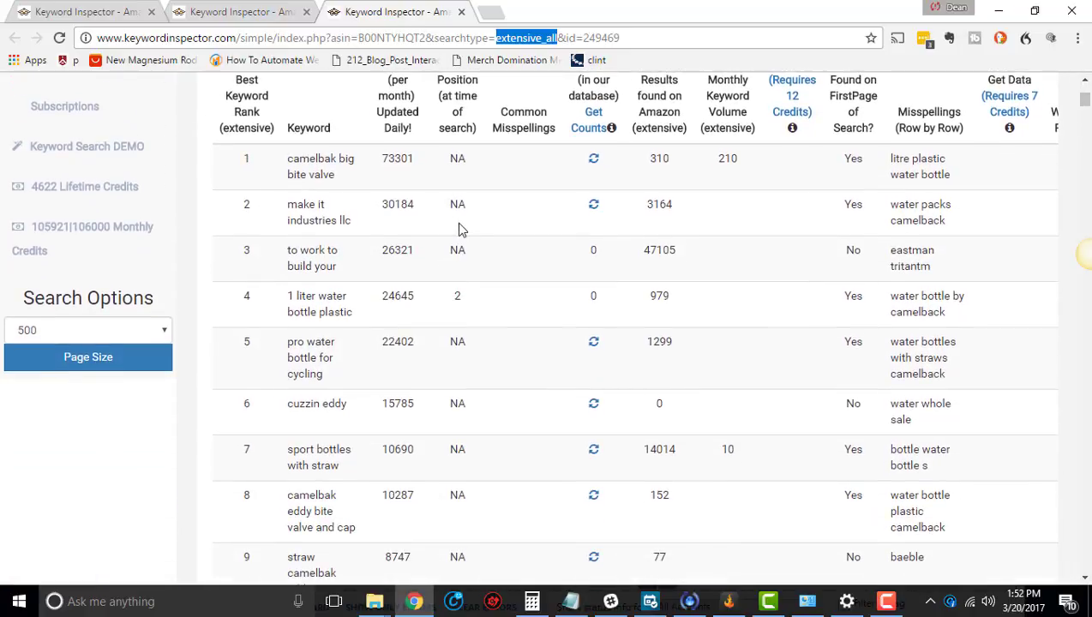
pyautogui.scroll(2, 469, 236)
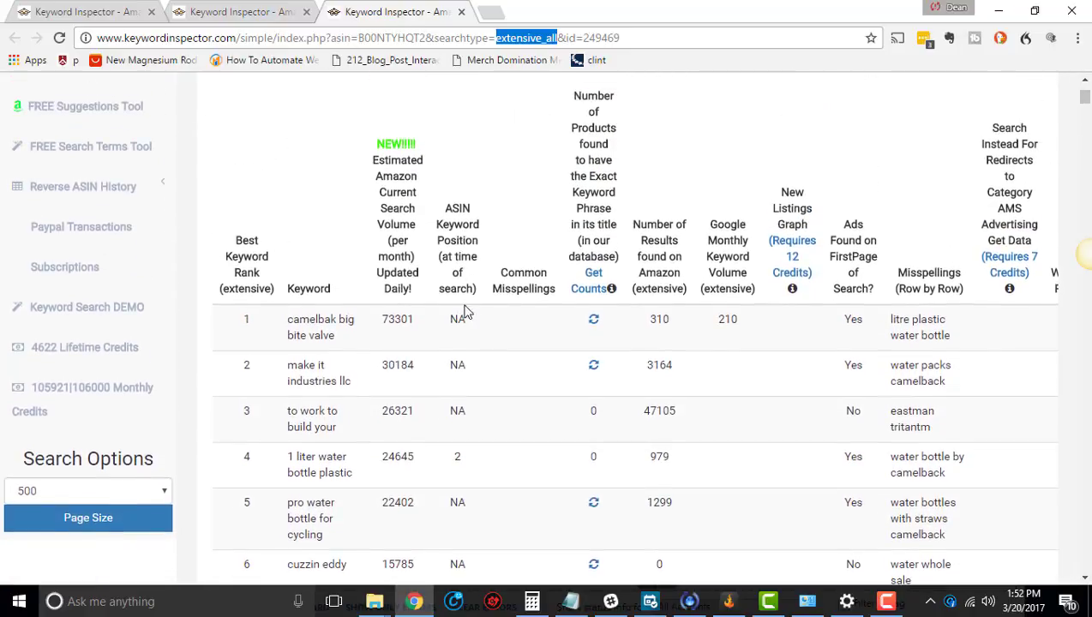
pyautogui.click(468, 353)
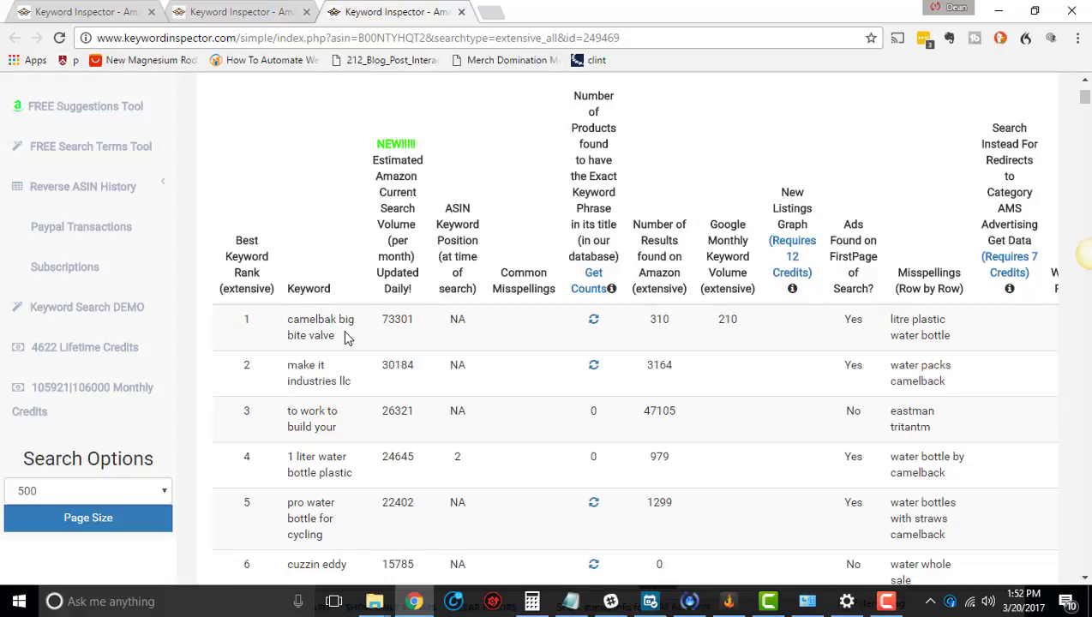
pyautogui.scroll(1, 345, 338)
pyautogui.scroll(-1, 344, 338)
# Switch to the standard extensive report and briefly compare it with the extensive_all tab.
pyautogui.click(262, 14)
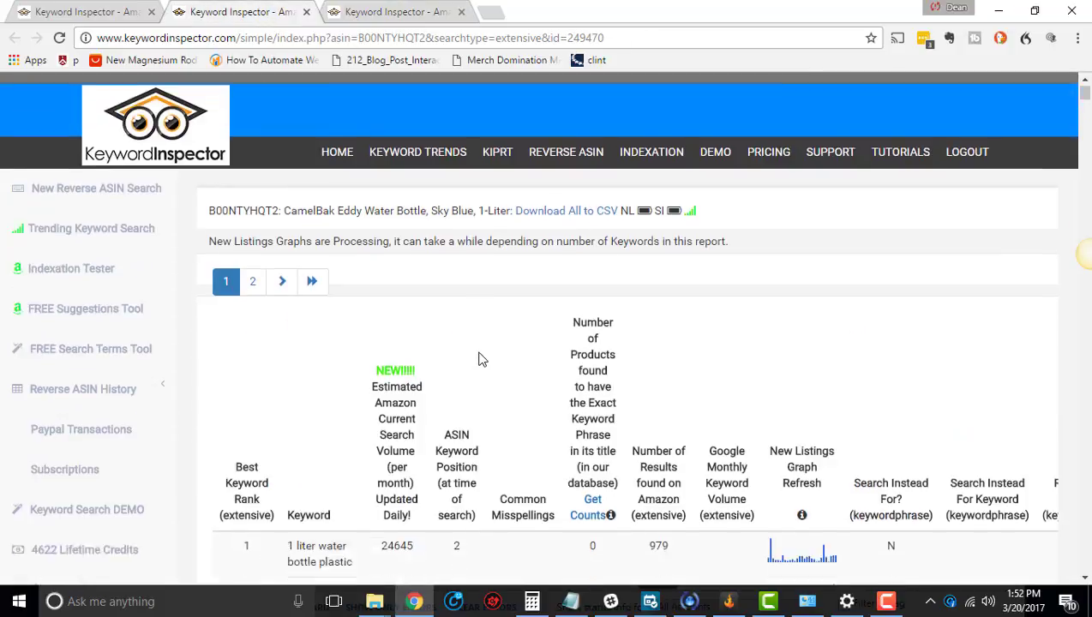
pyautogui.scroll(-2, 480, 351)
pyautogui.scroll(-1, 480, 351)
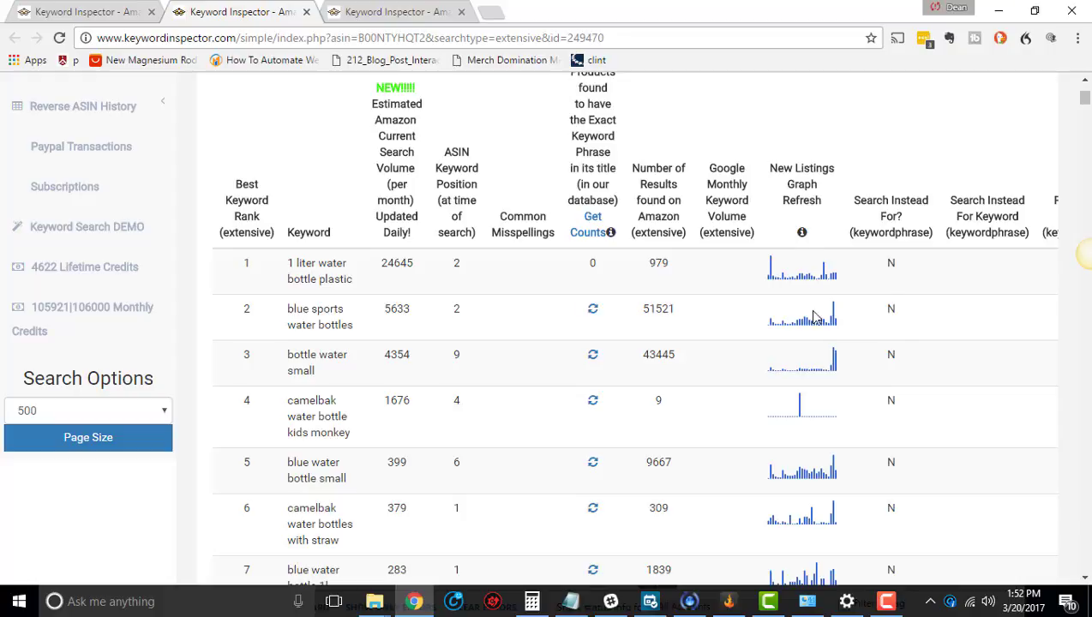
pyautogui.moveTo(816, 283)
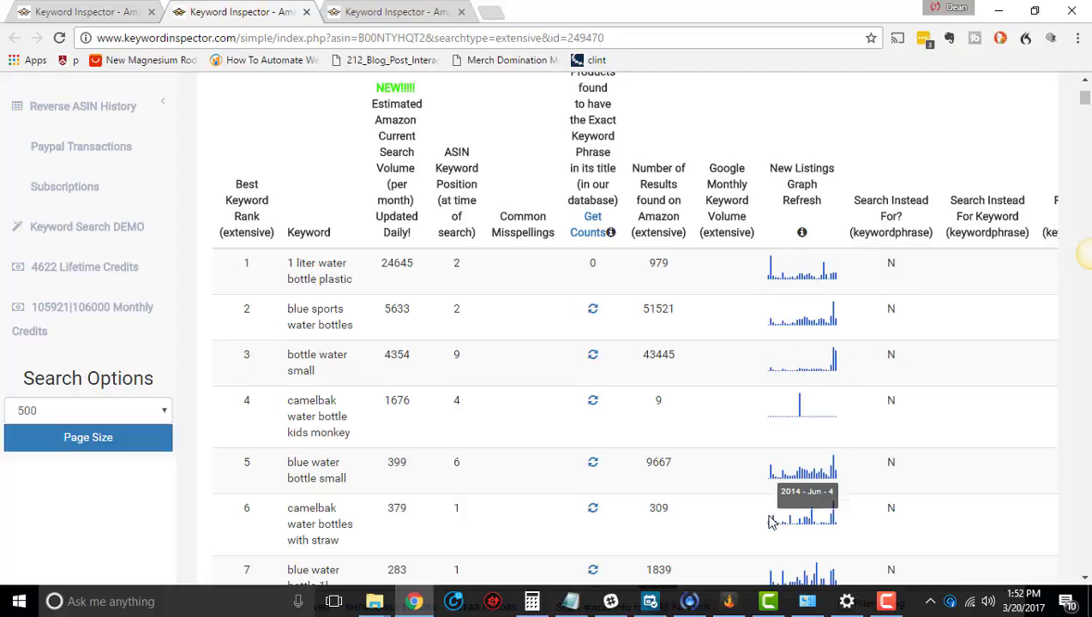
pyautogui.moveTo(797, 336)
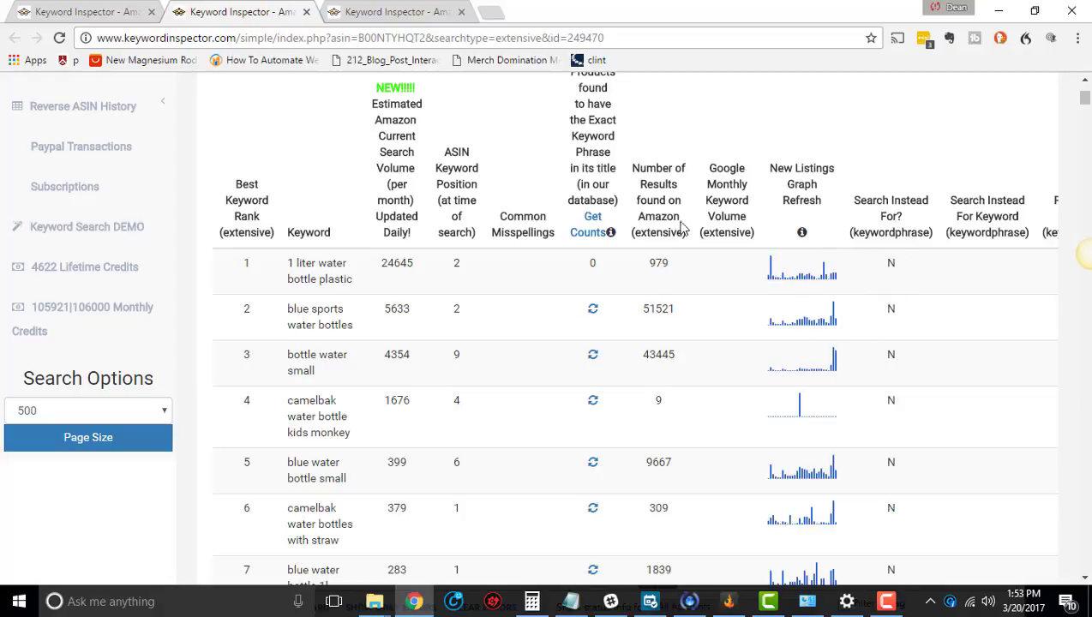
pyautogui.click(390, 10)
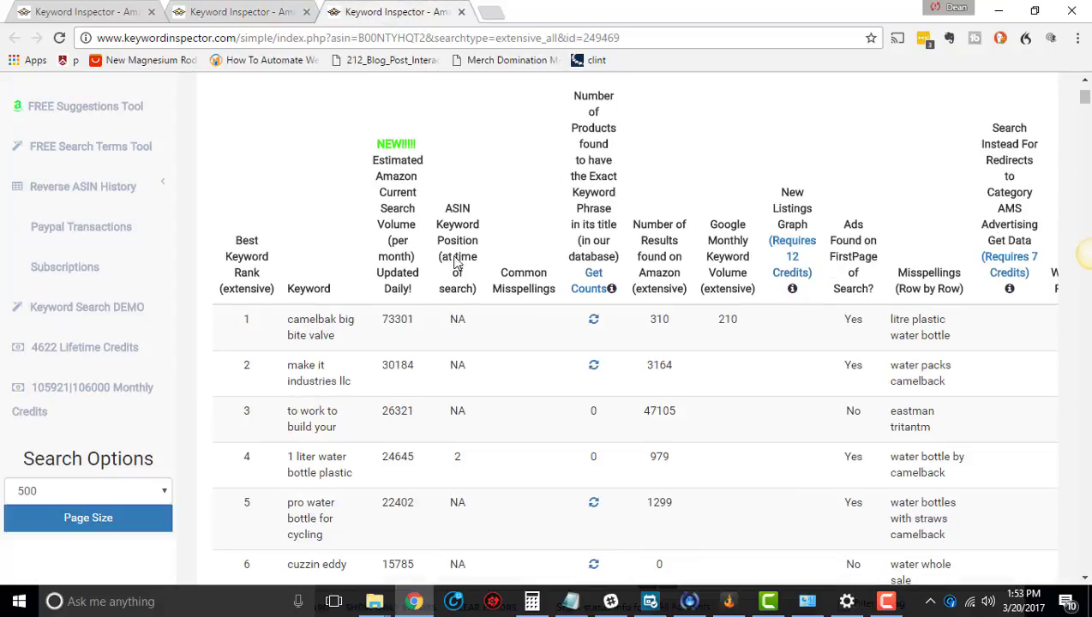
pyautogui.click(215, 12)
# Scroll across the standard report's Search Instead and AMS columns, then return to extensive_all.
pyautogui.hscroll(6, 949, 462)
pyautogui.hscroll(1, 949, 462)
pyautogui.scroll(-7, 949, 462)
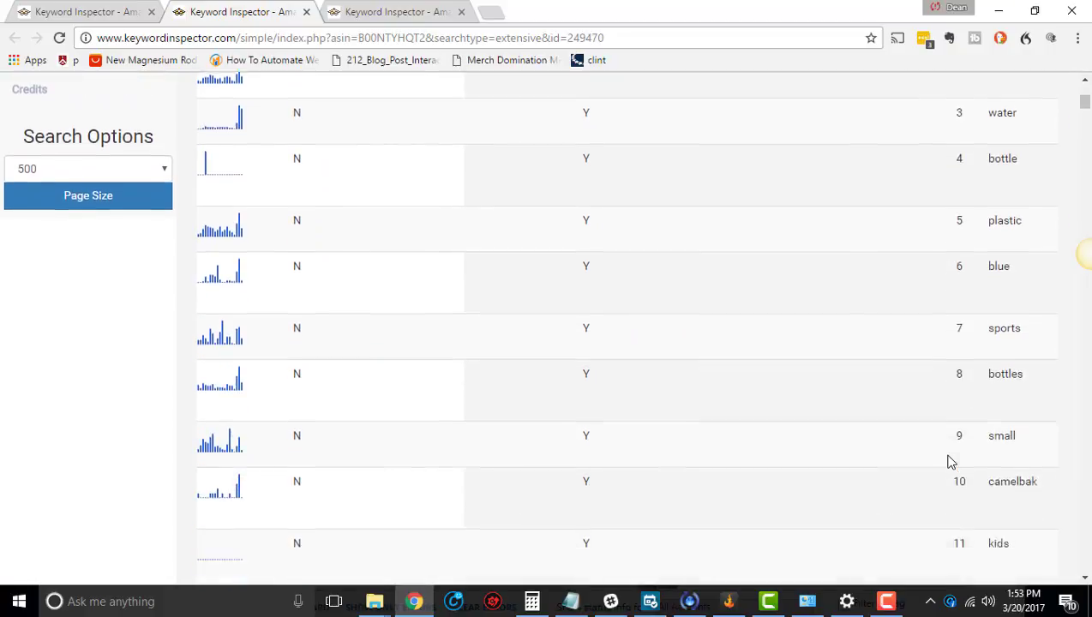
pyautogui.scroll(10, 949, 461)
pyautogui.hscroll(-3, 950, 462)
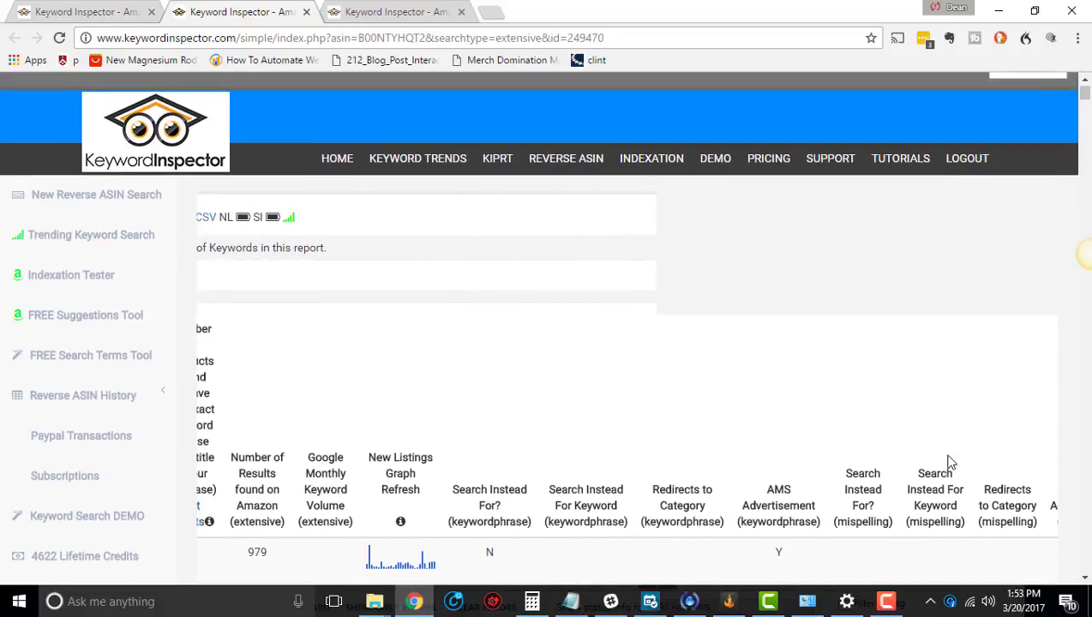
pyautogui.click(355, 10)
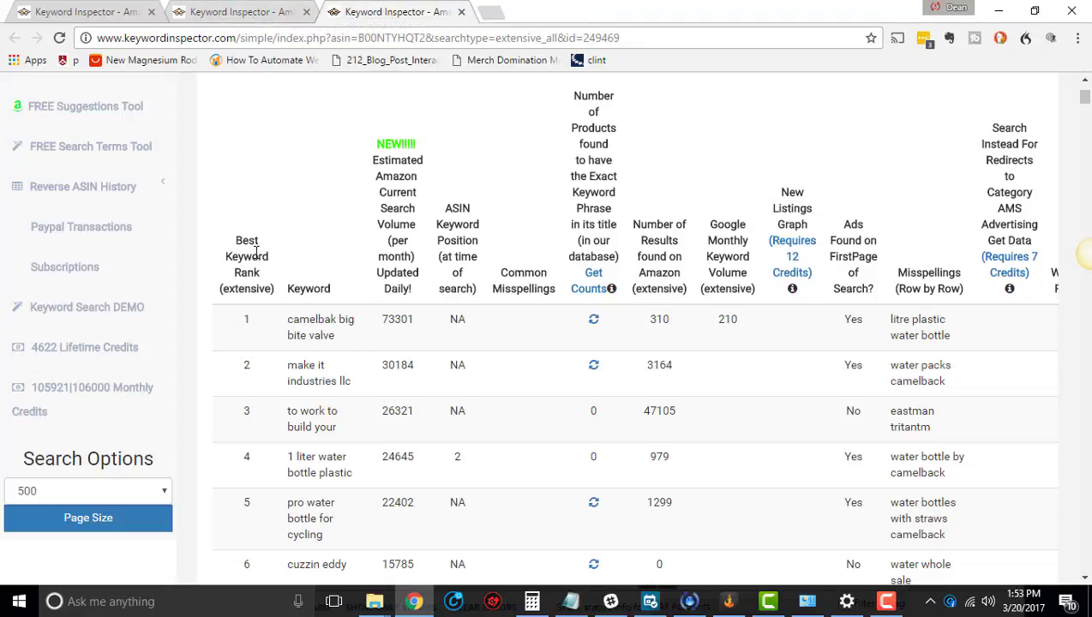
pyautogui.scroll(1, 360, 422)
pyautogui.scroll(2, 360, 420)
pyautogui.scroll(-1, 359, 414)
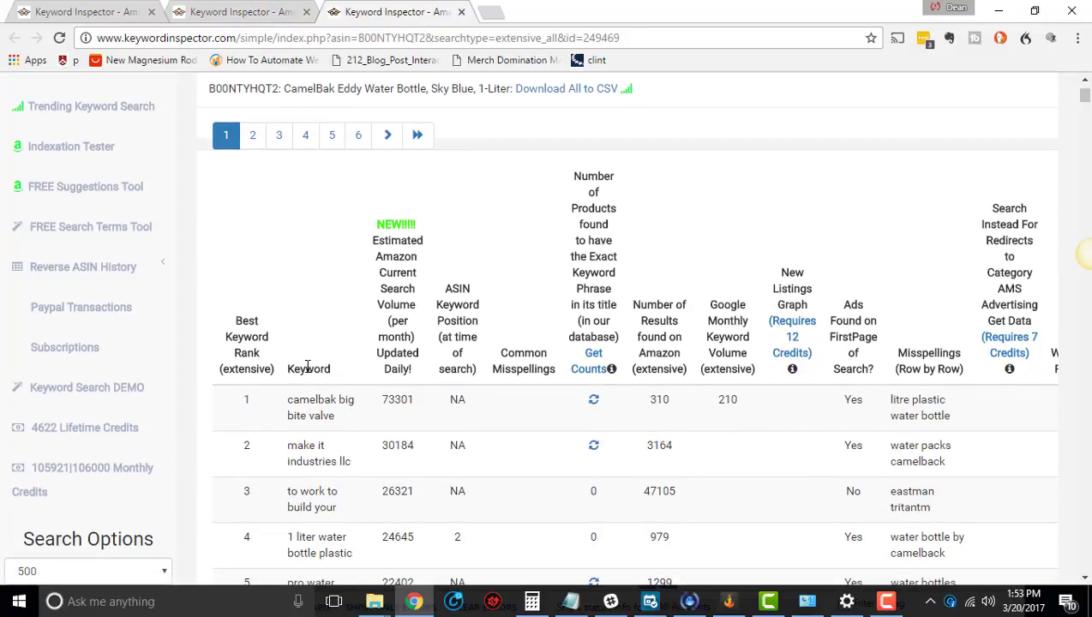
pyautogui.moveTo(307, 366); pyautogui.dragTo(333, 387)
pyautogui.click(333, 387)
pyautogui.moveTo(237, 320); pyautogui.dragTo(241, 405)
pyautogui.click(251, 407)
pyautogui.scroll(-1, 256, 412)
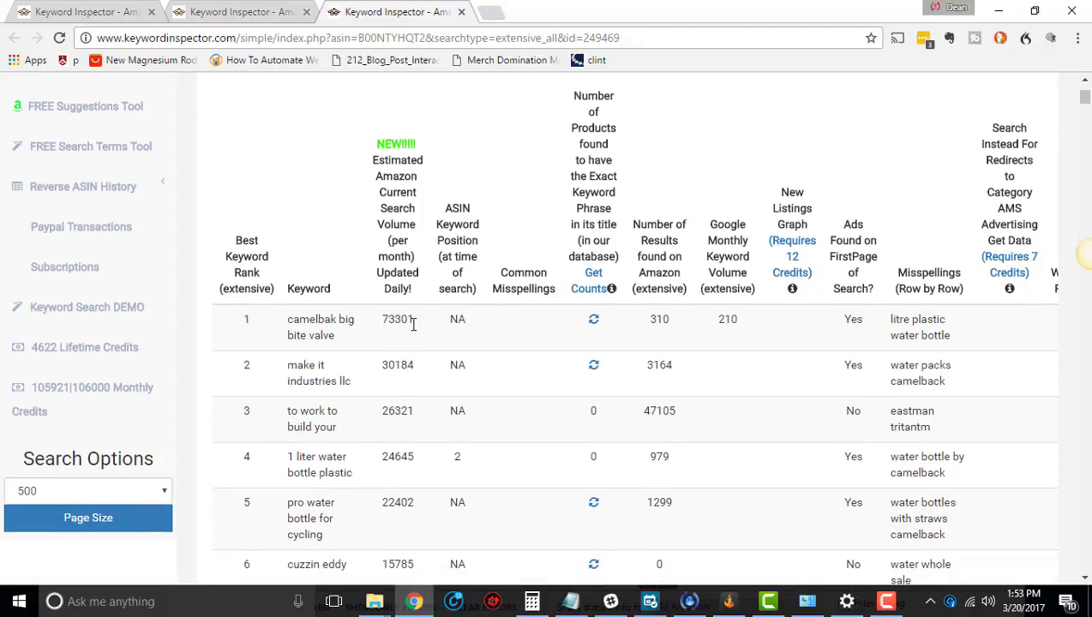
pyautogui.moveTo(413, 322); pyautogui.dragTo(382, 317)
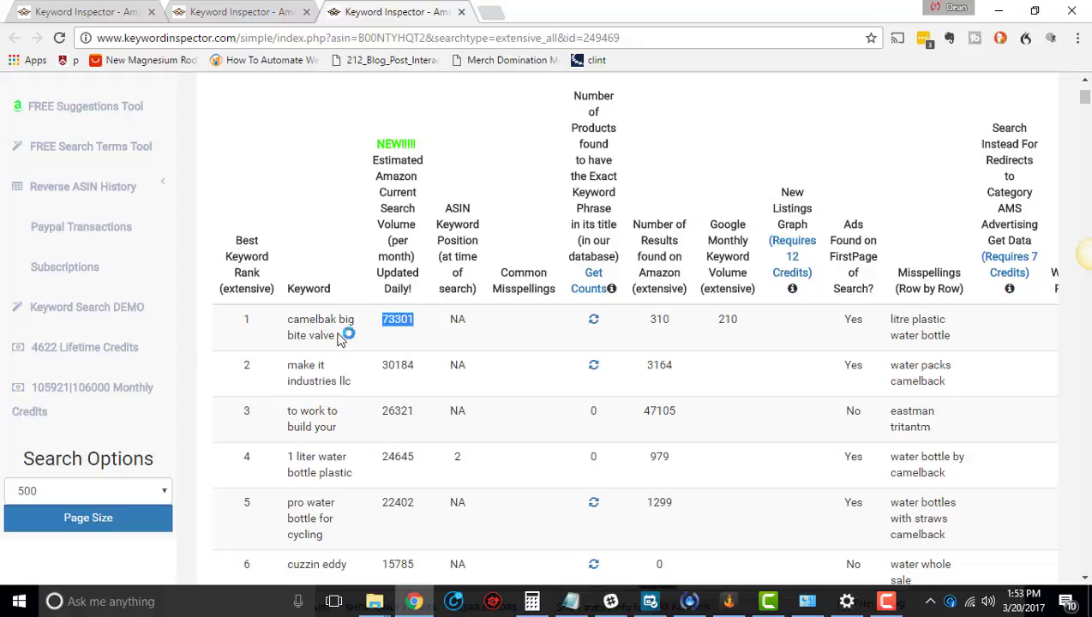
pyautogui.click(337, 330)
pyautogui.doubleClick(246, 319)
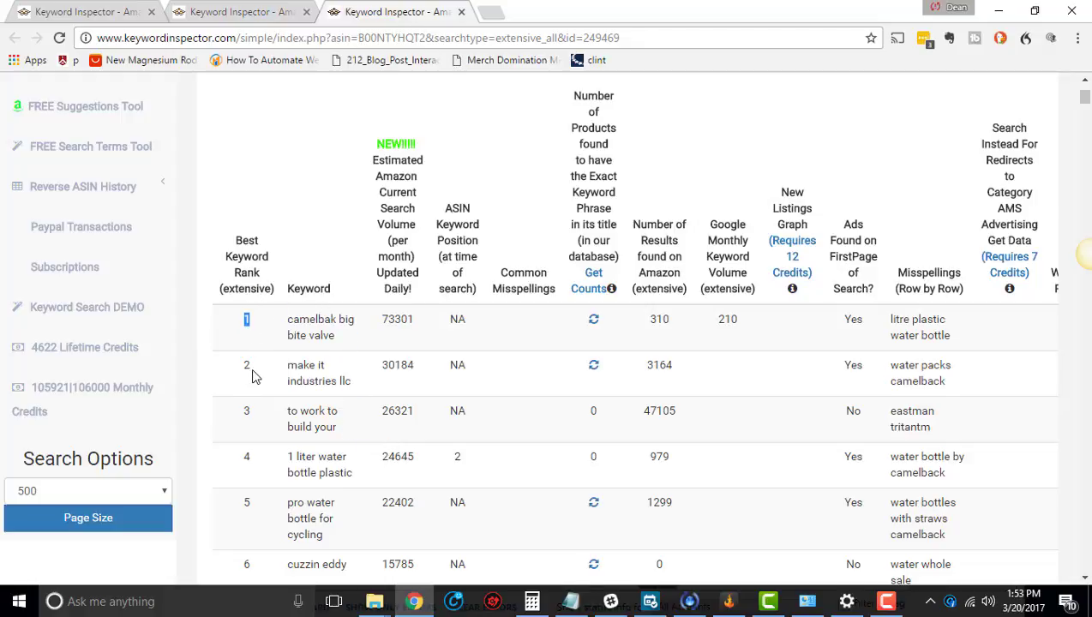
pyautogui.doubleClick(246, 365)
pyautogui.tripleClick(247, 411)
pyautogui.click(272, 383)
pyautogui.moveTo(354, 338); pyautogui.dragTo(288, 315)
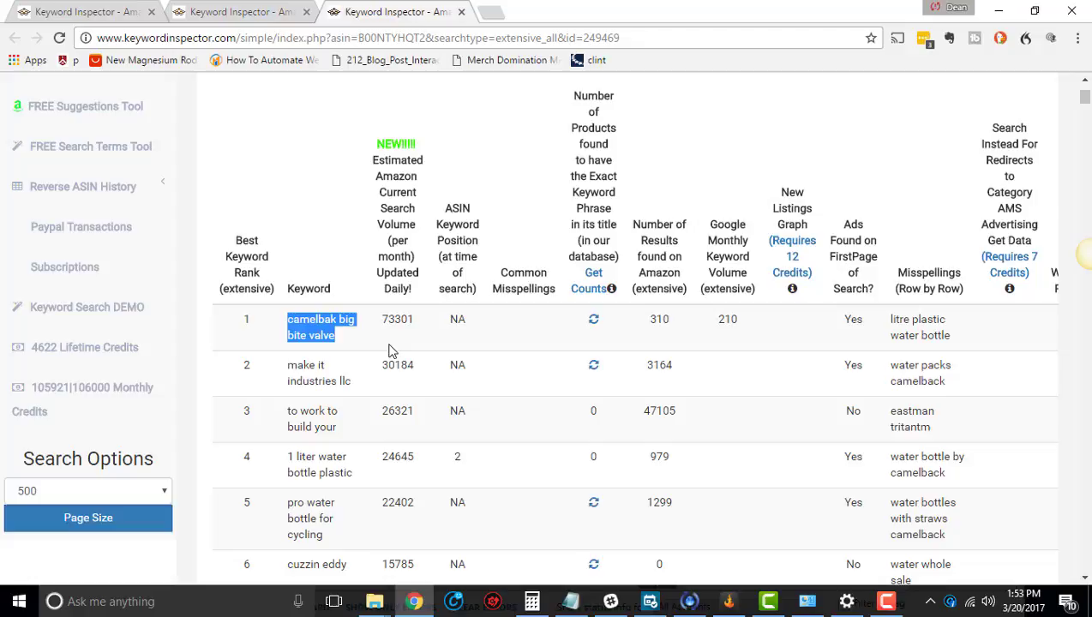
pyautogui.click(341, 339)
pyautogui.tripleClick(325, 335)
pyautogui.click(333, 367)
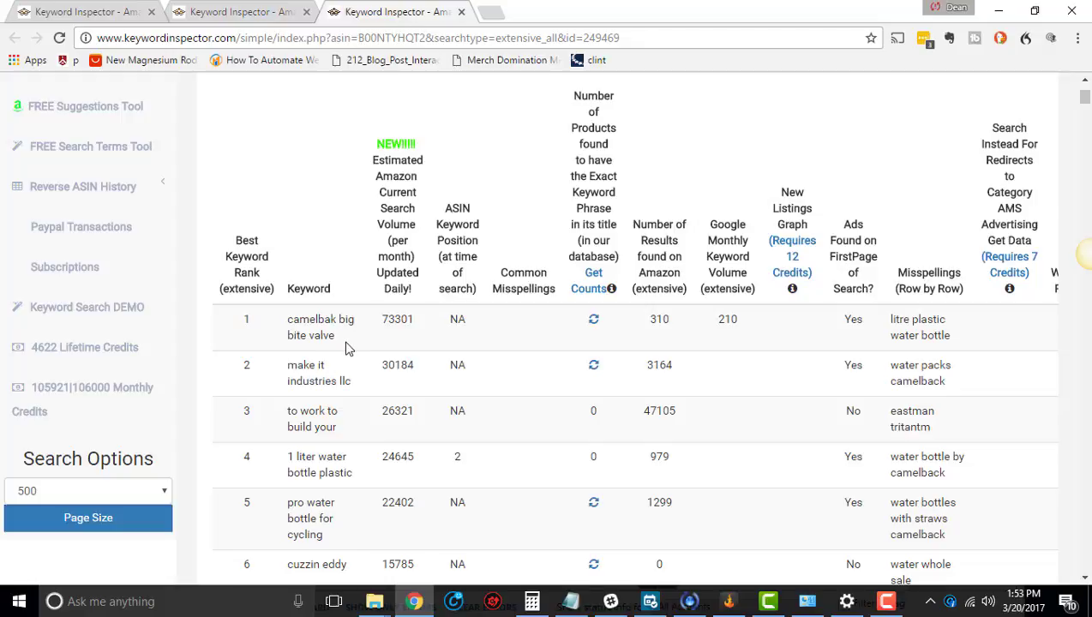
pyautogui.doubleClick(302, 288)
pyautogui.click(322, 333)
pyautogui.moveTo(339, 346); pyautogui.dragTo(296, 315)
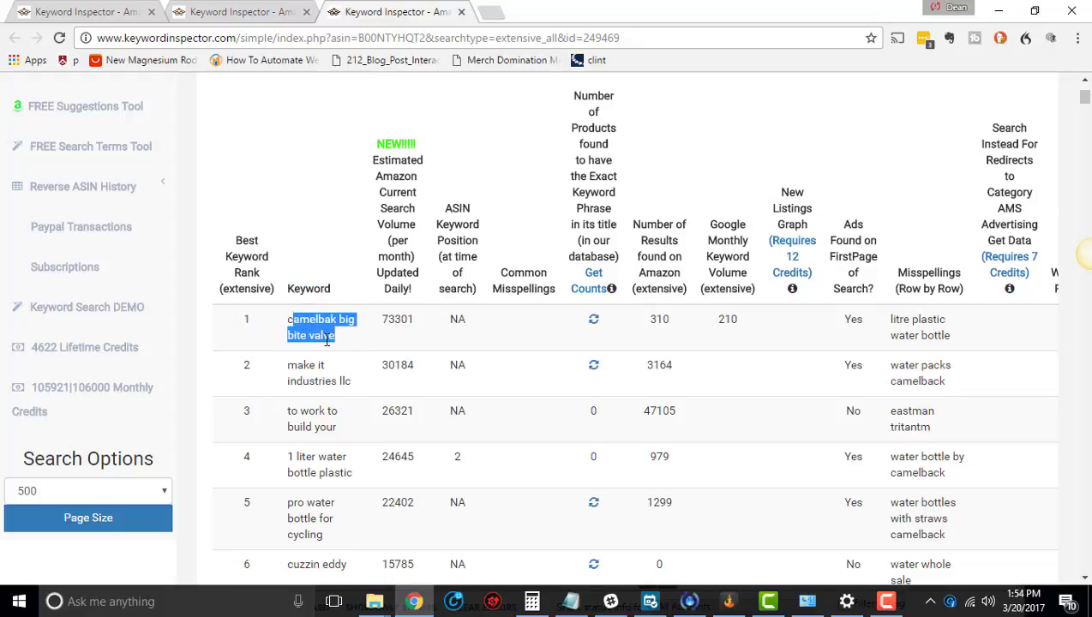
pyautogui.click(326, 340)
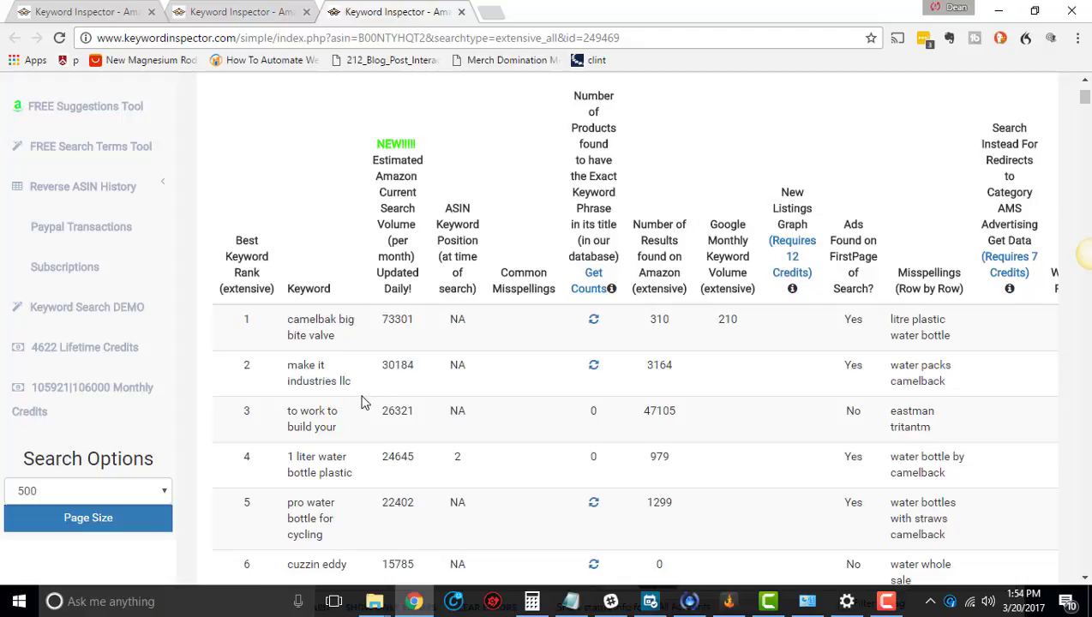
pyautogui.click(266, 11)
pyautogui.scroll(-5, 319, 325)
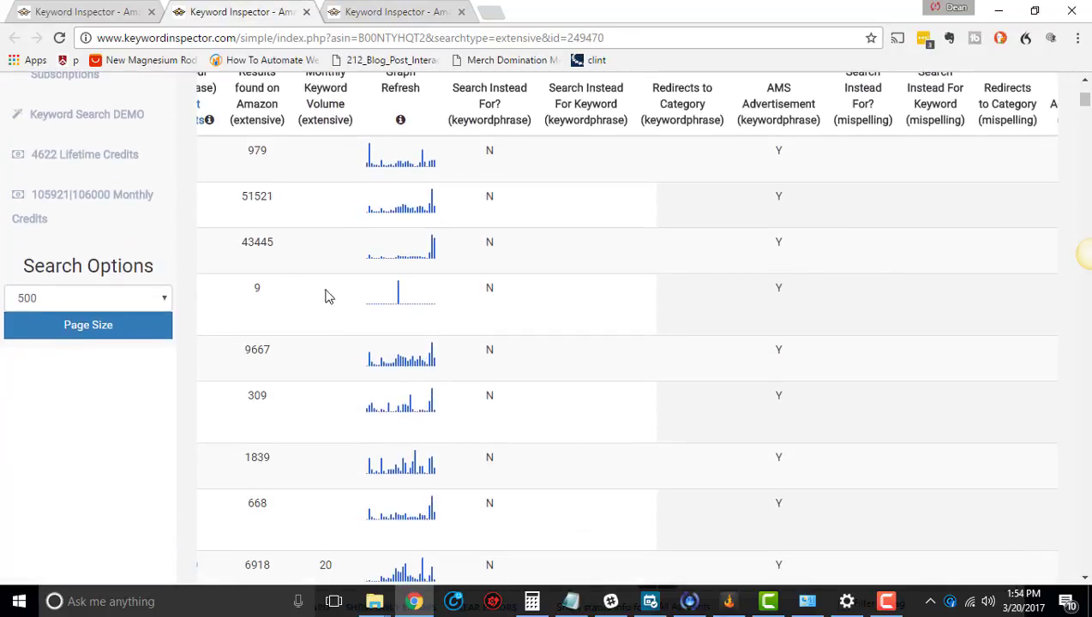
pyautogui.hscroll(-5, 324, 289)
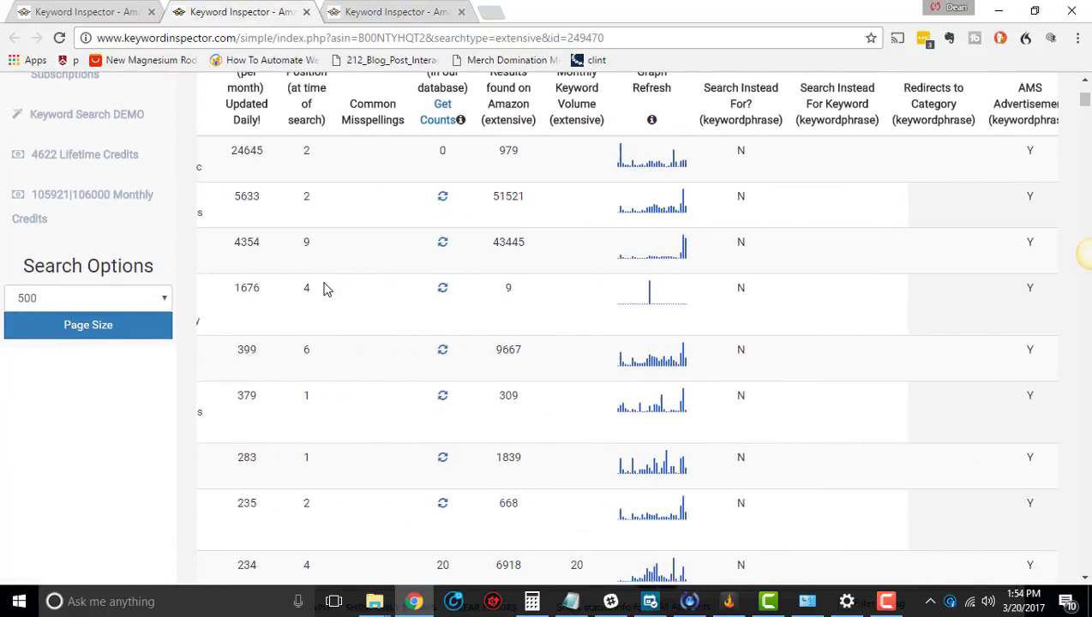
pyautogui.hscroll(-1, 324, 289)
pyautogui.scroll(1, 324, 289)
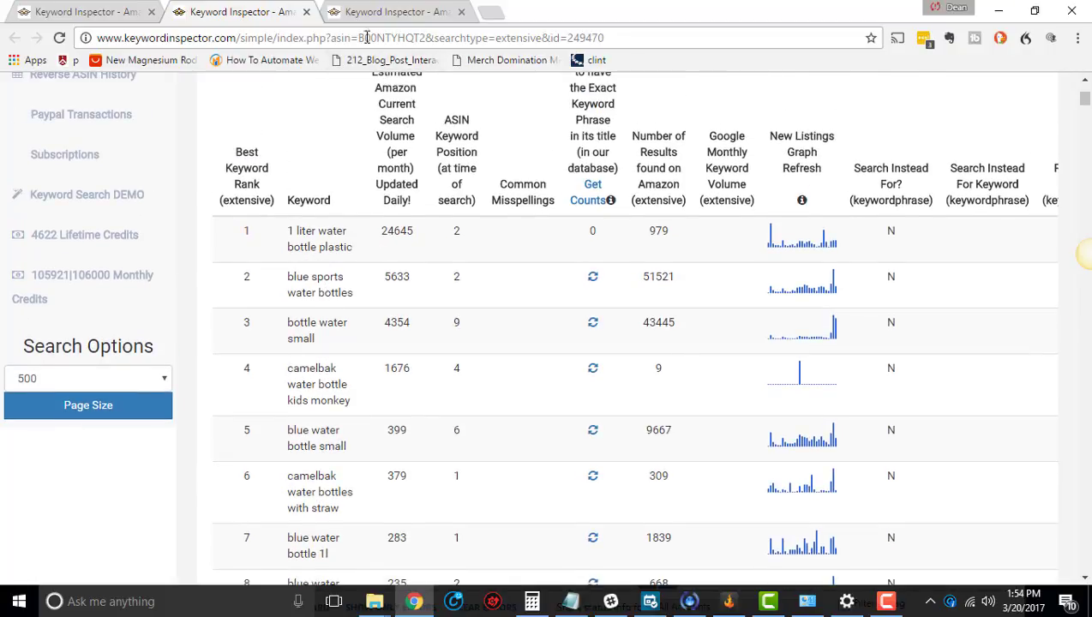
pyautogui.click(381, 12)
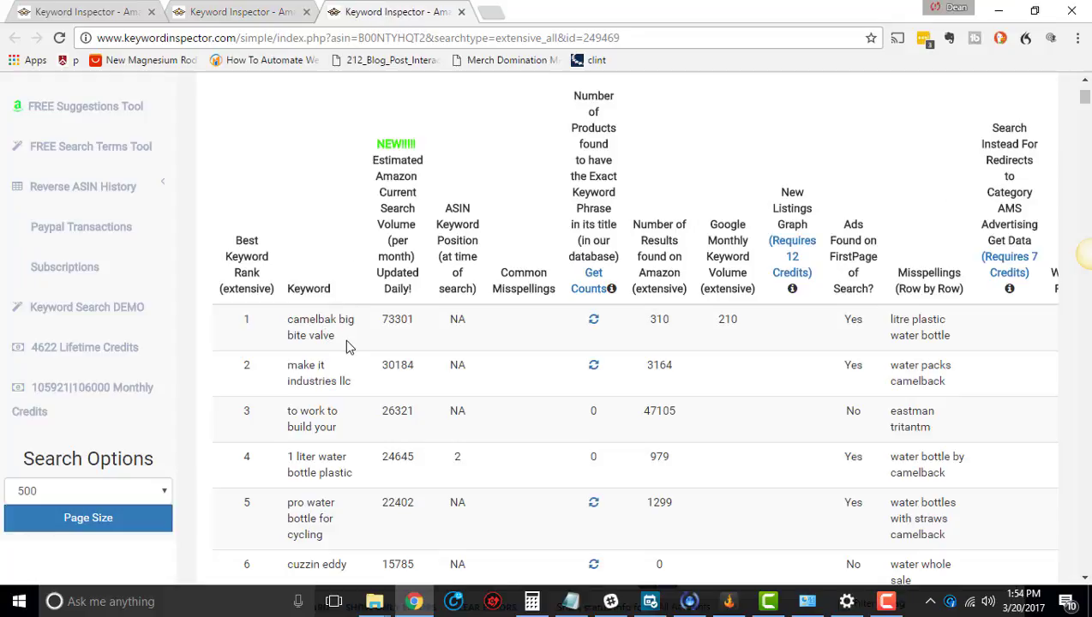
pyautogui.moveTo(334, 335); pyautogui.dragTo(278, 319)
pyautogui.click(258, 11)
pyautogui.moveTo(353, 249); pyautogui.dragTo(272, 214)
pyautogui.click(332, 273)
pyautogui.click(421, 12)
pyautogui.click(347, 363)
pyautogui.moveTo(336, 341); pyautogui.dragTo(284, 315)
pyautogui.click(341, 377)
pyautogui.moveTo(340, 343); pyautogui.dragTo(267, 318)
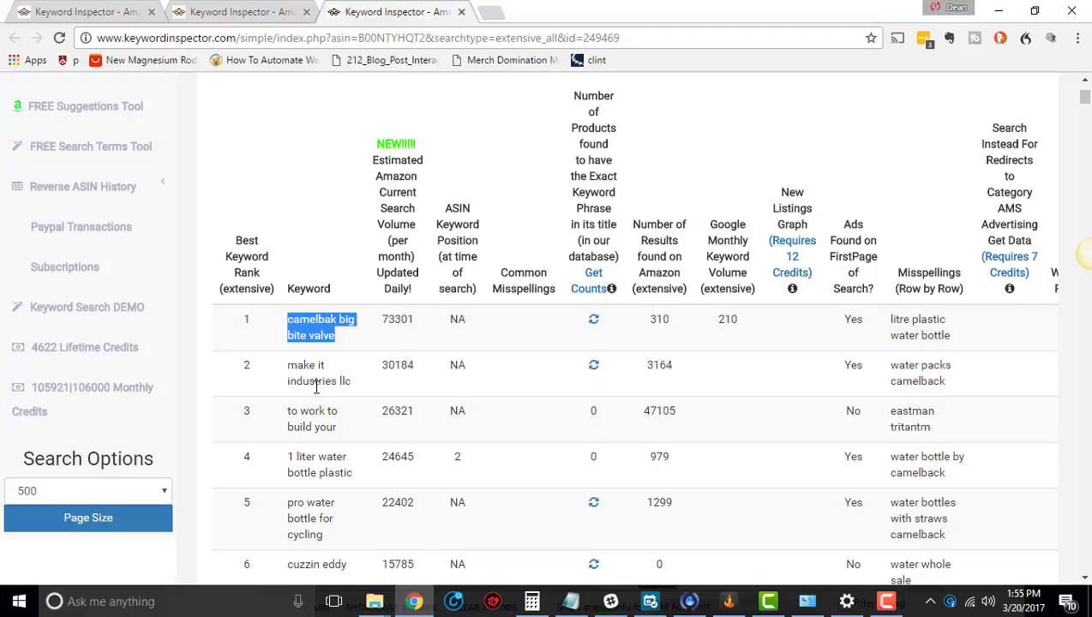
pyautogui.click(336, 350)
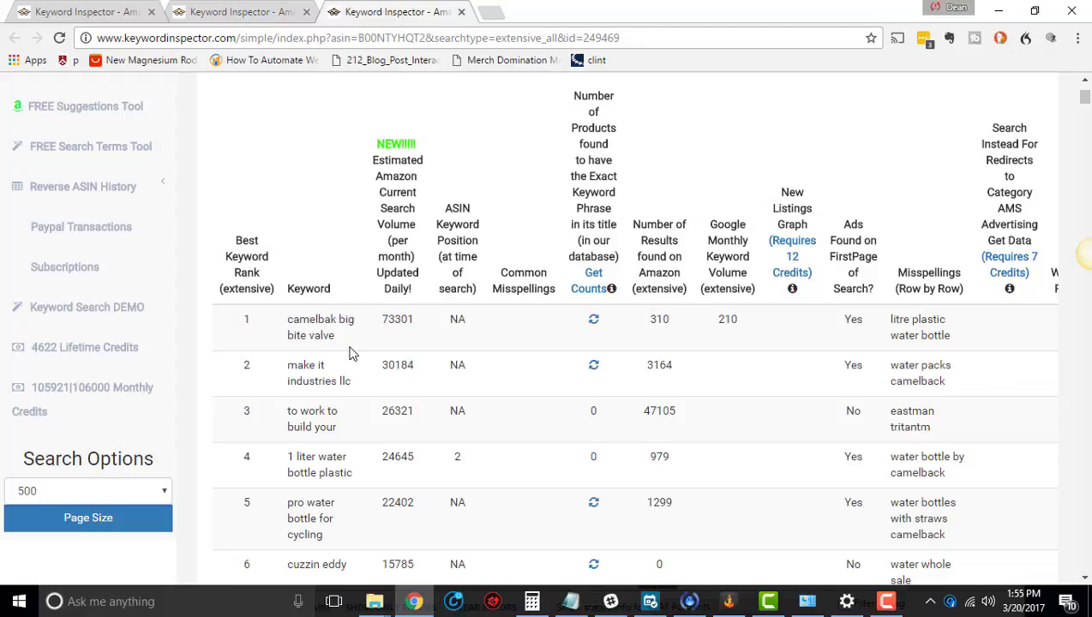
pyautogui.moveTo(349, 345); pyautogui.dragTo(288, 316)
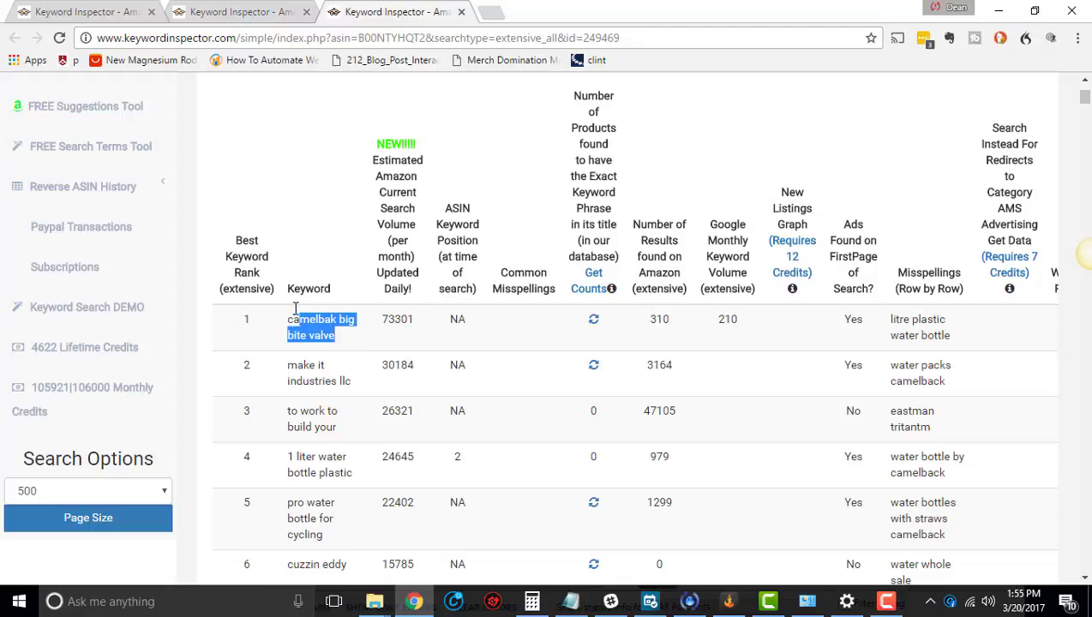
pyautogui.click(336, 365)
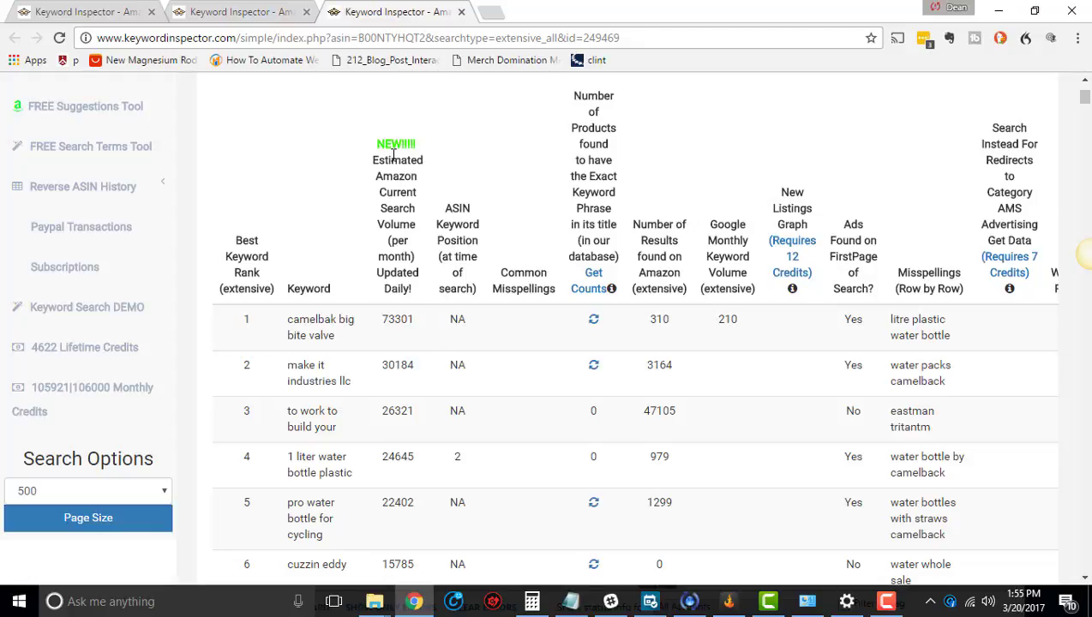
pyautogui.moveTo(393, 155); pyautogui.dragTo(394, 275)
pyautogui.click(391, 214)
pyautogui.moveTo(420, 327); pyautogui.dragTo(382, 323)
pyautogui.click(406, 344)
pyautogui.click(397, 341)
pyautogui.moveTo(339, 336); pyautogui.dragTo(284, 319)
pyautogui.click(366, 333)
pyautogui.moveTo(412, 323); pyautogui.dragTo(380, 324)
pyautogui.click(408, 352)
pyautogui.moveTo(416, 319); pyautogui.dragTo(386, 324)
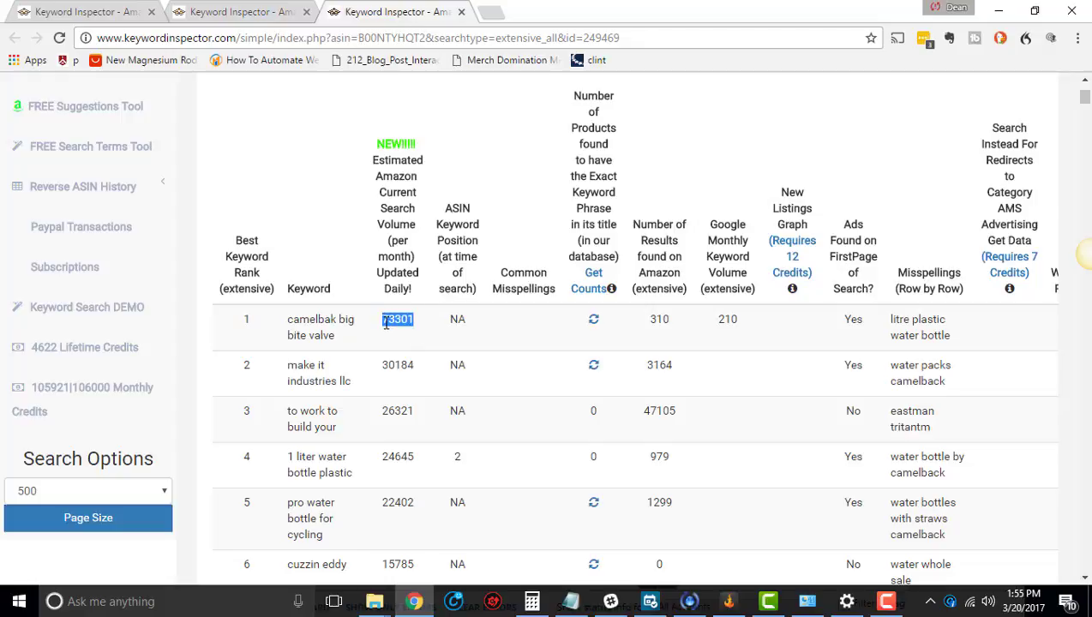
pyautogui.click(420, 350)
pyautogui.moveTo(415, 318); pyautogui.dragTo(385, 319)
pyautogui.moveTo(445, 208); pyautogui.dragTo(465, 274)
pyautogui.click(463, 324)
pyautogui.scroll(-1, 460, 323)
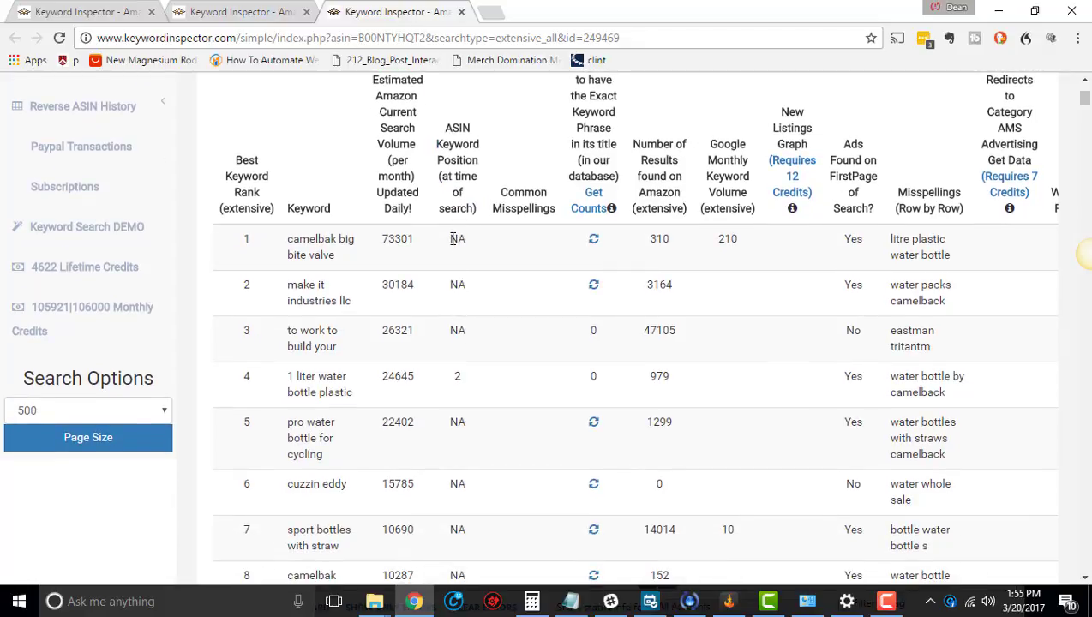
pyautogui.moveTo(454, 242); pyautogui.dragTo(455, 285)
pyautogui.click(457, 266)
pyautogui.scroll(1, 453, 346)
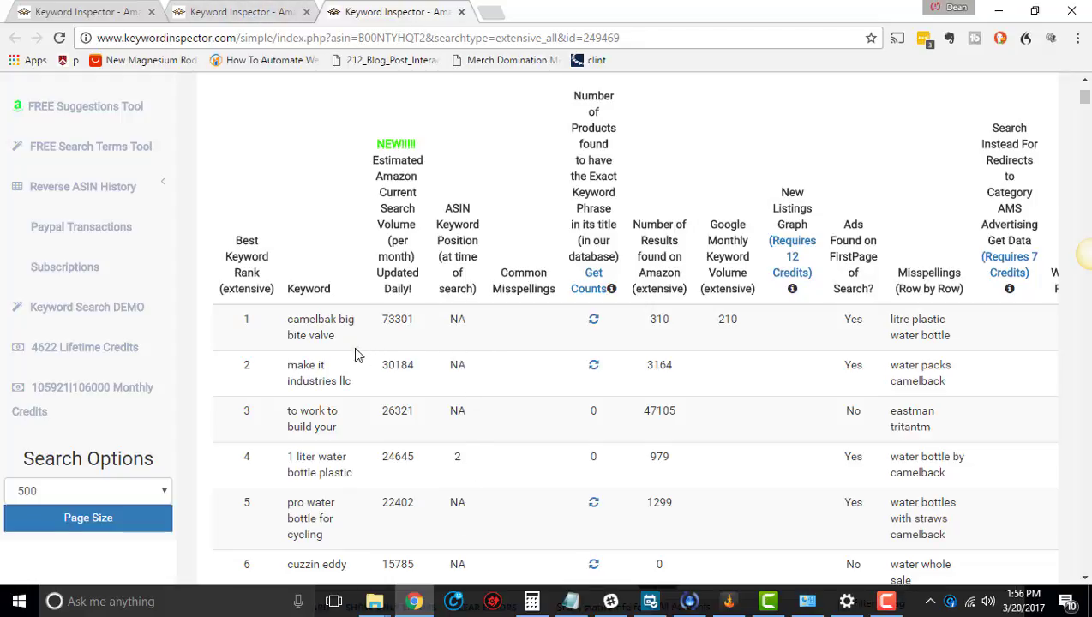
pyautogui.click(276, 14)
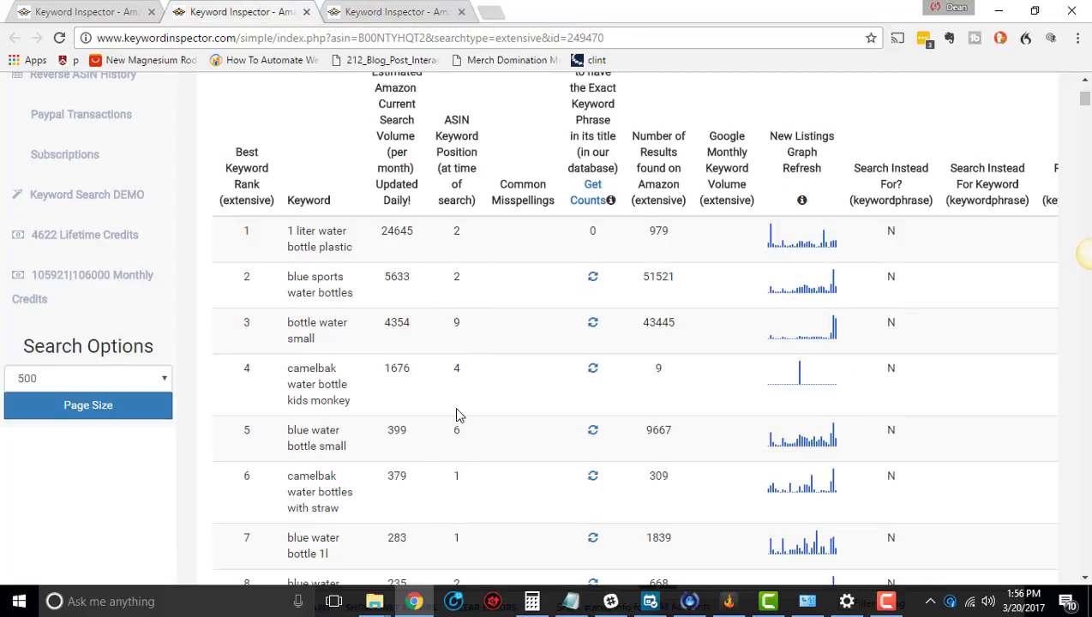
pyautogui.scroll(2, 467, 339)
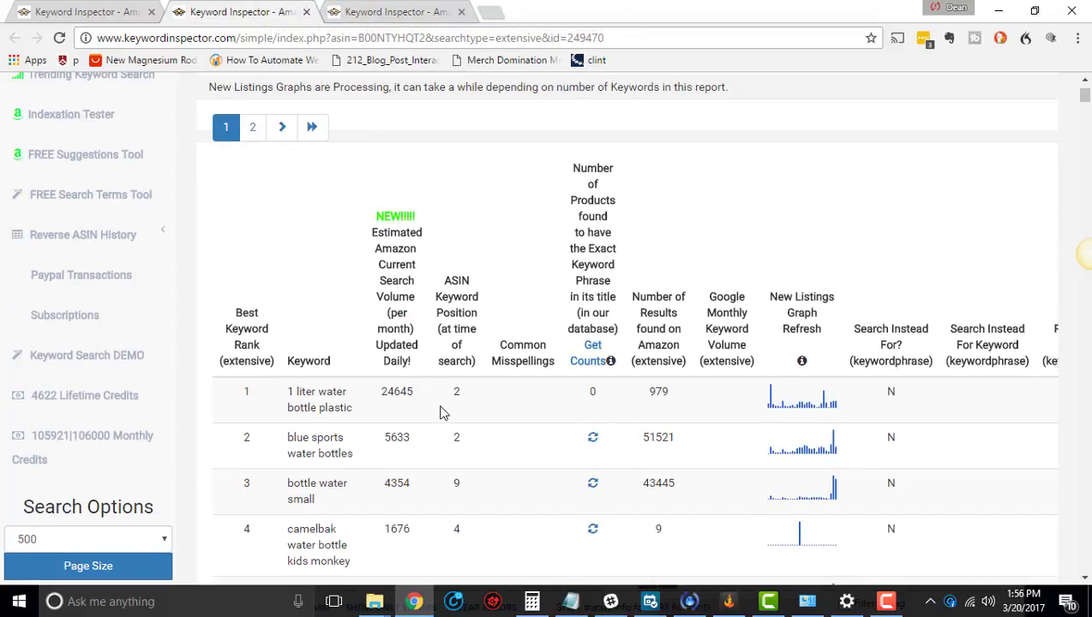
pyautogui.click(388, 21)
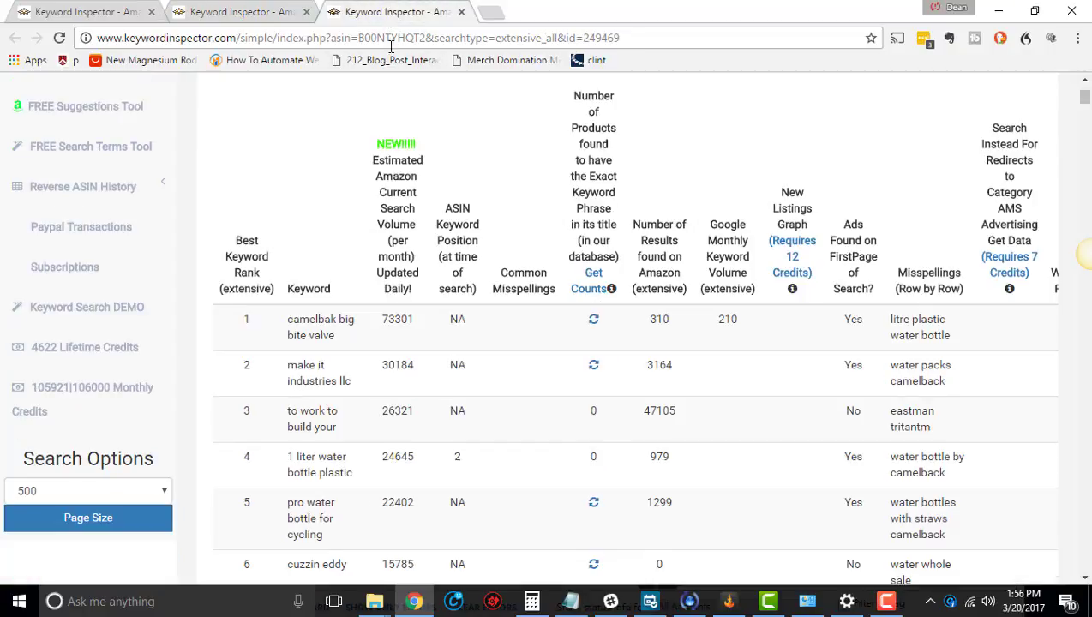
pyautogui.scroll(-1, 468, 395)
pyautogui.moveTo(361, 401); pyautogui.dragTo(293, 370)
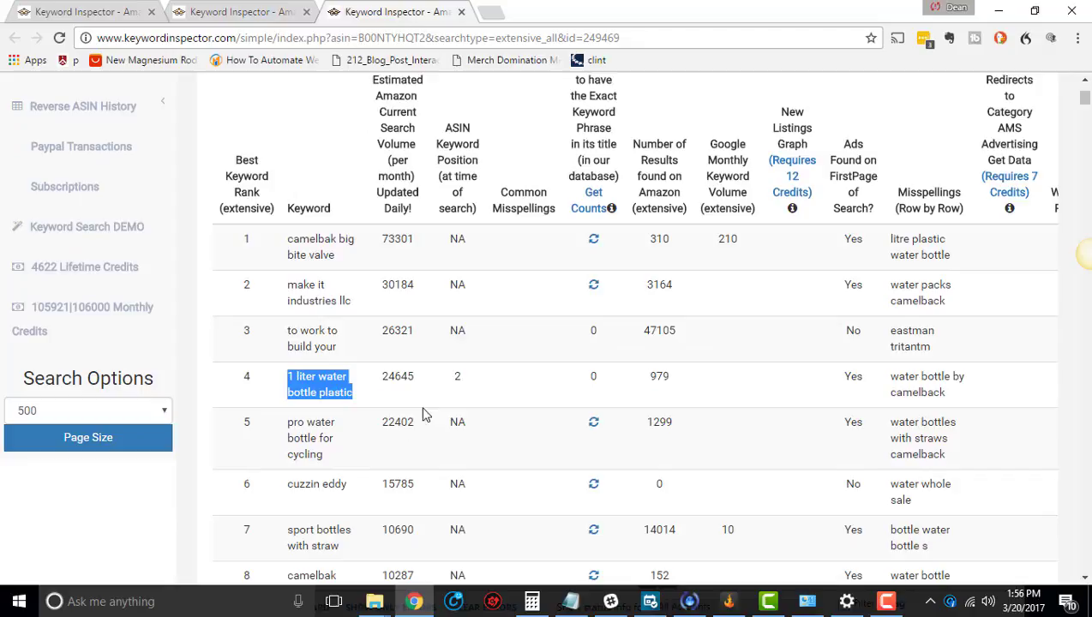
# Open Amazon in a new tab and search the pasted keyword '1 liter water bottle plastic'.
pyautogui.click(493, 14)
pyautogui.write('amazon.com')
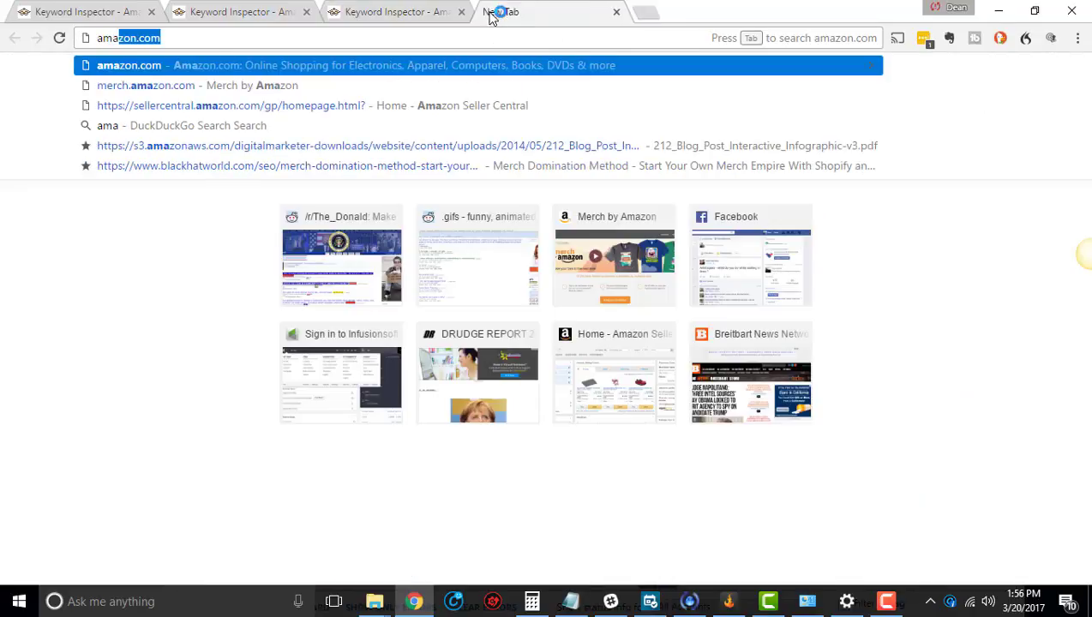
pyautogui.press('Return')
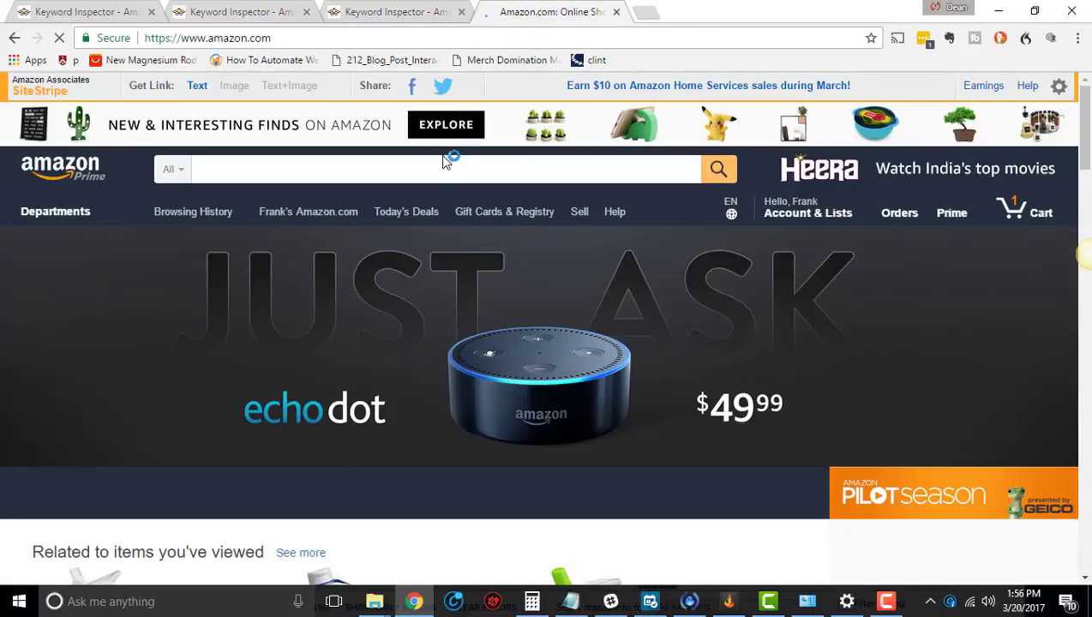
pyautogui.click(444, 167)
pyautogui.write('1 liter water bottle plastic')
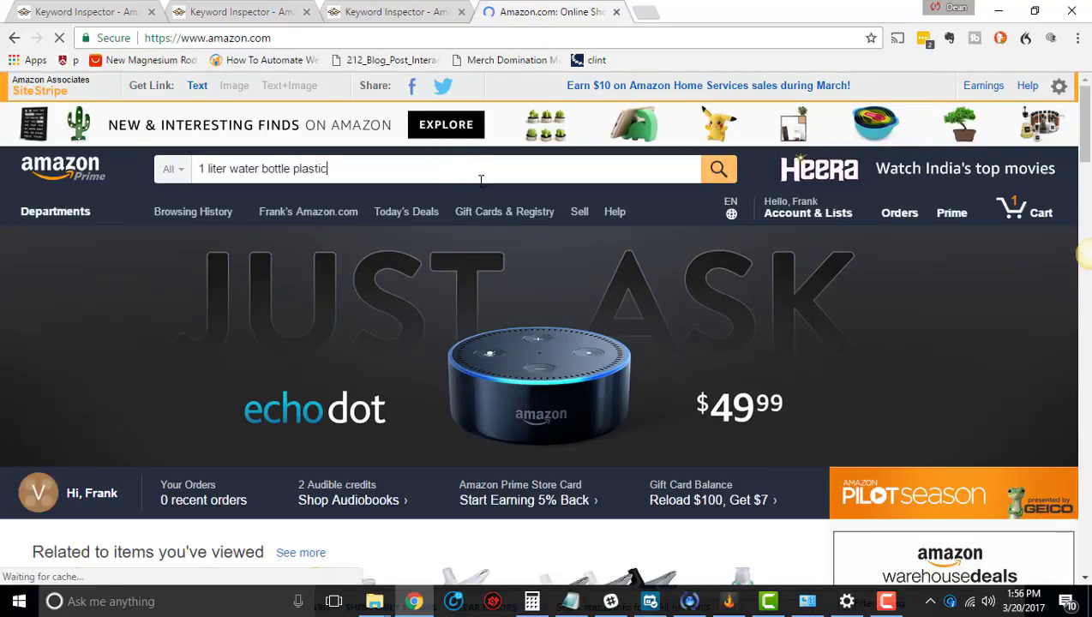
pyautogui.press('Return')
# Open the CamelBak eddy 1L Water Bottle listing and choose the Sky Blue colour.
pyautogui.scroll(-2, 461, 257)
pyautogui.scroll(-2, 460, 257)
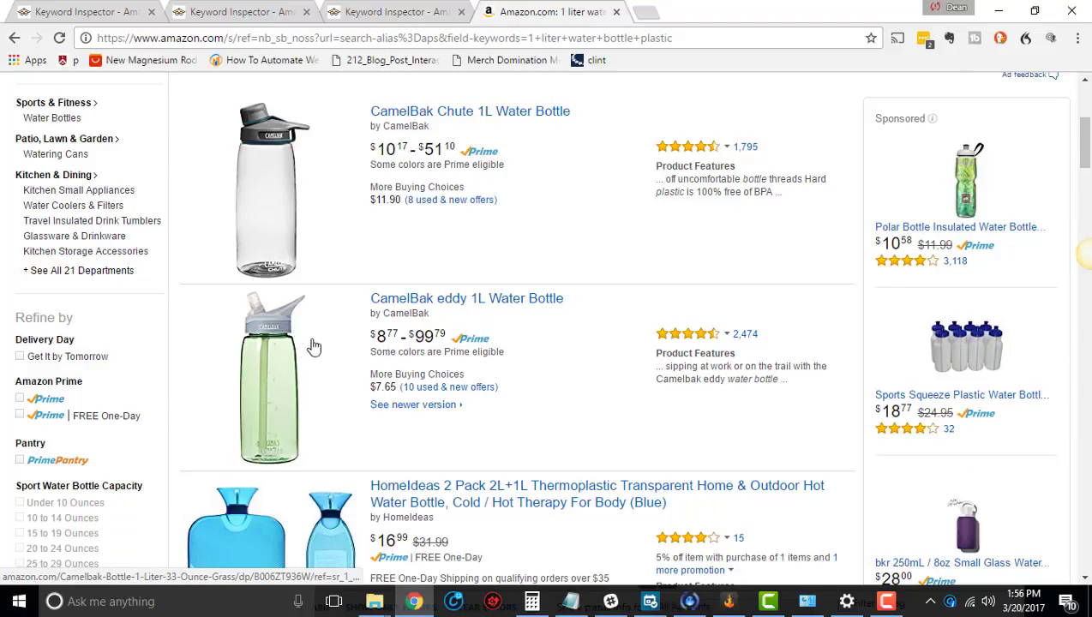
pyautogui.click(430, 300)
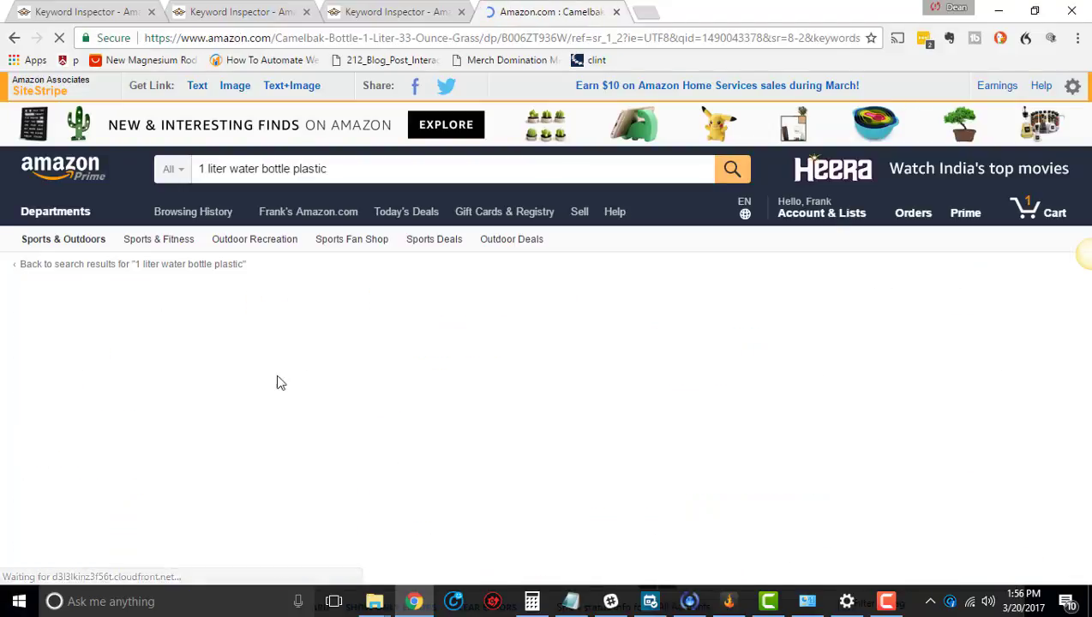
pyautogui.scroll(-2, 351, 413)
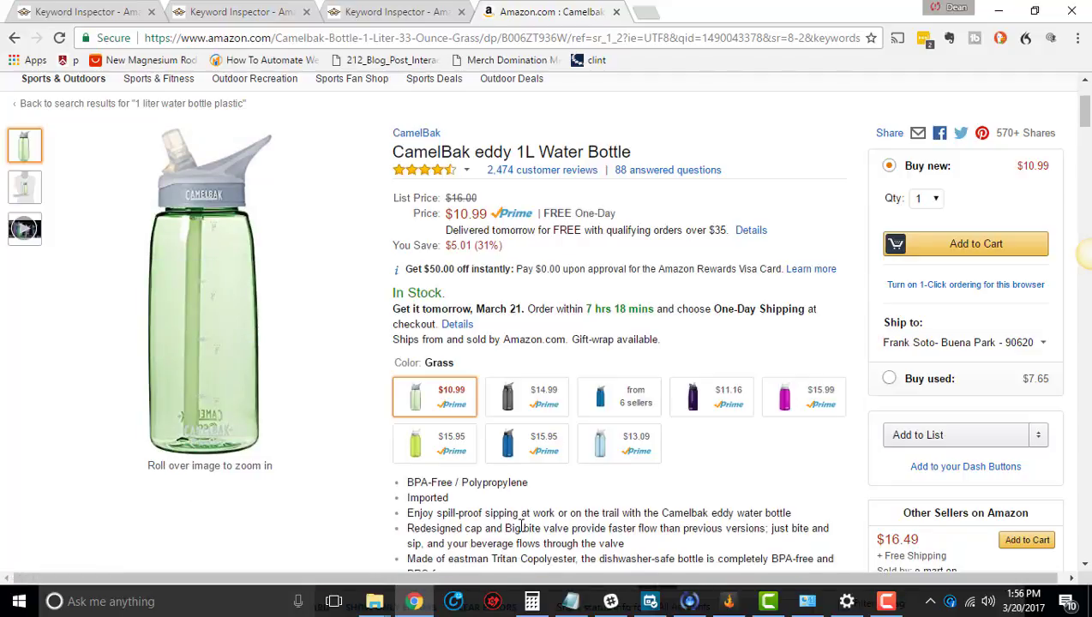
pyautogui.click(610, 453)
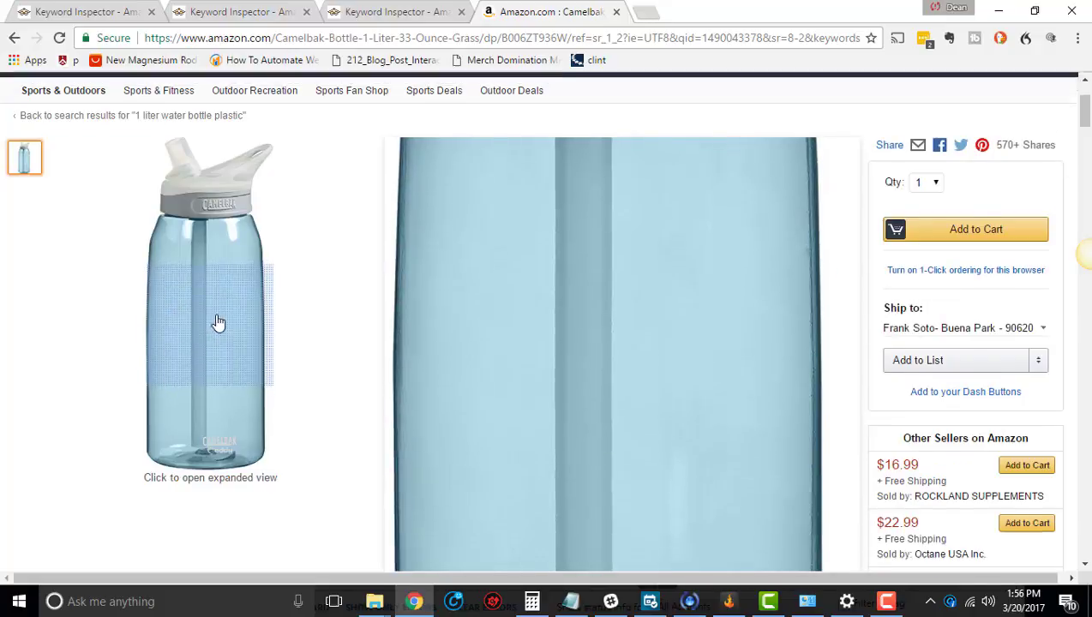
# Rerun the Amazon search for the results, then return to the Keyword Inspector report.
pyautogui.scroll(-2, 351, 331)
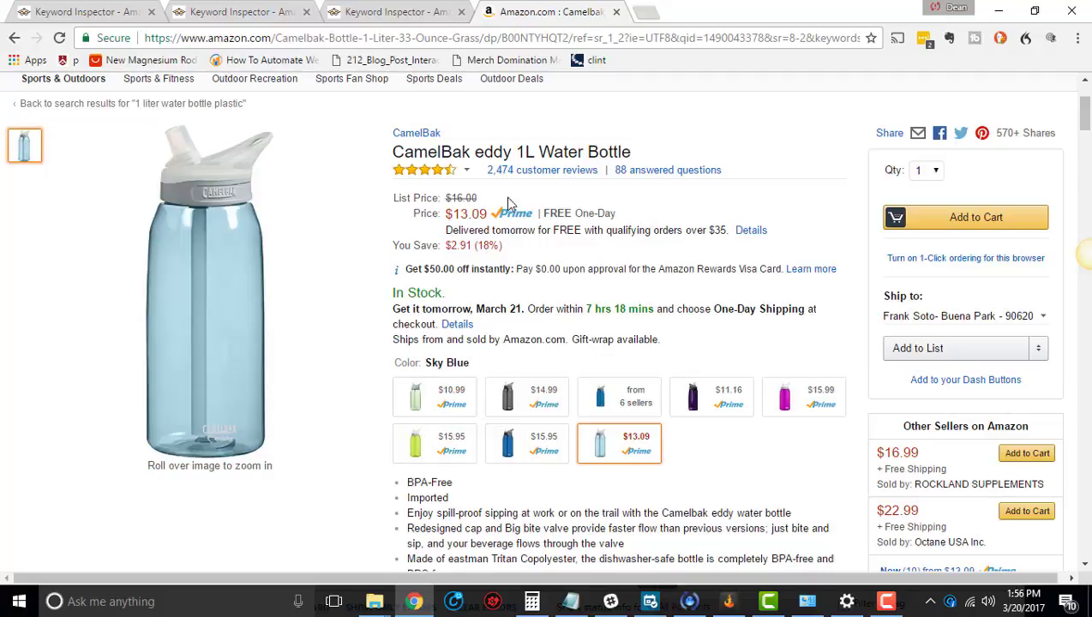
pyautogui.scroll(2, 569, 306)
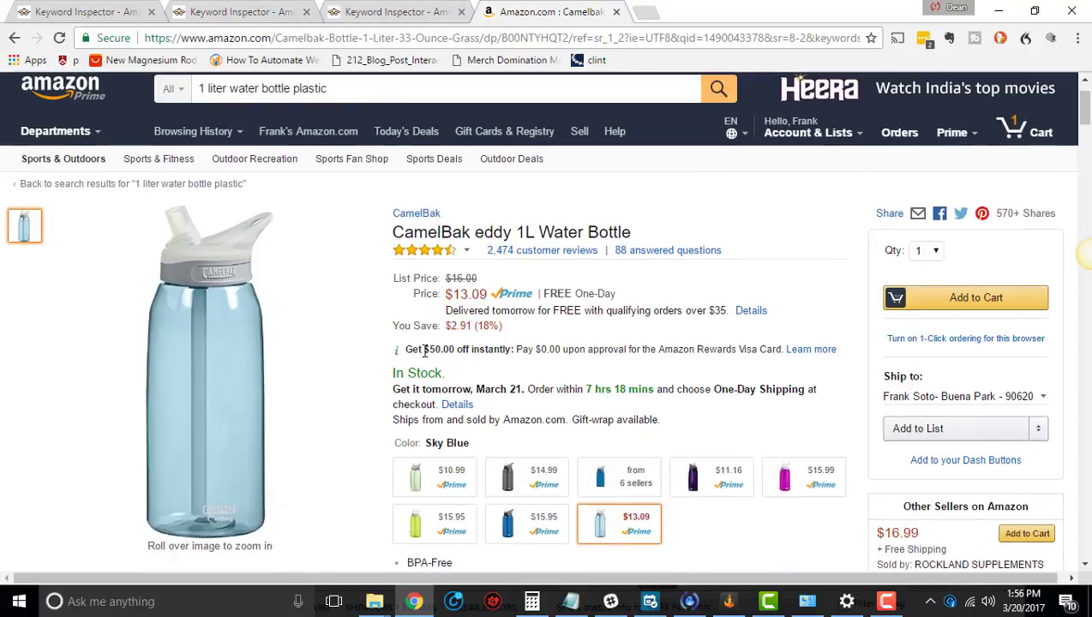
pyautogui.scroll(-1, 415, 360)
pyautogui.tripleClick(342, 93)
pyautogui.scroll(1, 341, 163)
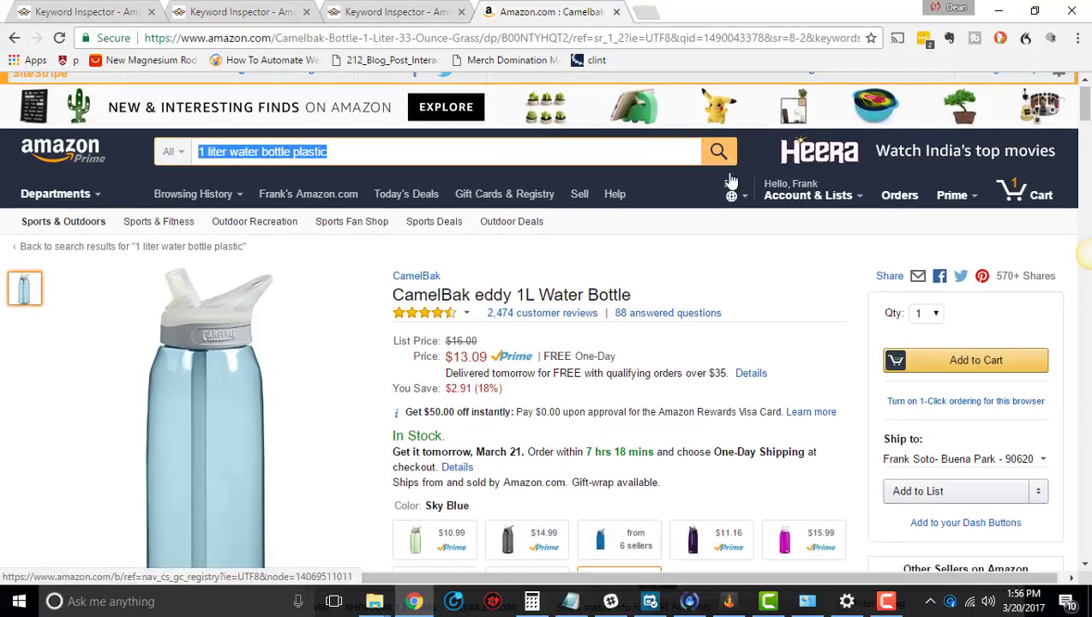
pyautogui.press('Return')
pyautogui.scroll(-4, 407, 370)
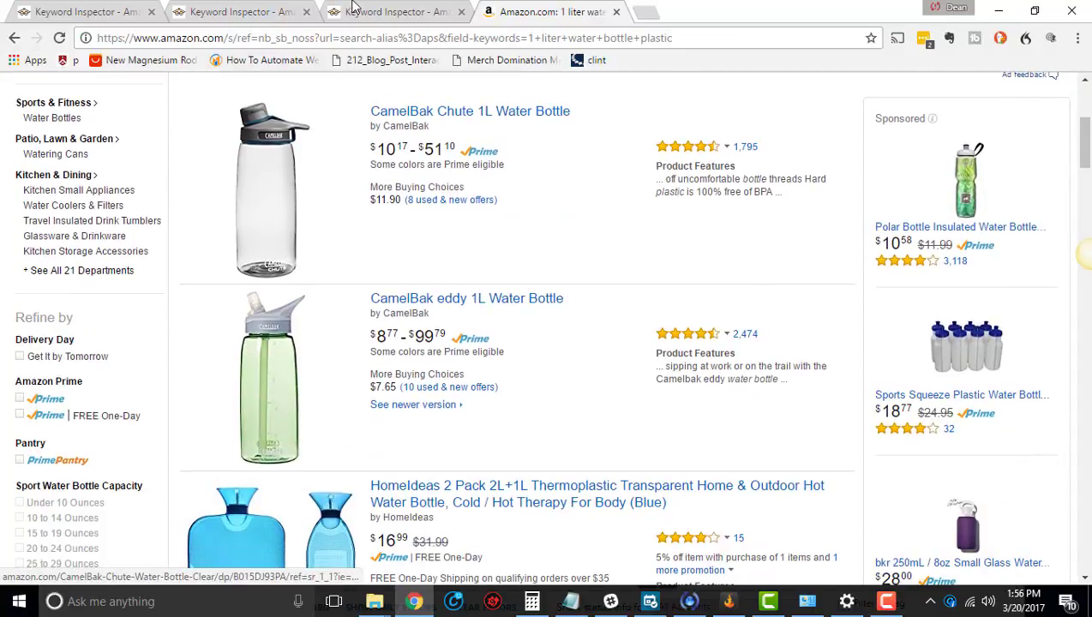
pyautogui.click(261, 8)
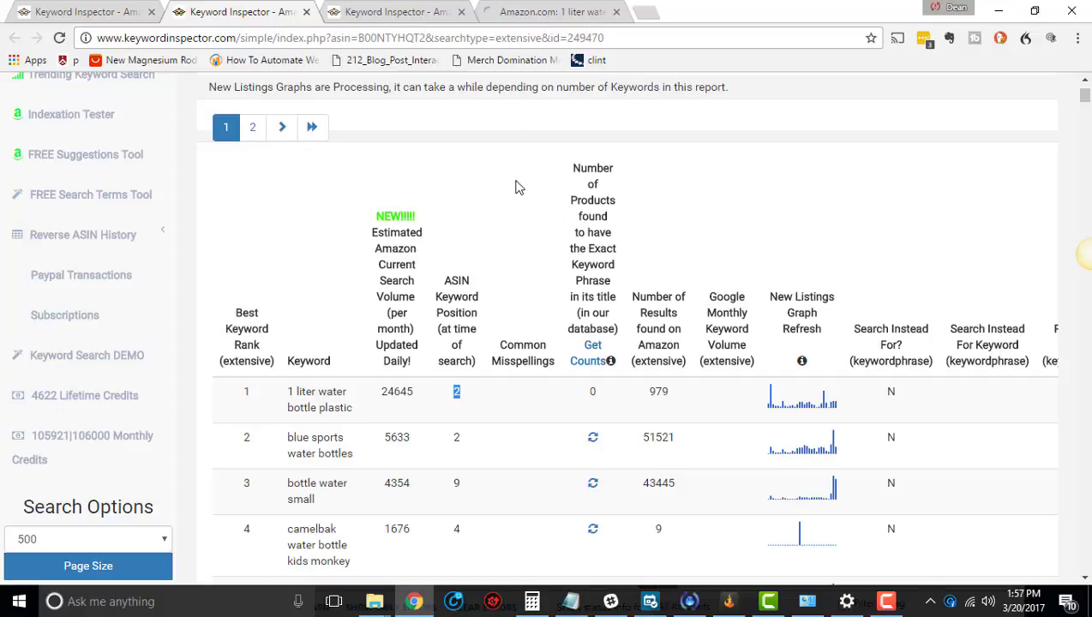
# Return to the extensive_all report and select row 1's keyword 'camelbak big bite valve'.
pyautogui.click(522, 12)
pyautogui.scroll(3, 433, 312)
pyautogui.hotkey('ctrl', 'shift', 'Tab')
pyautogui.moveTo(355, 240); pyautogui.dragTo(301, 238)
pyautogui.moveTo(469, 239); pyautogui.dragTo(437, 239)
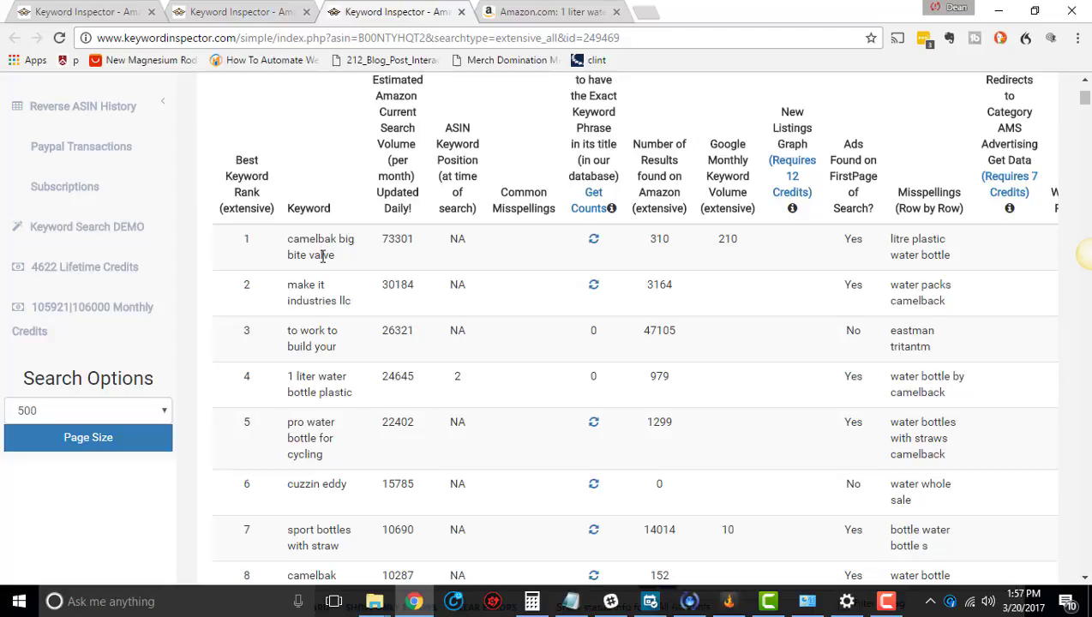
pyautogui.tripleClick(292, 239)
pyautogui.click(326, 298)
# Scroll through the extensive_all keyword rows down to '1 liter water bottle plastic'.
pyautogui.scroll(1, 434, 364)
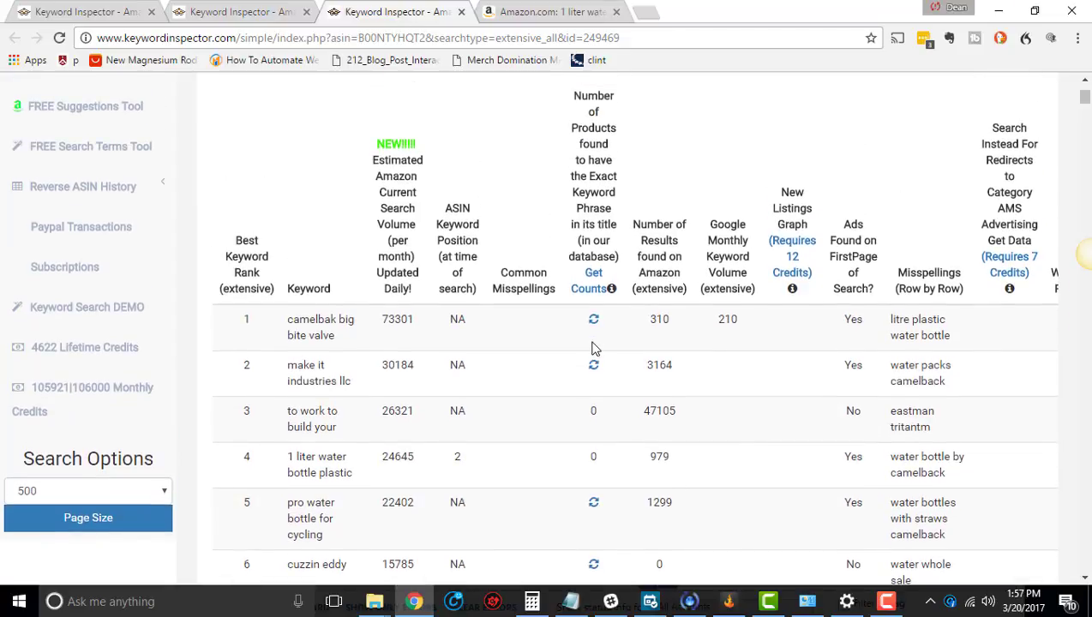
pyautogui.scroll(-1, 520, 308)
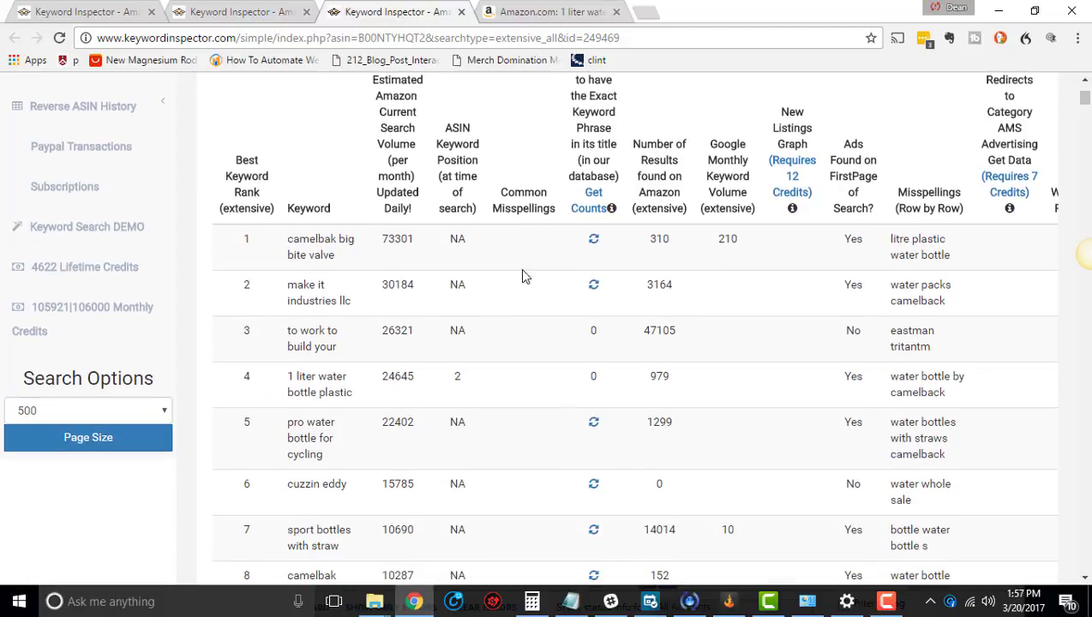
pyautogui.scroll(-12, 529, 332)
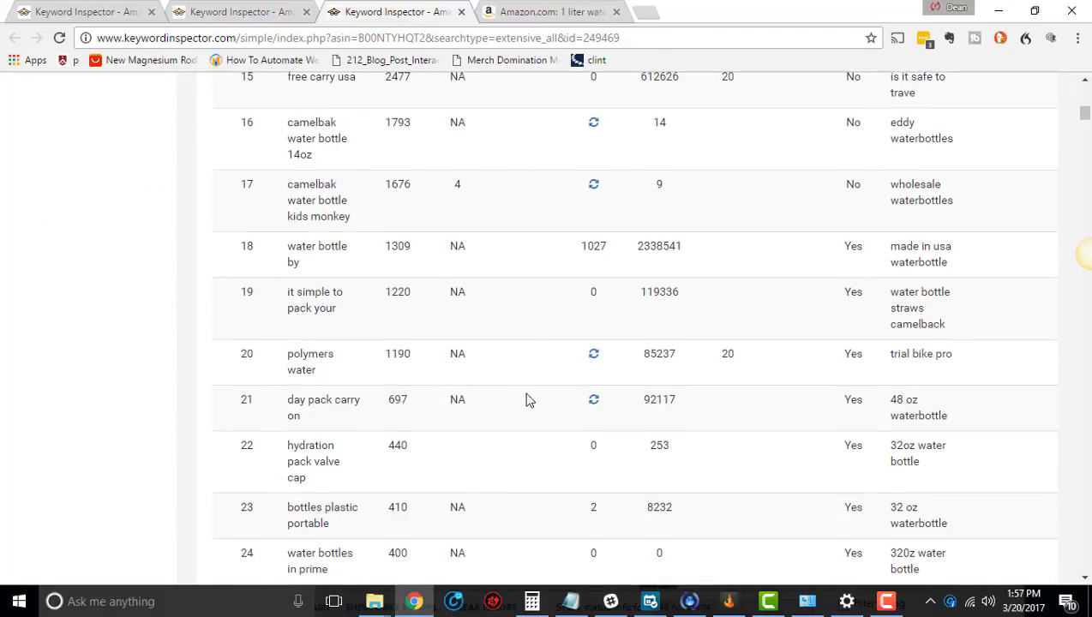
pyautogui.scroll(13, 530, 394)
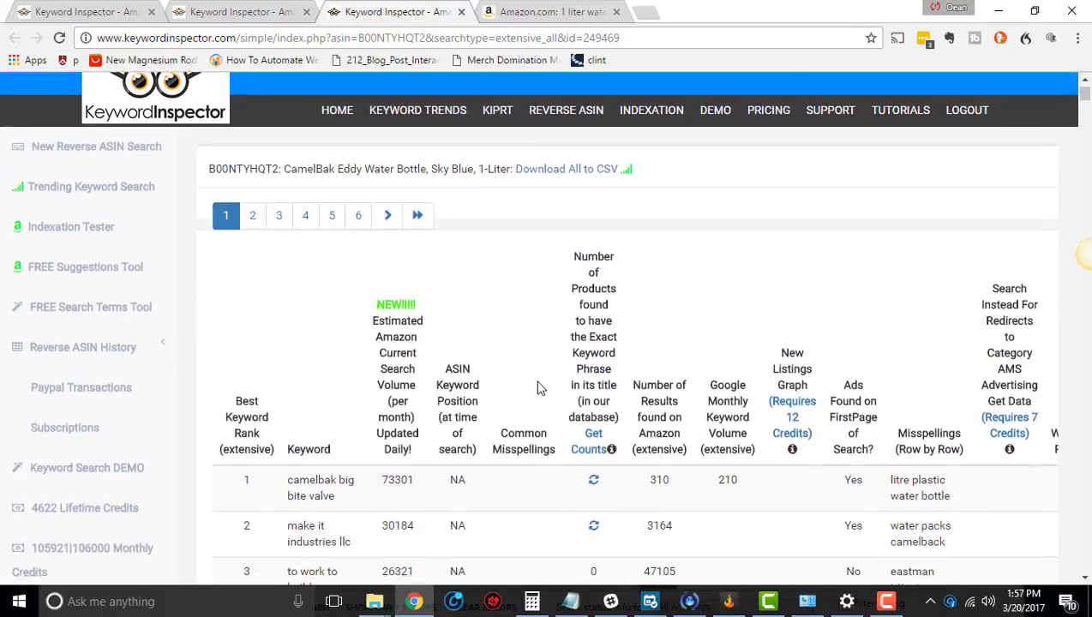
pyautogui.scroll(-3, 538, 388)
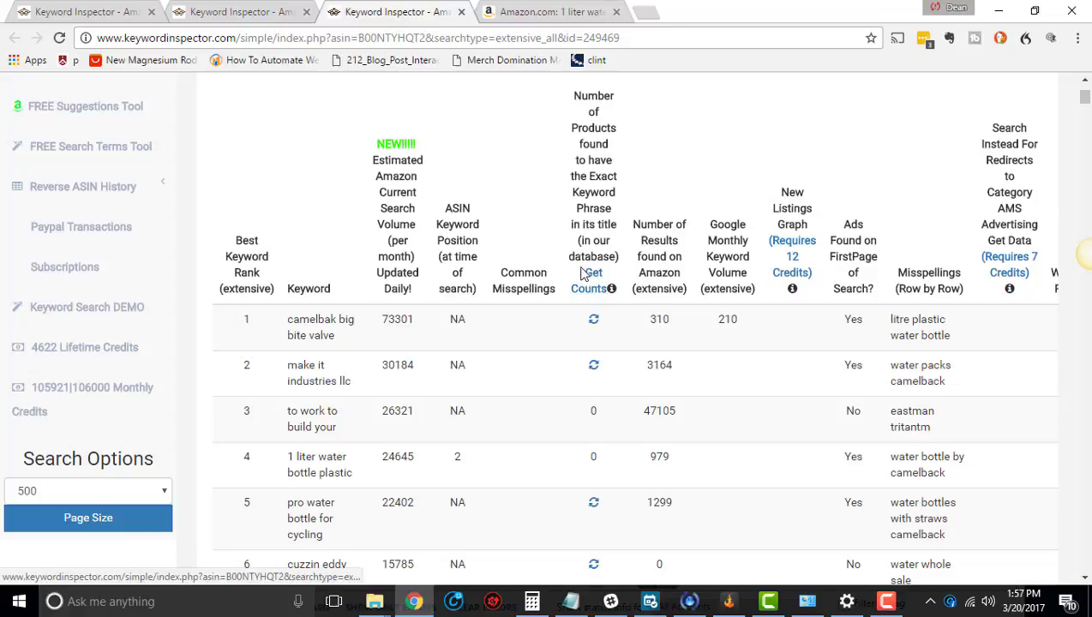
pyautogui.scroll(-2, 592, 260)
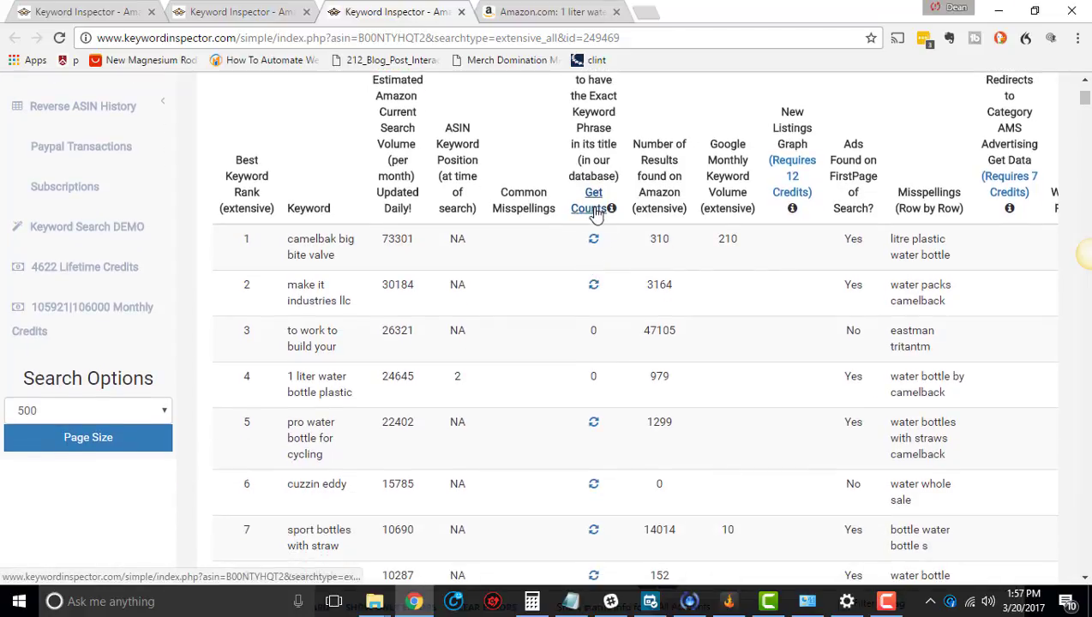
# Request exact-phrase product counts with Get Counts, then select the keyword '1 liter water bottle plastic'.
pyautogui.click(592, 214)
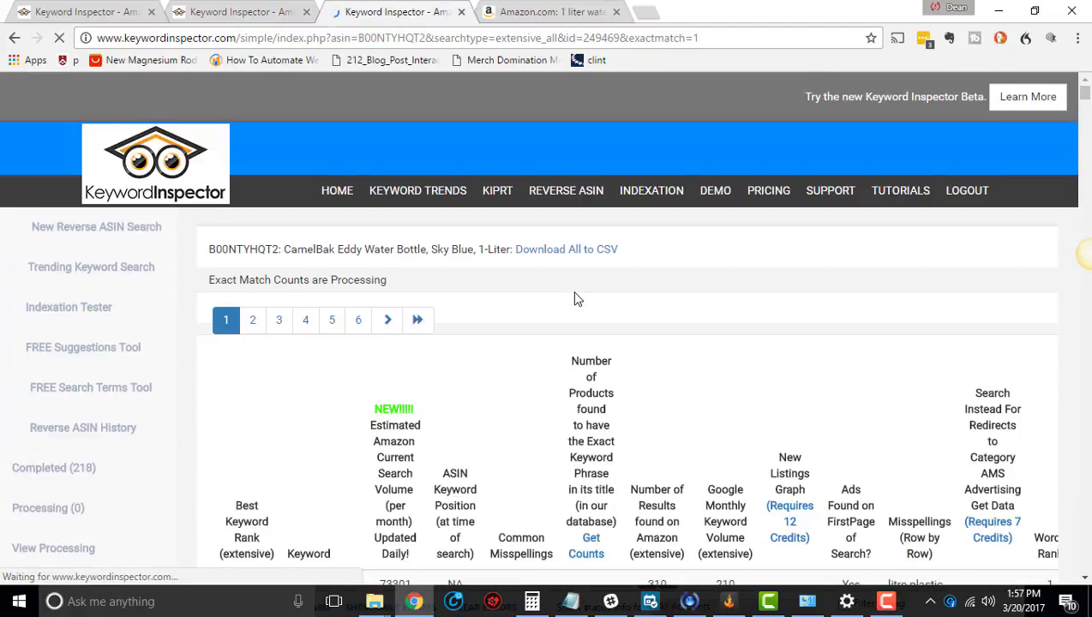
pyautogui.scroll(-3, 576, 299)
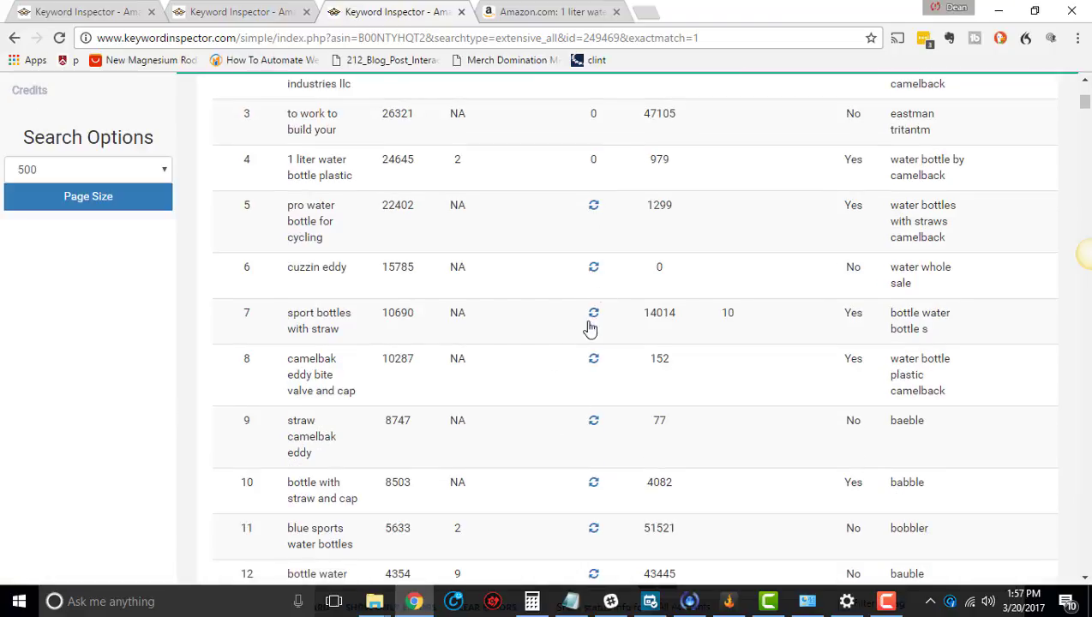
pyautogui.scroll(3, 604, 412)
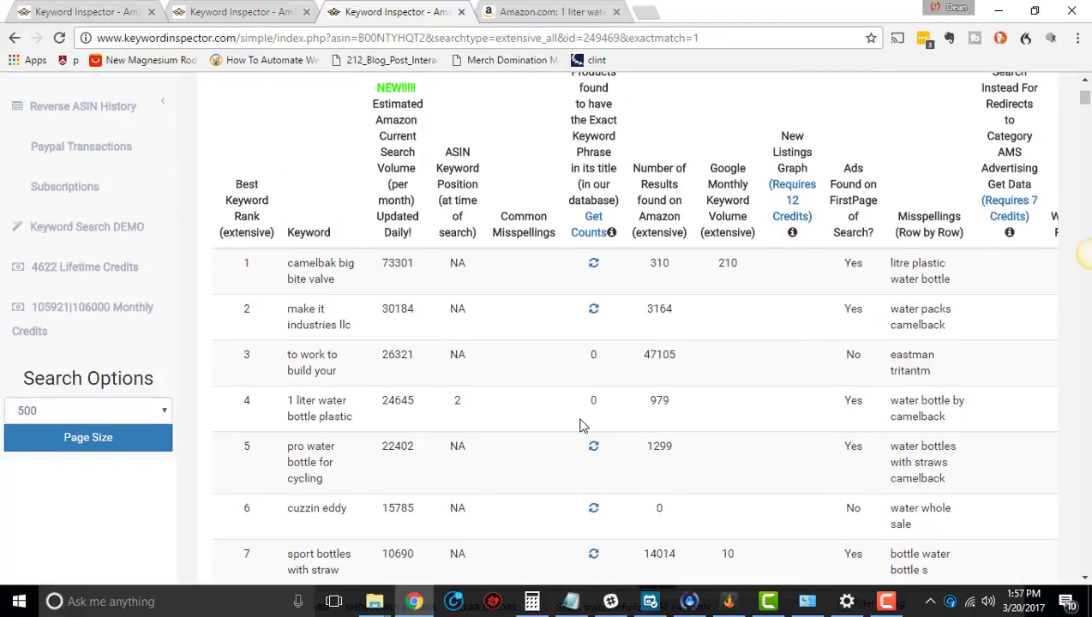
pyautogui.scroll(1, 590, 297)
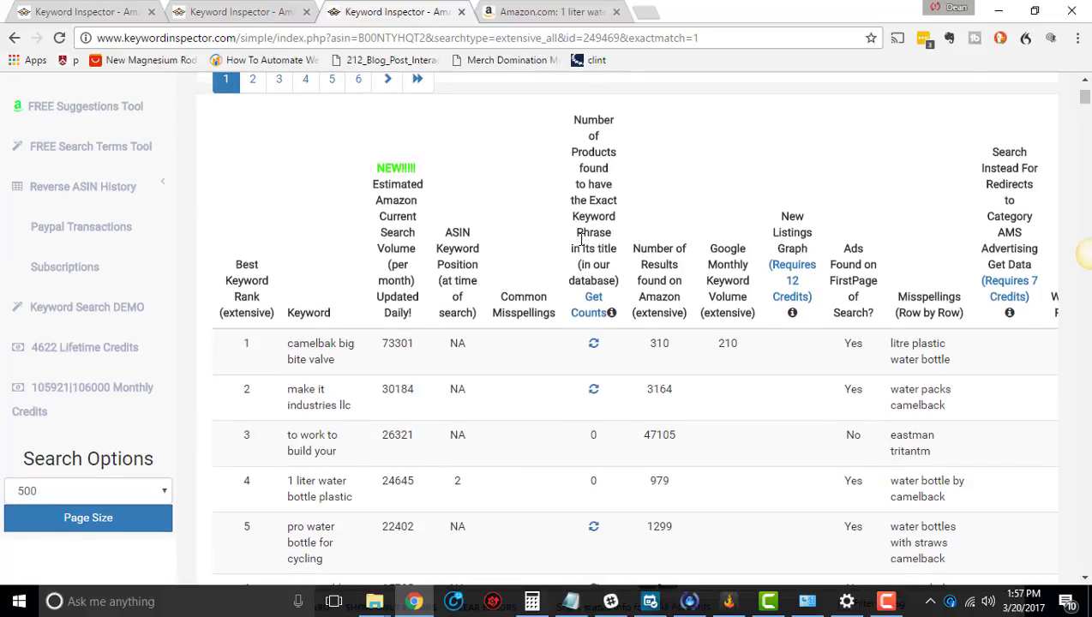
pyautogui.scroll(-1, 363, 408)
pyautogui.moveTo(358, 422); pyautogui.dragTo(288, 396)
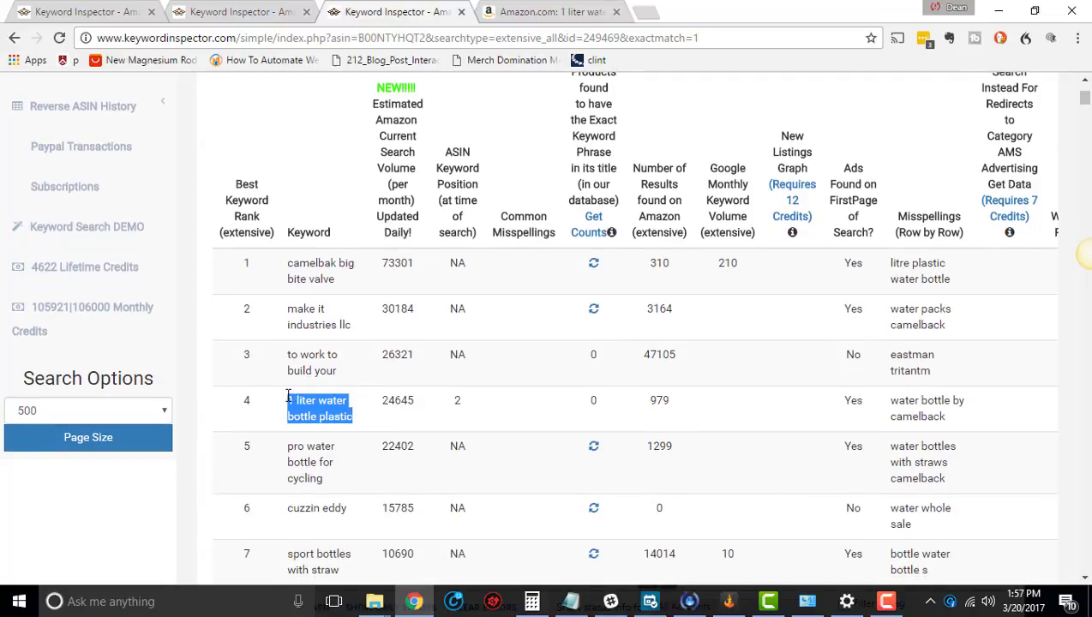
# Search Amazon for the quoted exact phrase "1 liter water bottle plastic".
pyautogui.click(514, 10)
pyautogui.scroll(3, 441, 129)
pyautogui.click(437, 176)
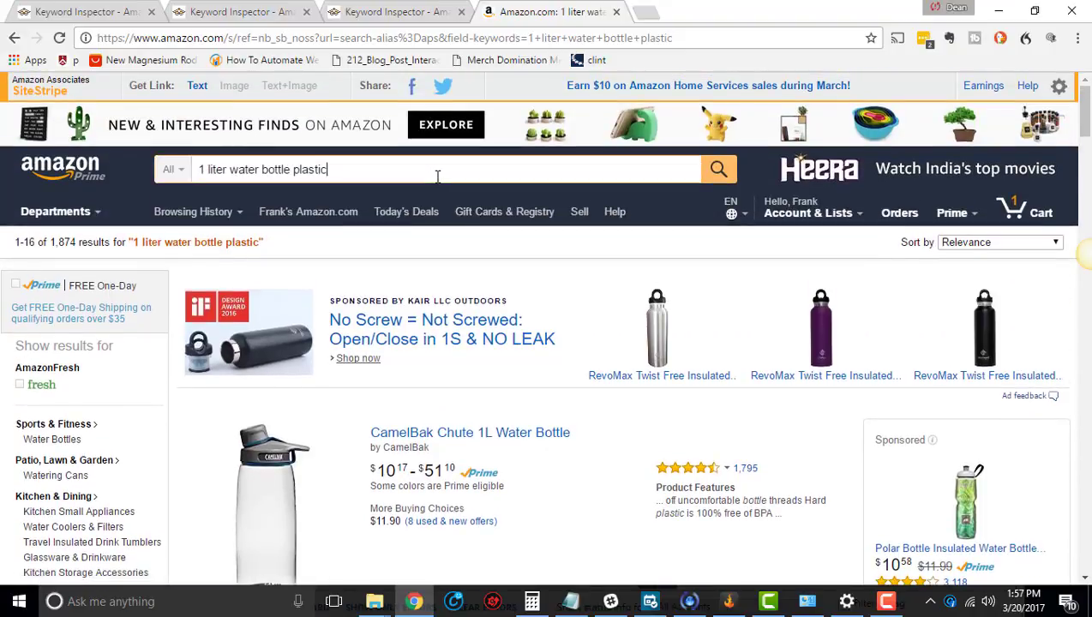
pyautogui.click(200, 169)
pyautogui.write('"')
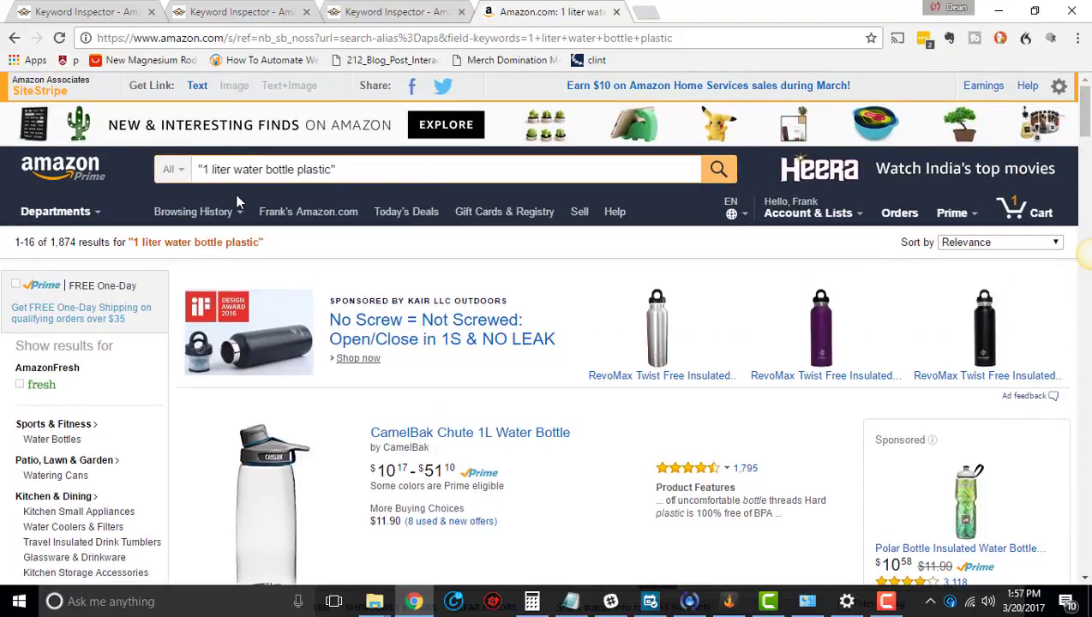
pyautogui.press('Return')
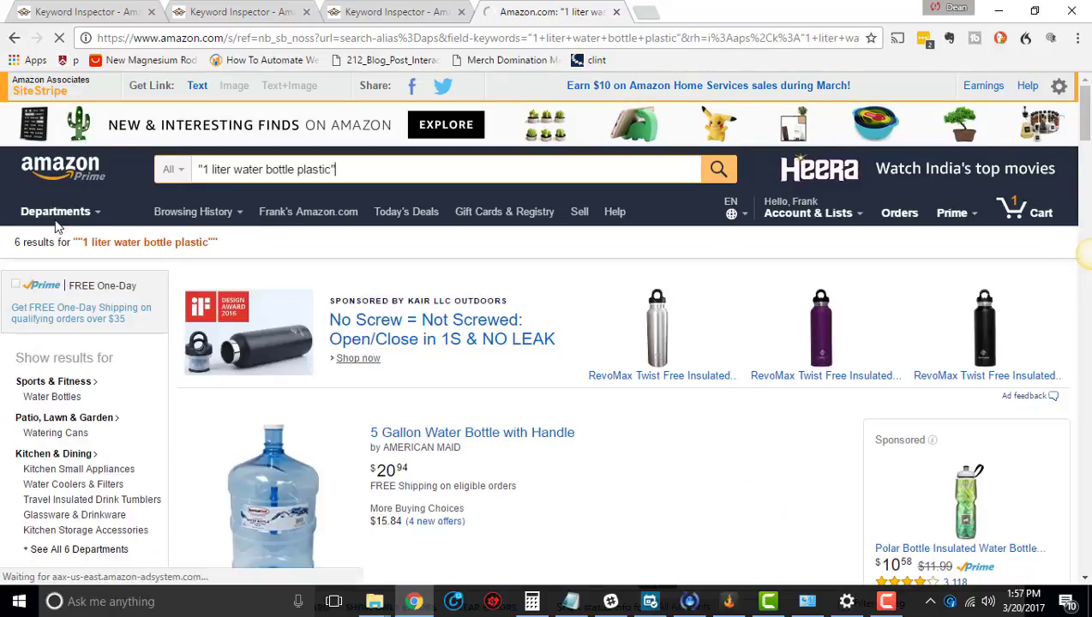
# Scroll through the 6 exact-phrase results, then go back to Keyword Inspector.
pyautogui.scroll(-2, 370, 385)
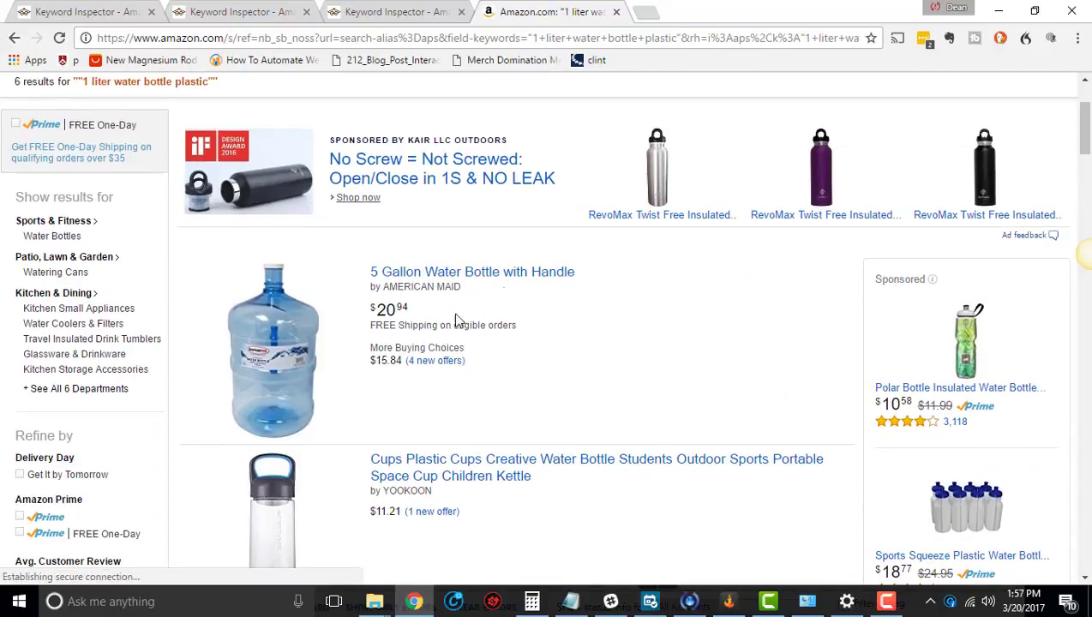
pyautogui.scroll(1, 283, 287)
pyautogui.scroll(-2, 415, 300)
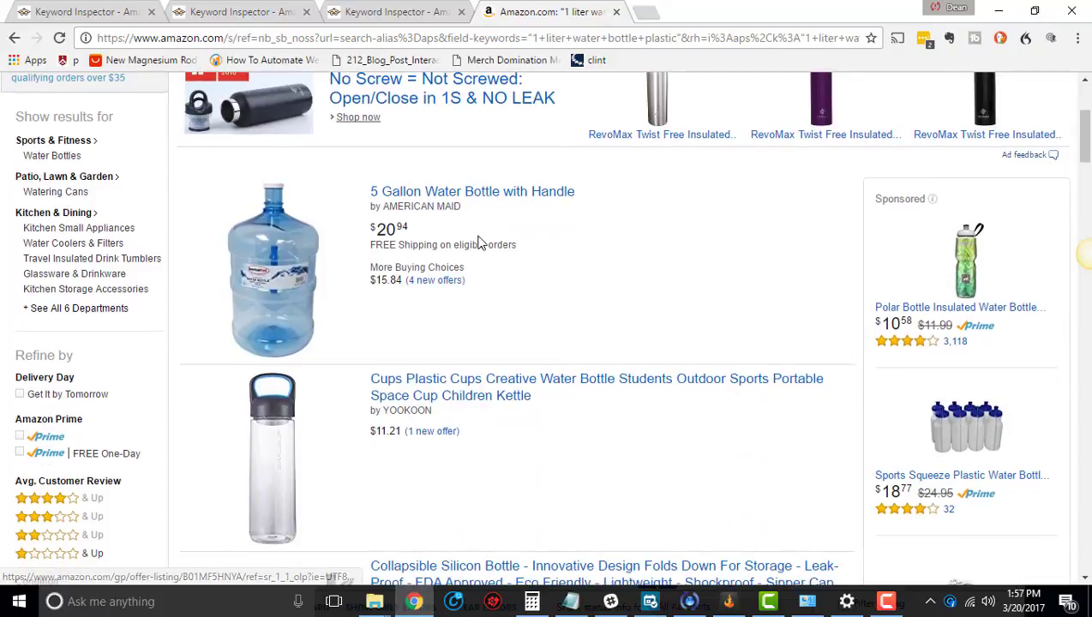
pyautogui.scroll(-5, 508, 228)
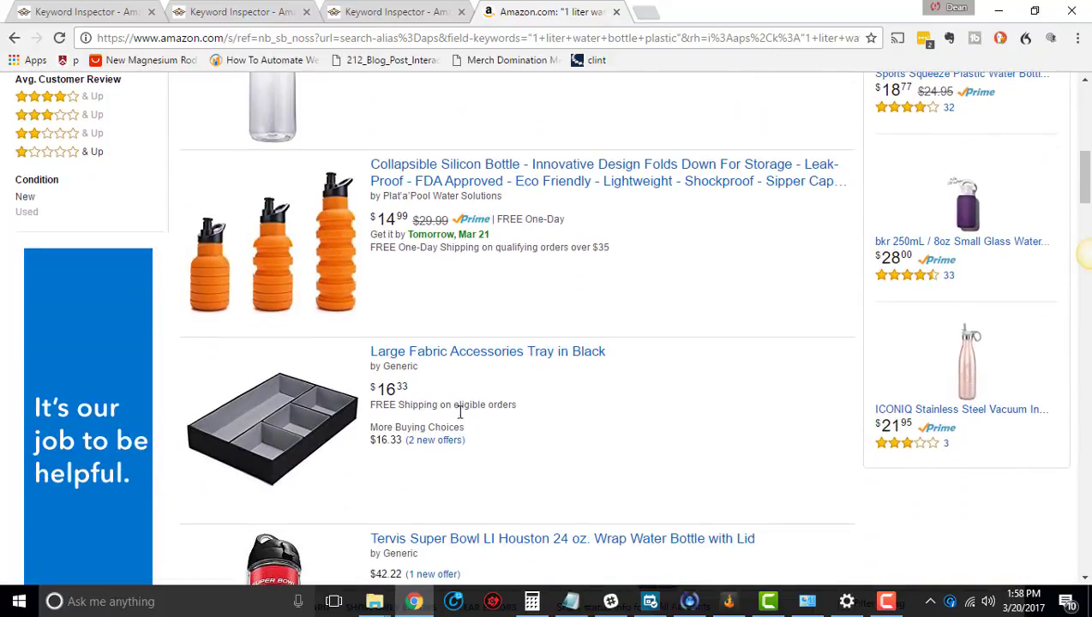
pyautogui.scroll(-3, 531, 465)
pyautogui.scroll(-1, 531, 467)
pyautogui.scroll(-3, 532, 465)
pyautogui.scroll(10, 515, 343)
pyautogui.click(377, 14)
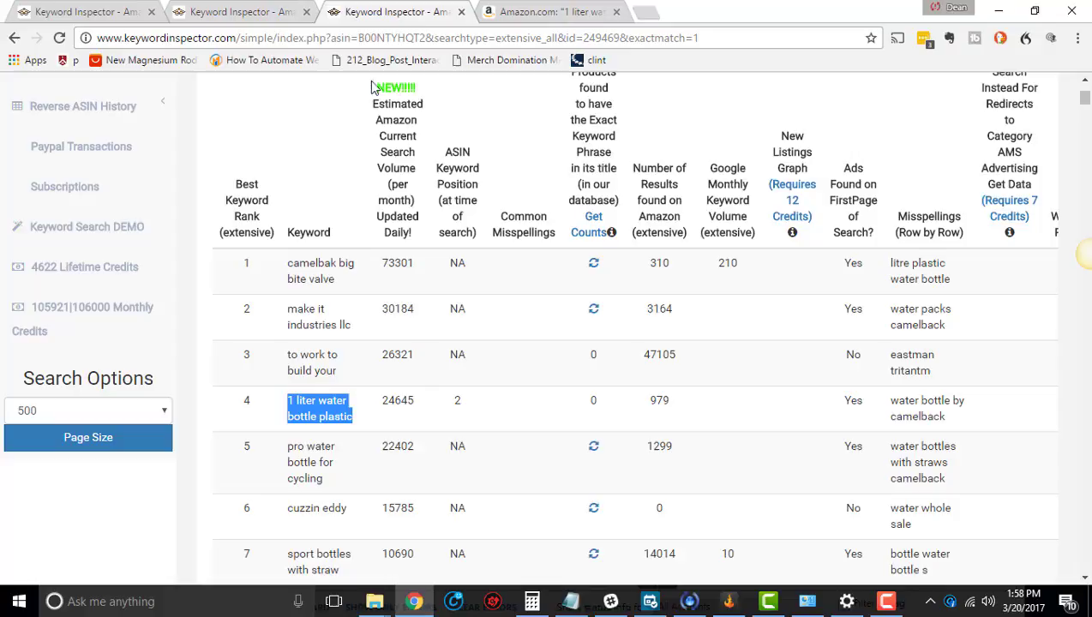
pyautogui.click(599, 412)
pyautogui.moveTo(360, 416); pyautogui.dragTo(284, 389)
pyautogui.moveTo(633, 168); pyautogui.dragTo(655, 221)
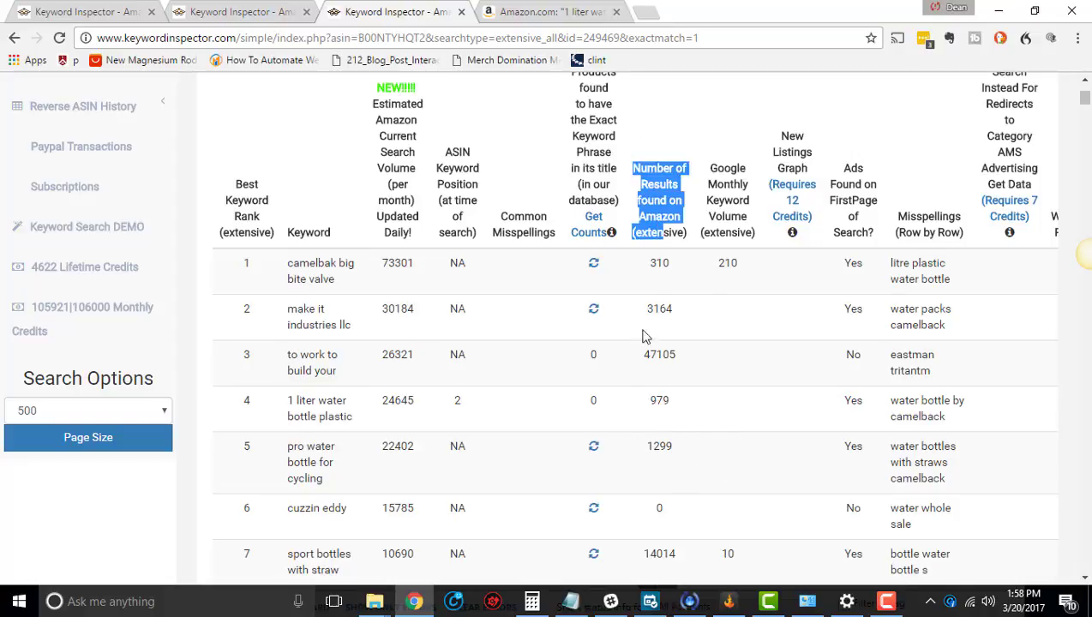
pyautogui.click(641, 347)
pyautogui.moveTo(652, 310); pyautogui.dragTo(679, 402)
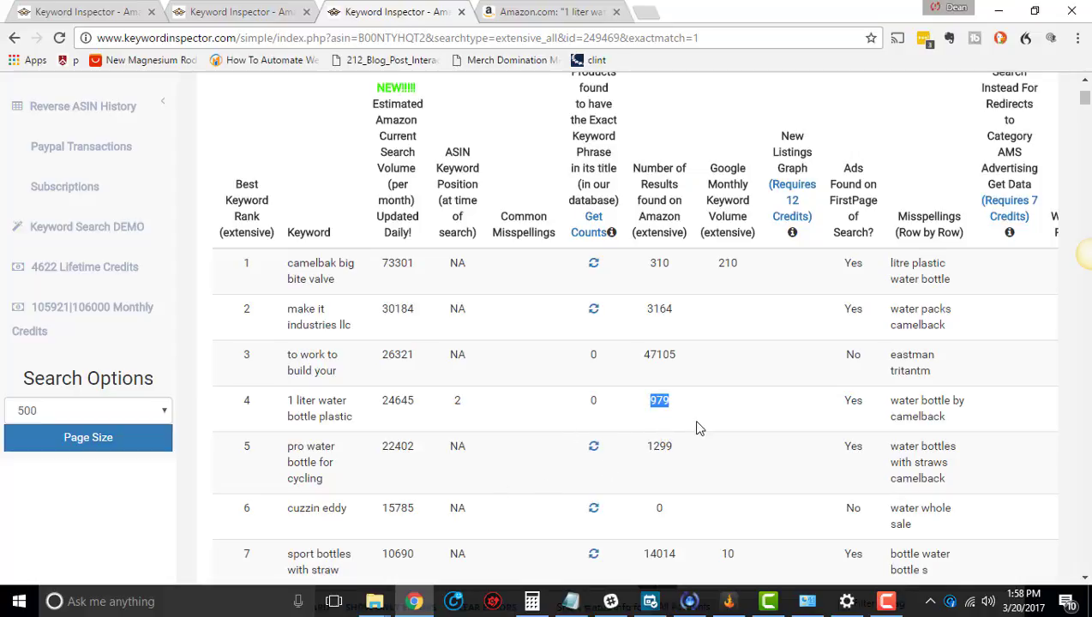
pyautogui.click(692, 420)
pyautogui.hscroll(1, 720, 266)
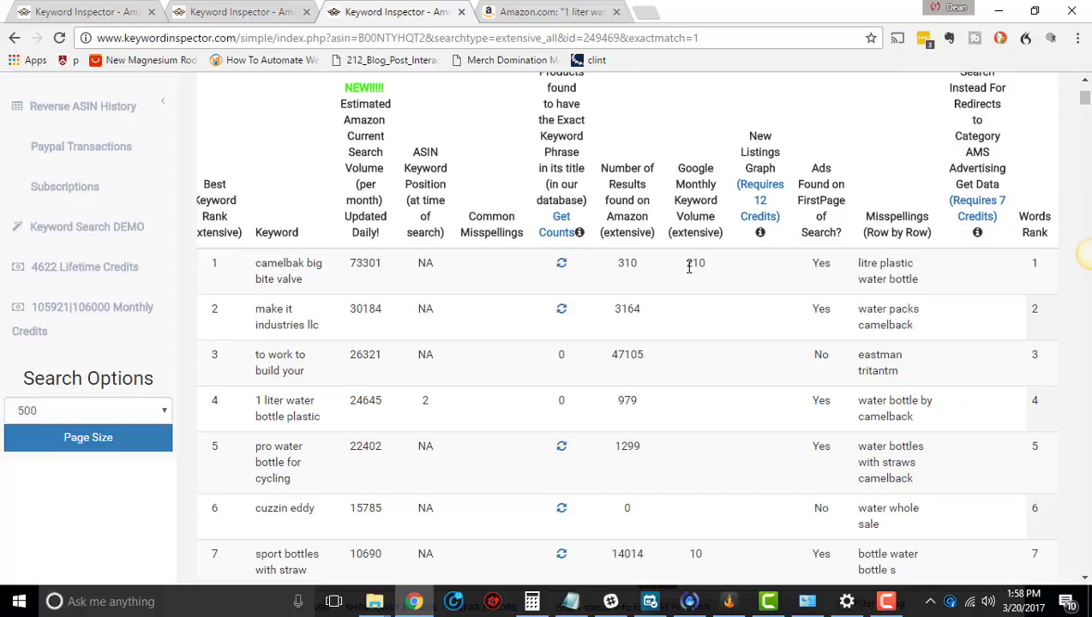
pyautogui.moveTo(688, 266); pyautogui.dragTo(704, 270)
pyautogui.doubleClick(695, 263)
pyautogui.click(694, 307)
pyautogui.doubleClick(695, 263)
pyautogui.hscroll(1, 743, 288)
pyautogui.hscroll(1, 690, 151)
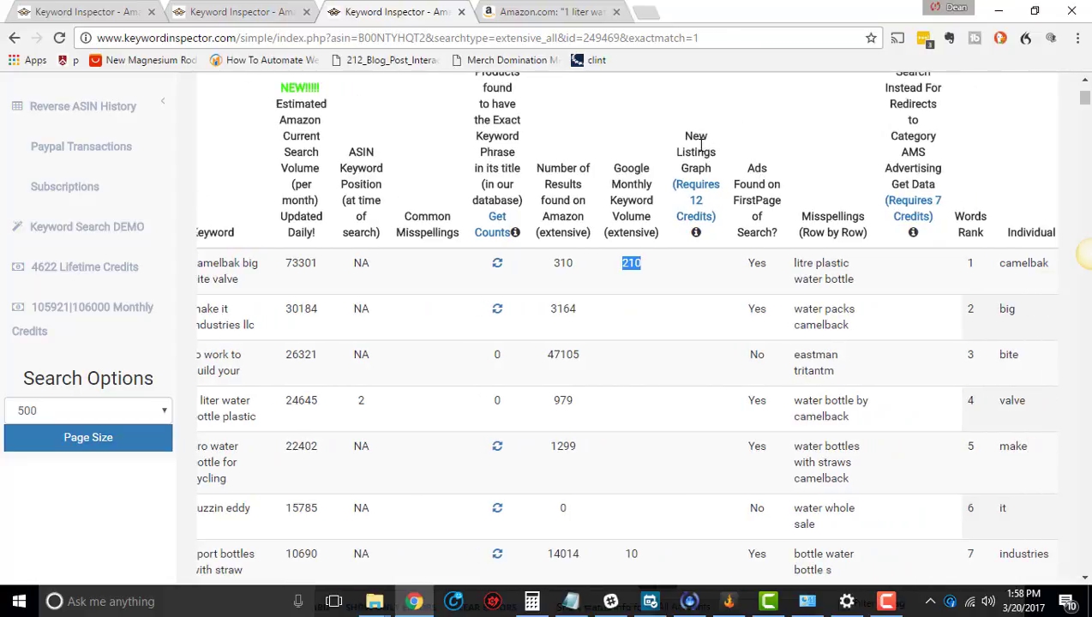
pyautogui.hscroll(1, 699, 151)
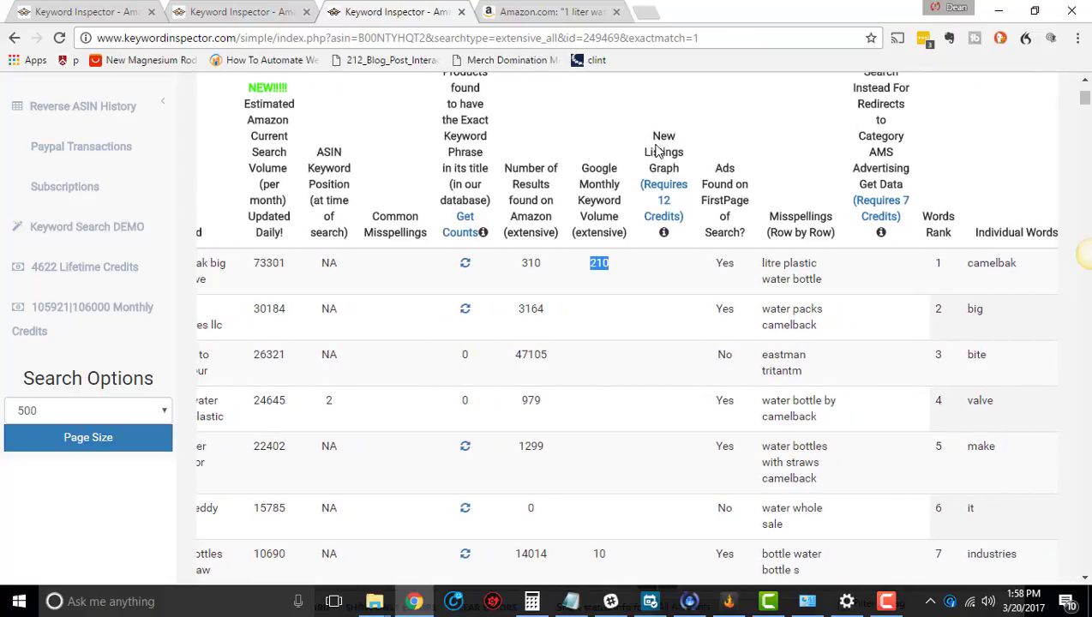
# Request New Listings graphs for 12 credits, compare the already-graphed second tab, then return.
pyautogui.click(670, 195)
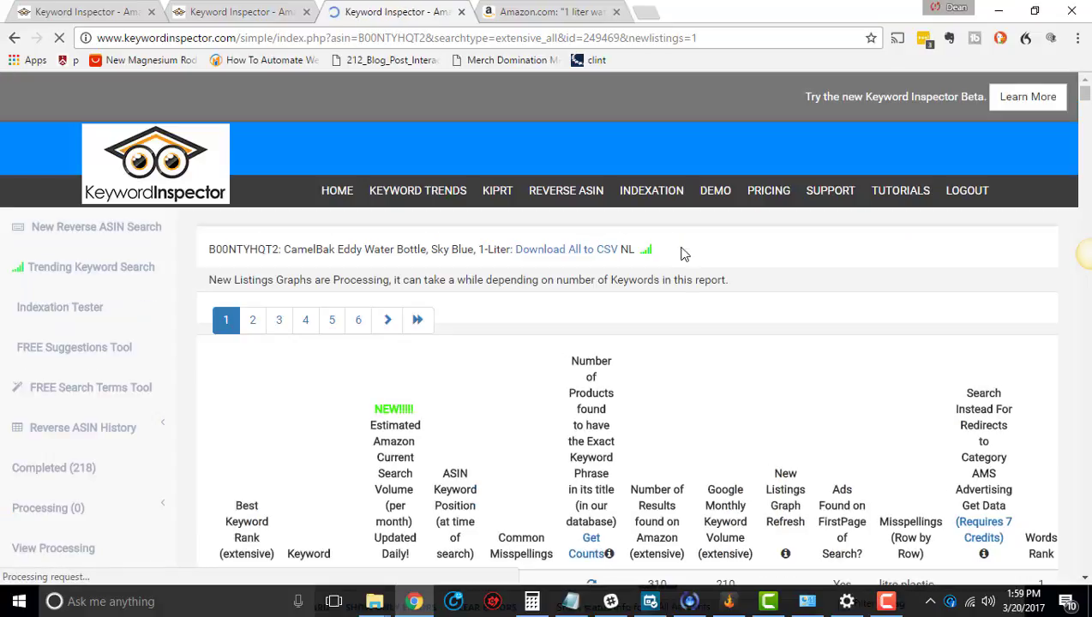
pyautogui.scroll(-5, 745, 300)
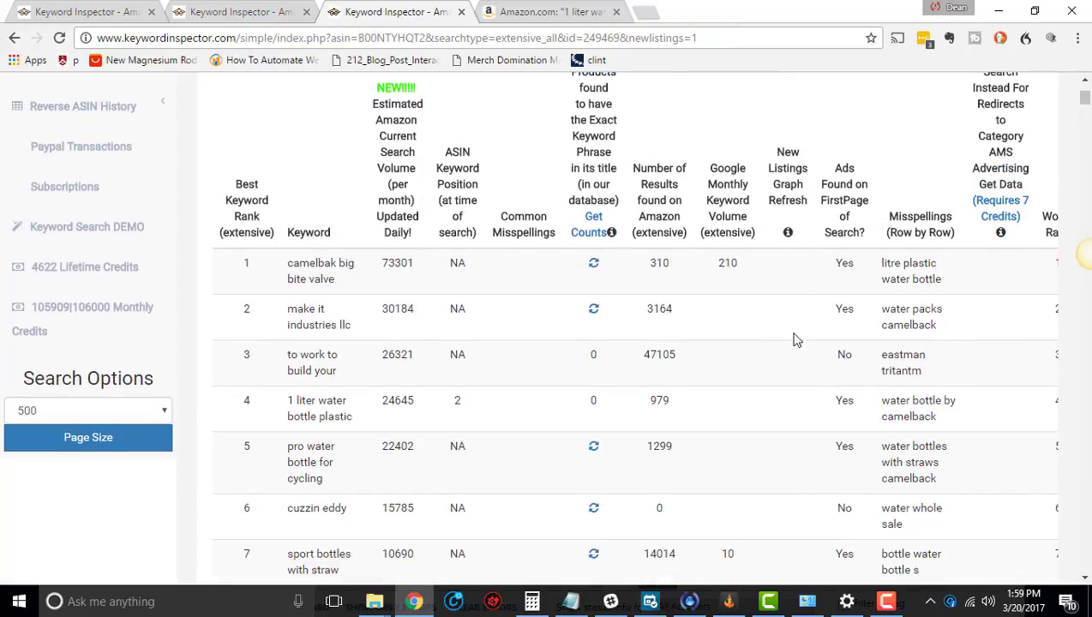
pyautogui.hscroll(3, 771, 360)
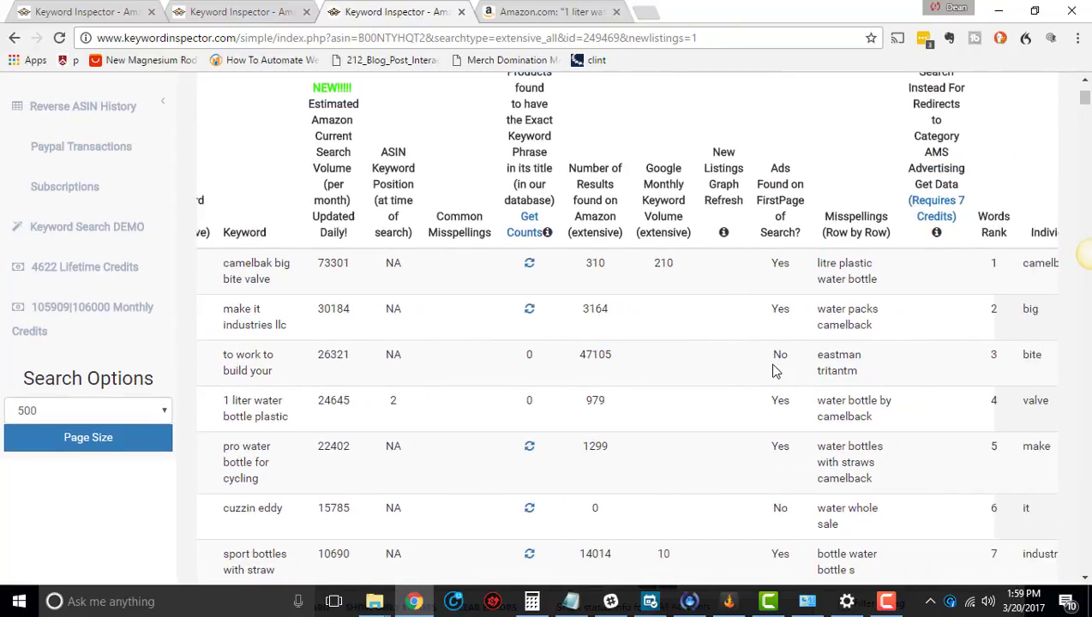
pyautogui.scroll(-2, 737, 360)
pyautogui.scroll(-3, 721, 358)
pyautogui.scroll(6, 722, 355)
pyautogui.scroll(-1, 720, 347)
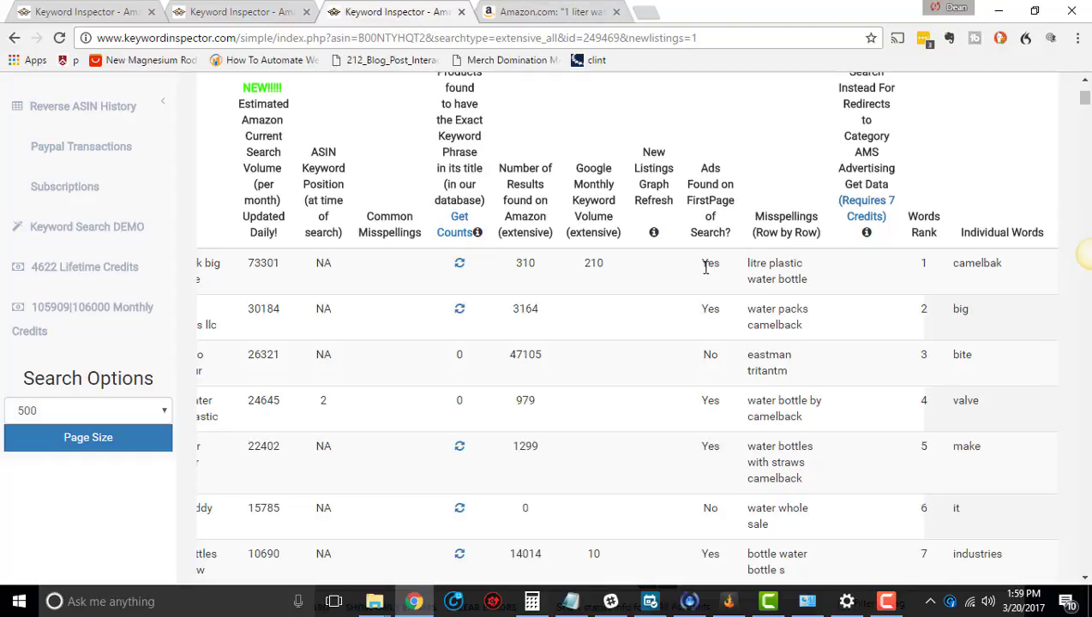
pyautogui.click(191, 11)
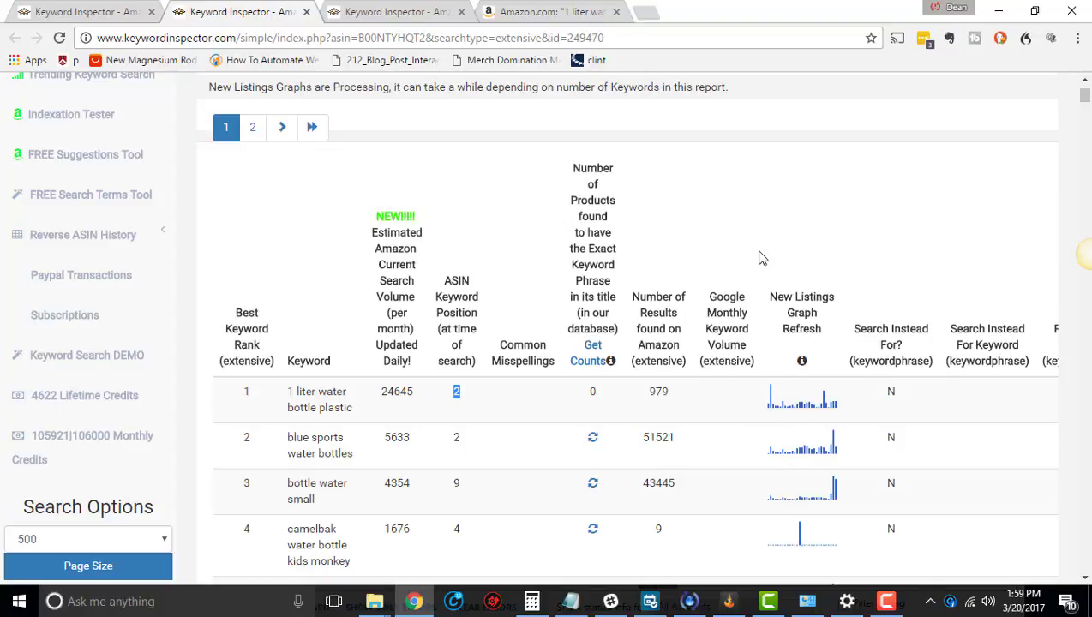
pyautogui.click(393, 11)
pyautogui.scroll(1, 803, 294)
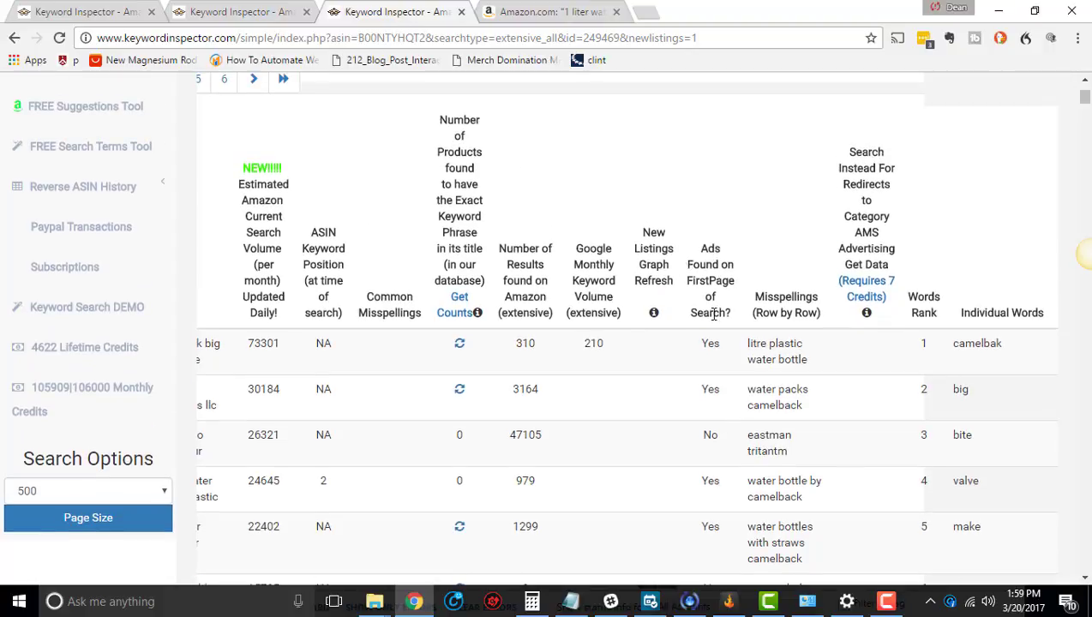
pyautogui.doubleClick(705, 344)
pyautogui.click(722, 384)
pyautogui.hscroll(-3, 689, 442)
pyautogui.scroll(-2, 815, 437)
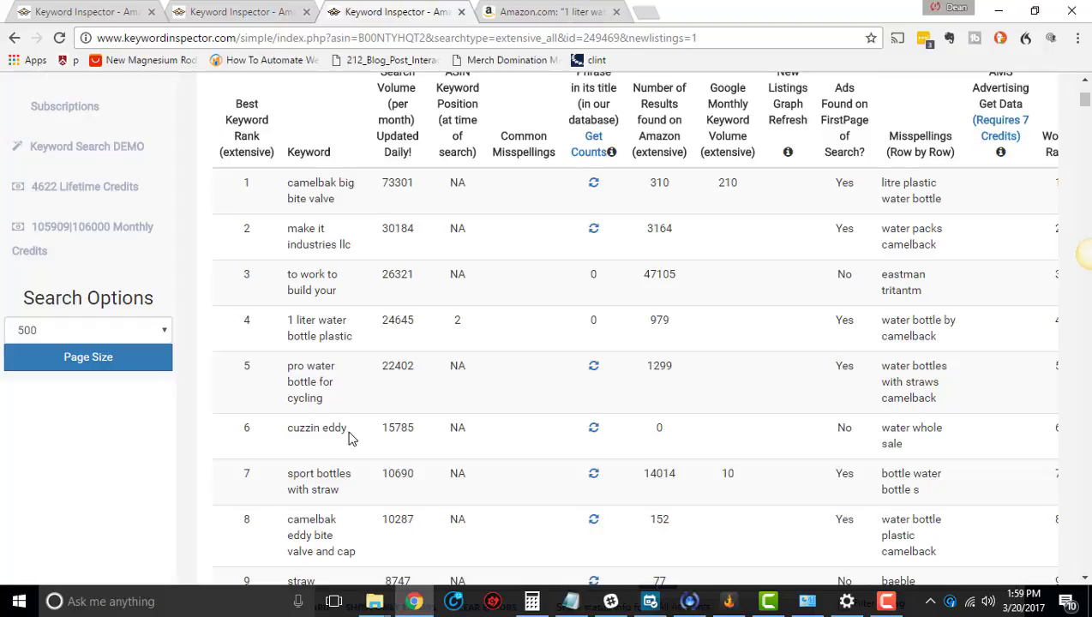
pyautogui.moveTo(348, 436); pyautogui.dragTo(286, 422)
pyautogui.click(768, 403)
pyautogui.moveTo(340, 295); pyautogui.dragTo(286, 273)
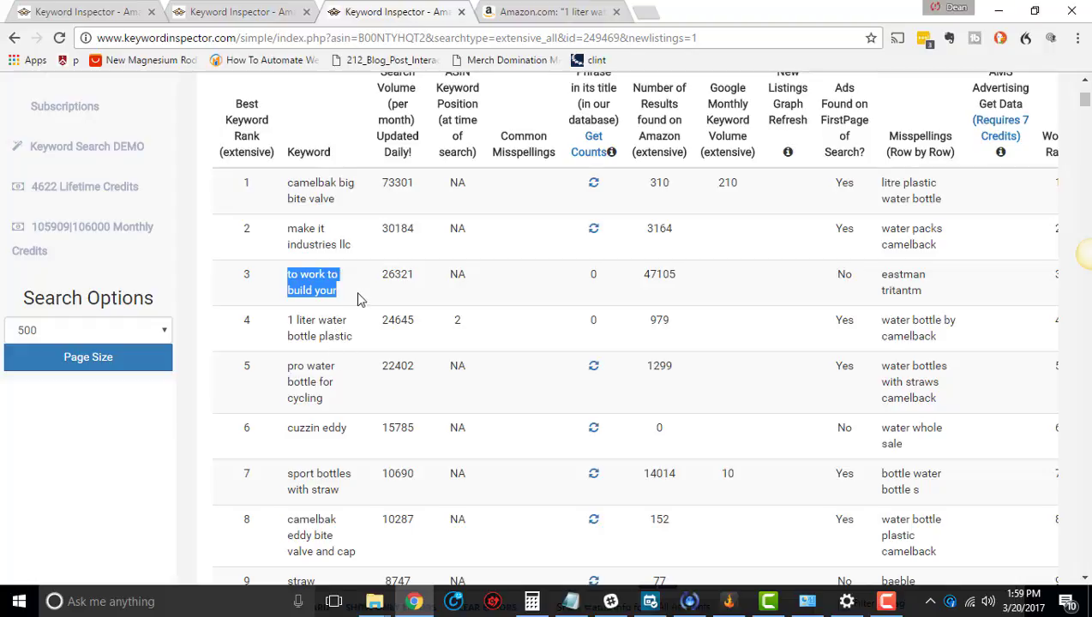
pyautogui.moveTo(379, 274); pyautogui.dragTo(417, 289)
pyautogui.click(371, 340)
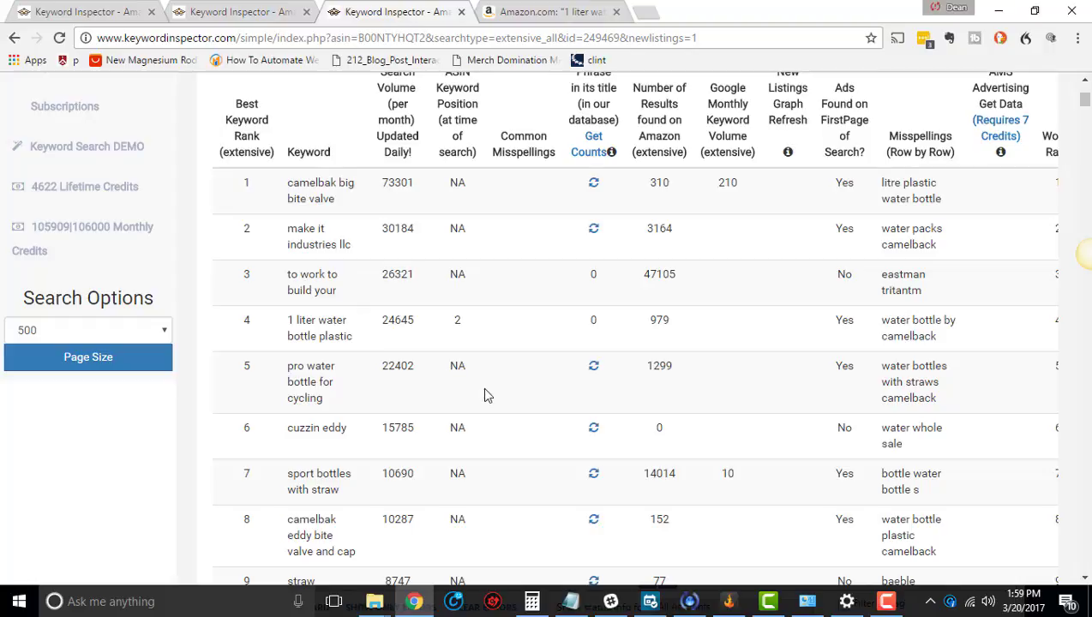
pyautogui.scroll(-3, 648, 397)
pyautogui.scroll(-1, 820, 355)
pyautogui.scroll(-1, 820, 354)
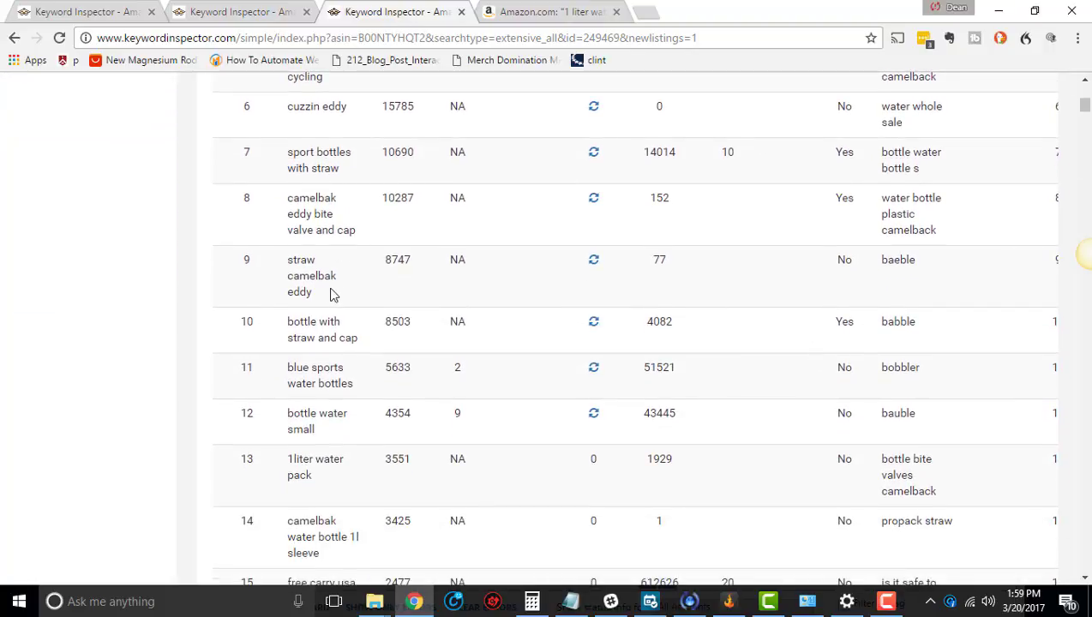
pyautogui.moveTo(330, 293); pyautogui.dragTo(283, 257)
pyautogui.click(821, 290)
pyautogui.moveTo(836, 257); pyautogui.dragTo(854, 262)
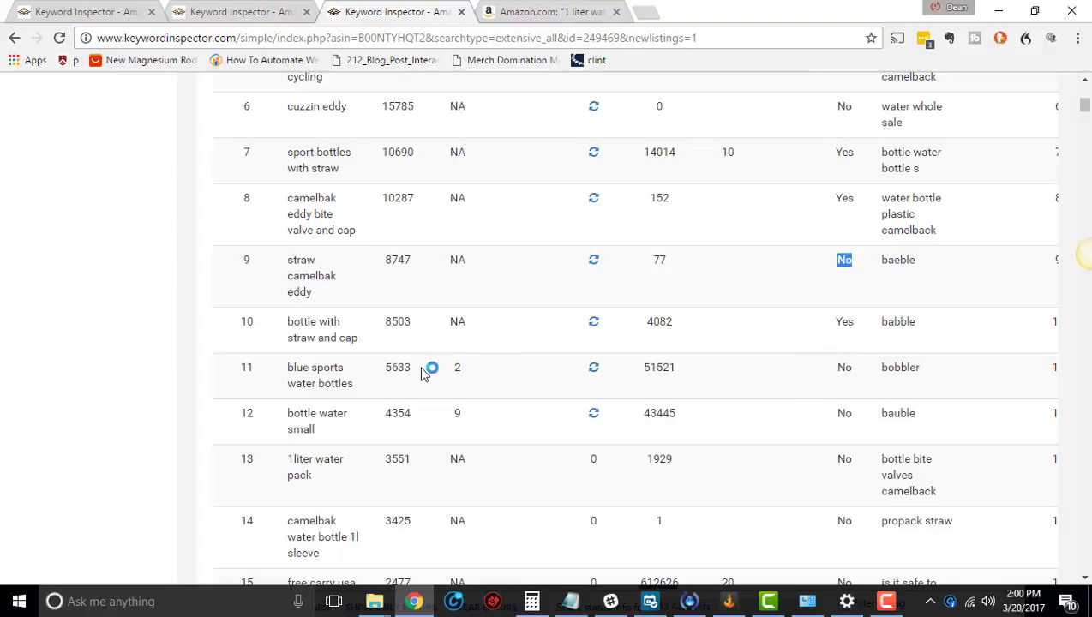
pyautogui.doubleClick(390, 369)
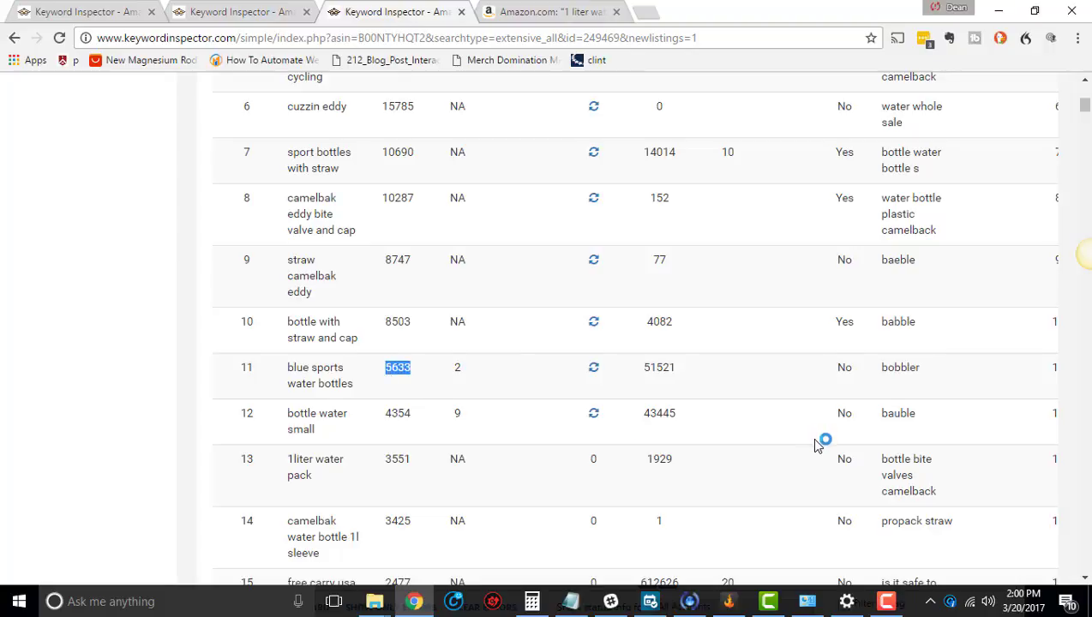
pyautogui.click(336, 370)
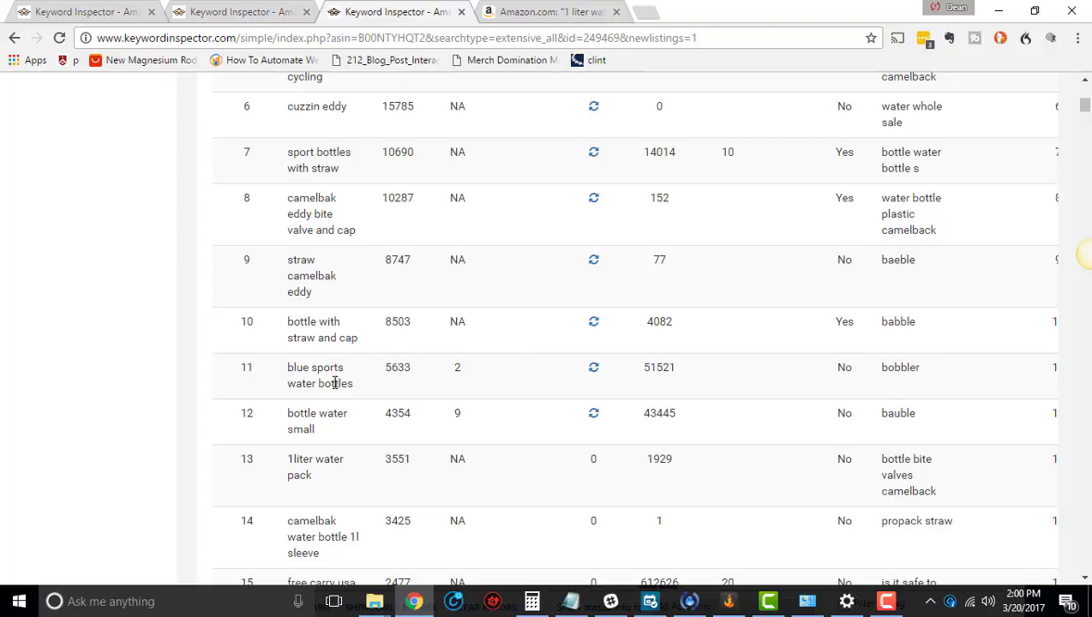
pyautogui.doubleClick(840, 368)
pyautogui.doubleClick(839, 414)
pyautogui.scroll(-1, 839, 463)
pyautogui.doubleClick(847, 428)
pyautogui.scroll(-1, 814, 489)
pyautogui.moveTo(314, 415); pyautogui.dragTo(283, 391)
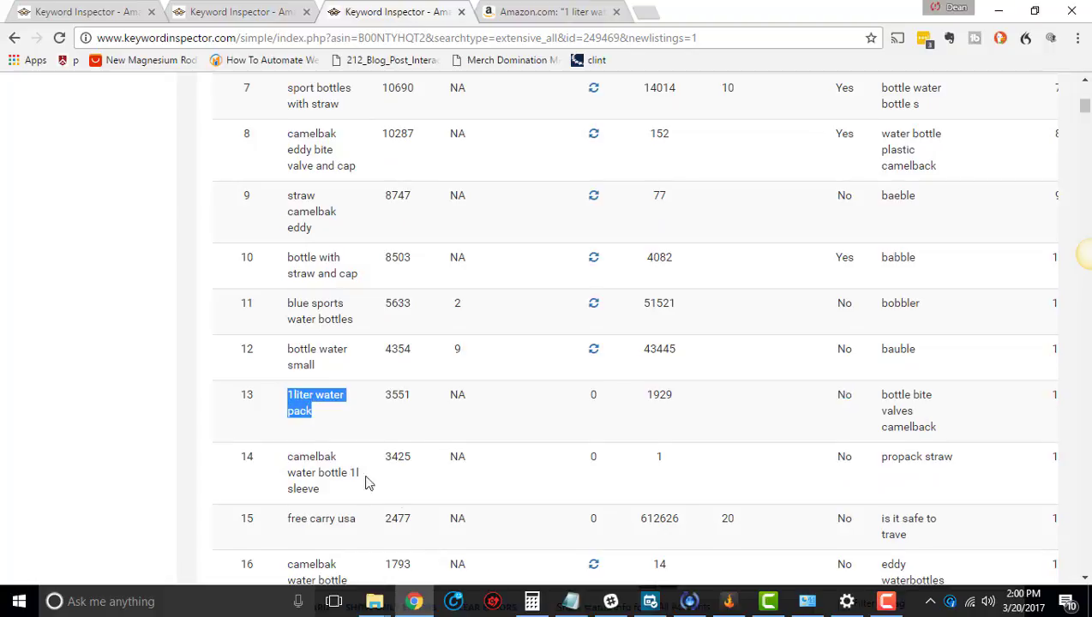
pyautogui.click(821, 420)
pyautogui.doubleClick(843, 395)
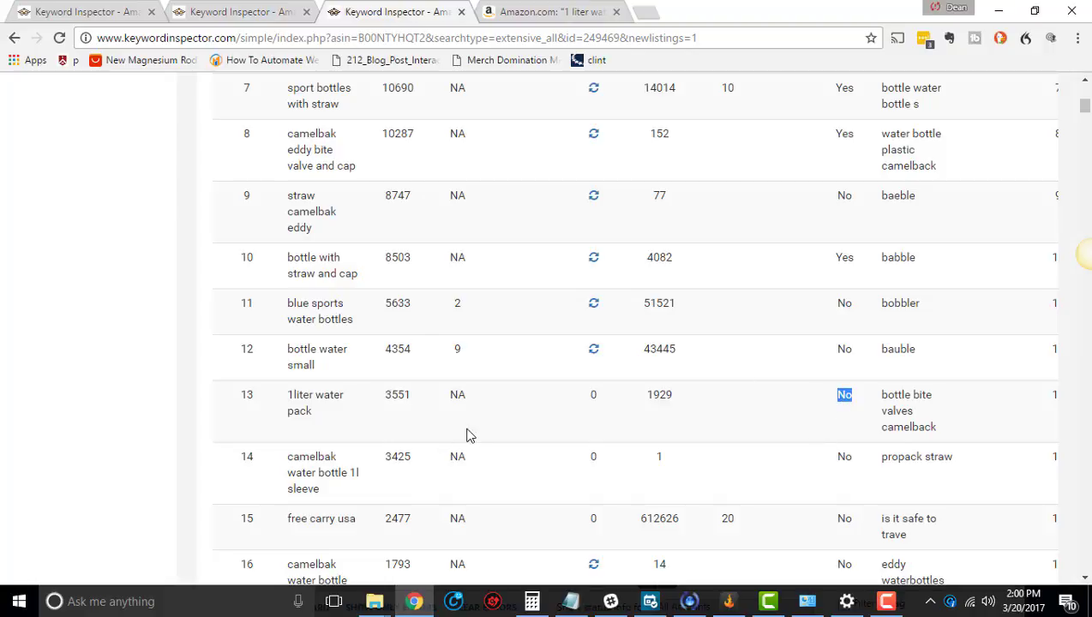
pyautogui.scroll(8, 507, 418)
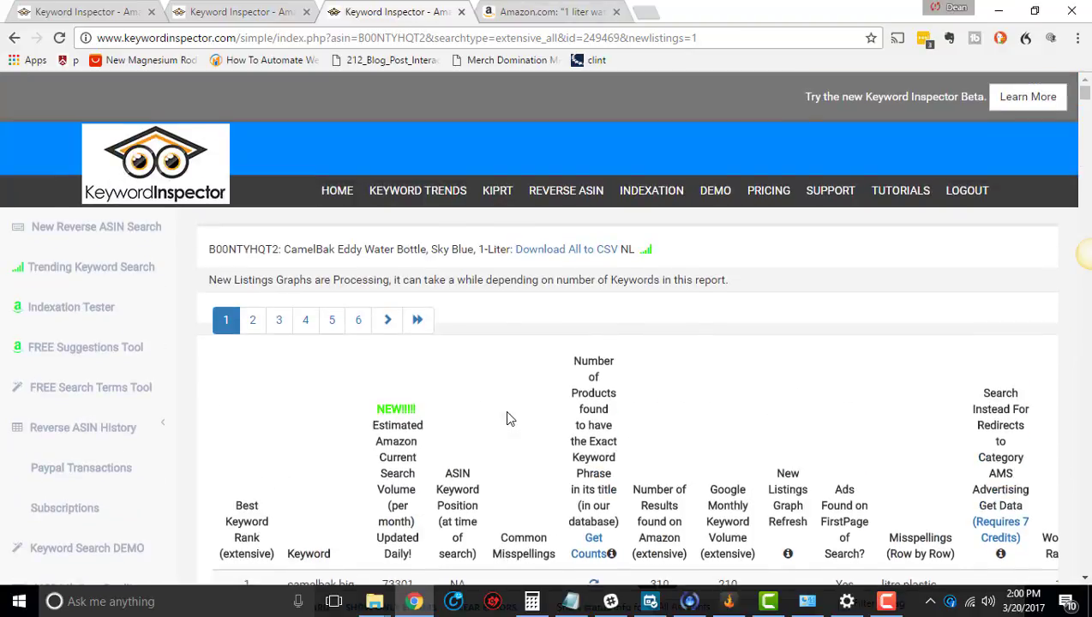
pyautogui.scroll(-2, 507, 418)
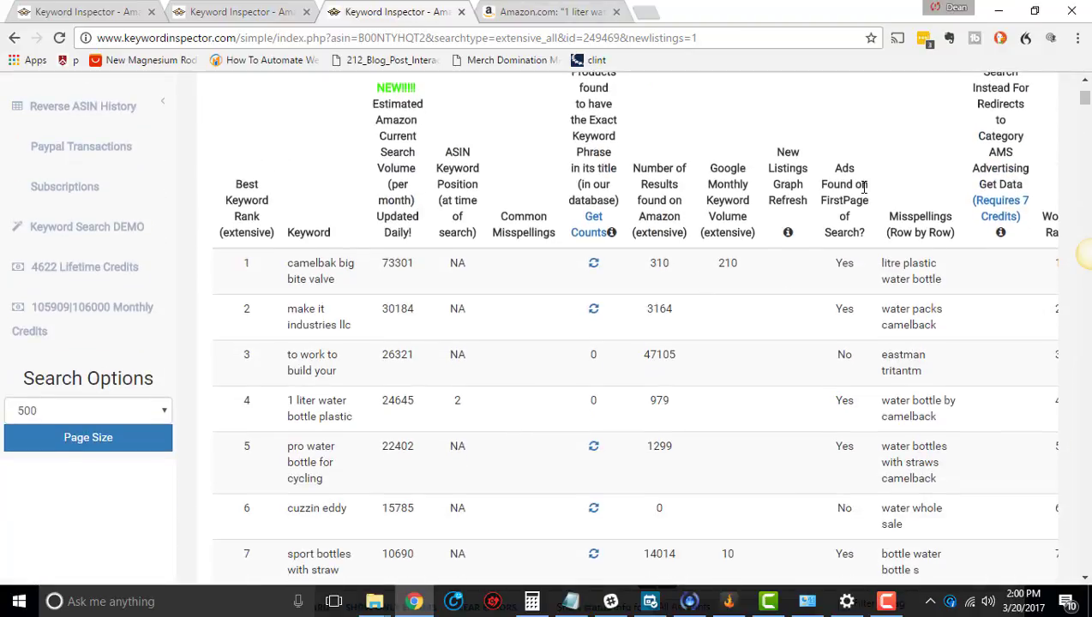
pyautogui.hscroll(3, 865, 190)
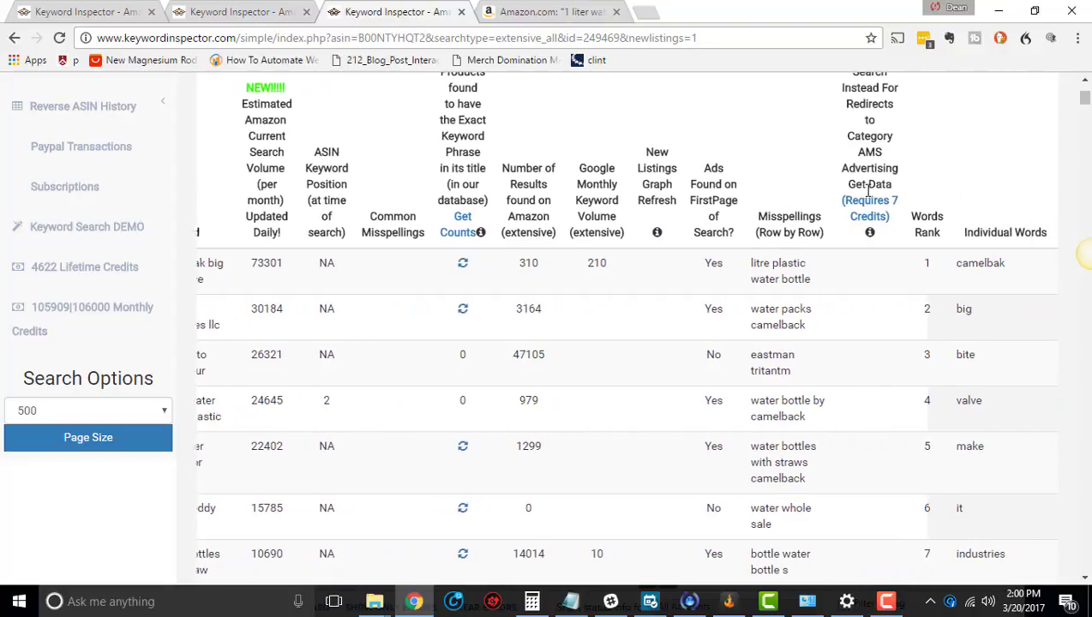
pyautogui.scroll(1, 800, 309)
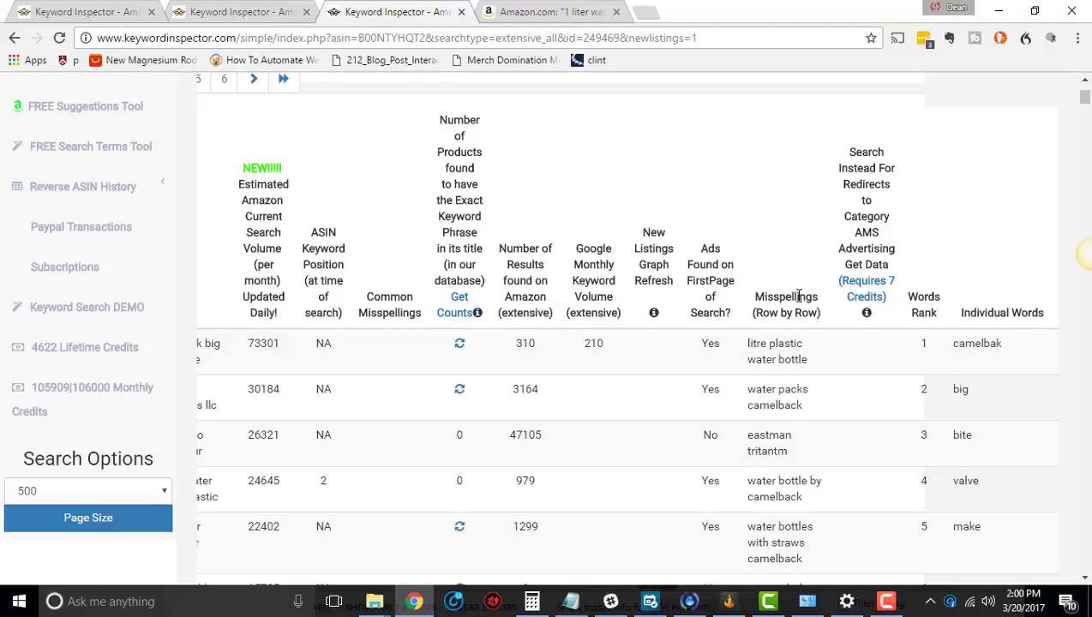
pyautogui.scroll(-2, 798, 295)
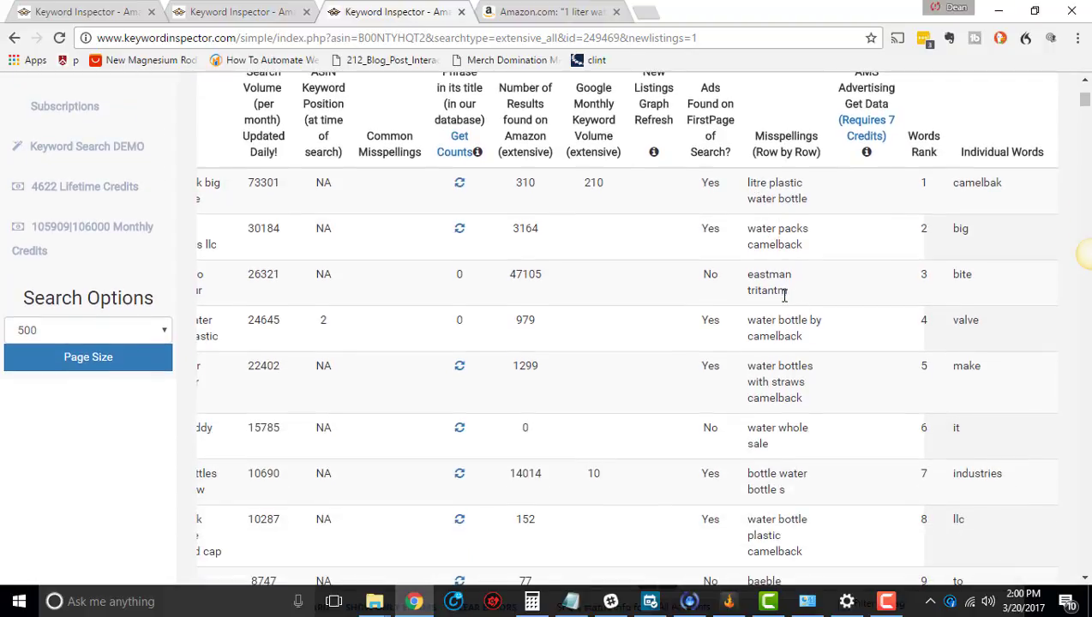
pyautogui.scroll(-1, 779, 295)
pyautogui.scroll(2, 744, 455)
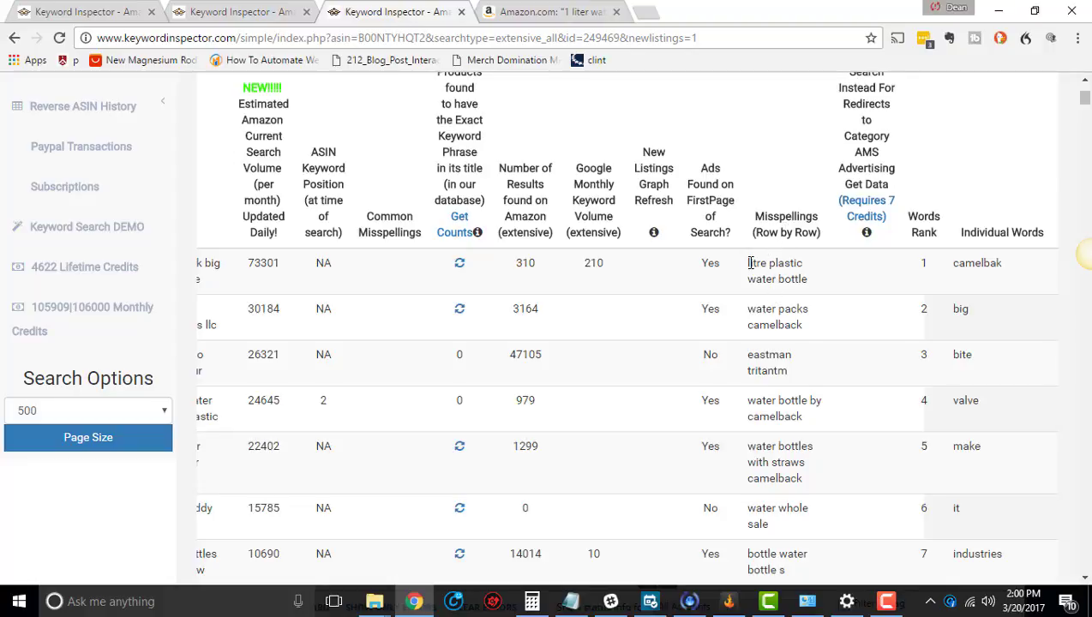
pyautogui.moveTo(749, 263); pyautogui.dragTo(802, 282)
pyautogui.click(804, 283)
pyautogui.hscroll(-3, 371, 362)
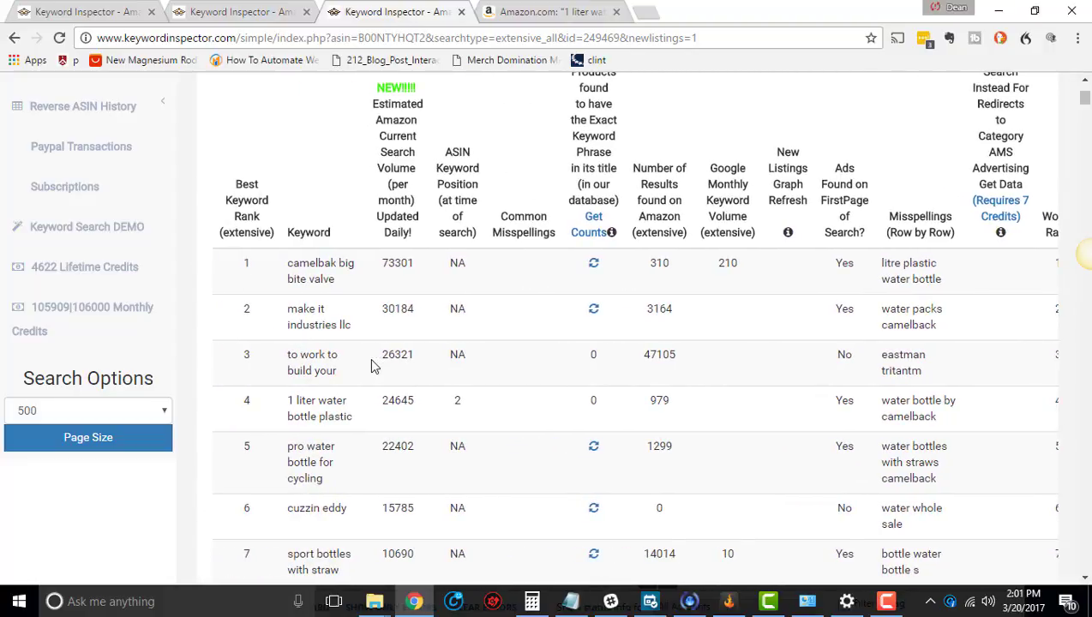
pyautogui.hscroll(3, 371, 361)
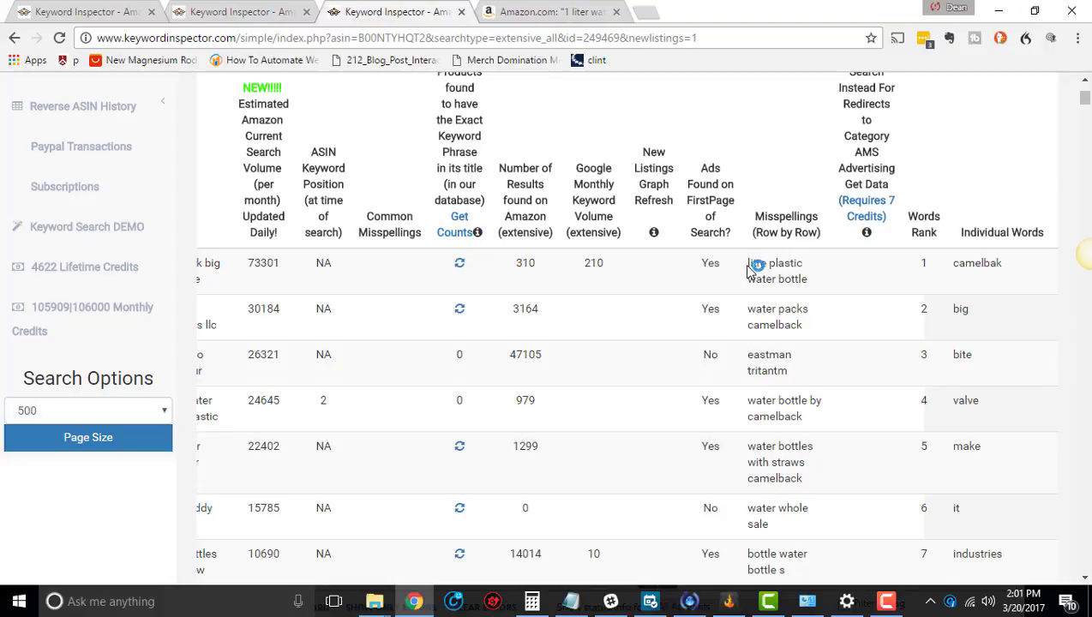
pyautogui.moveTo(748, 265); pyautogui.dragTo(792, 304)
pyautogui.click(633, 334)
pyautogui.hscroll(-3, 208, 261)
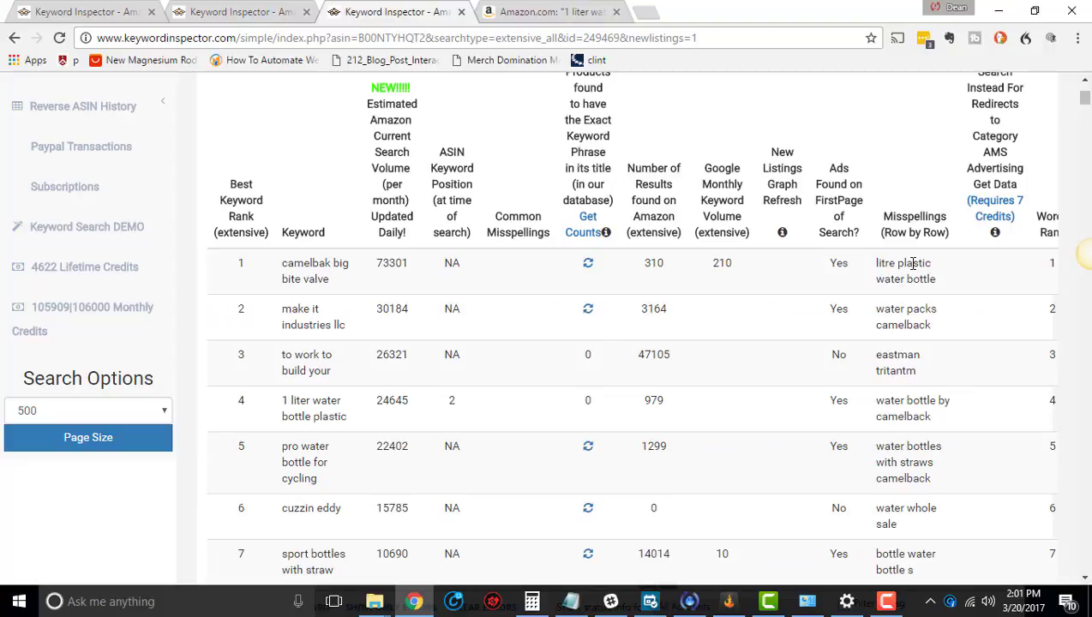
pyautogui.hscroll(3, 913, 263)
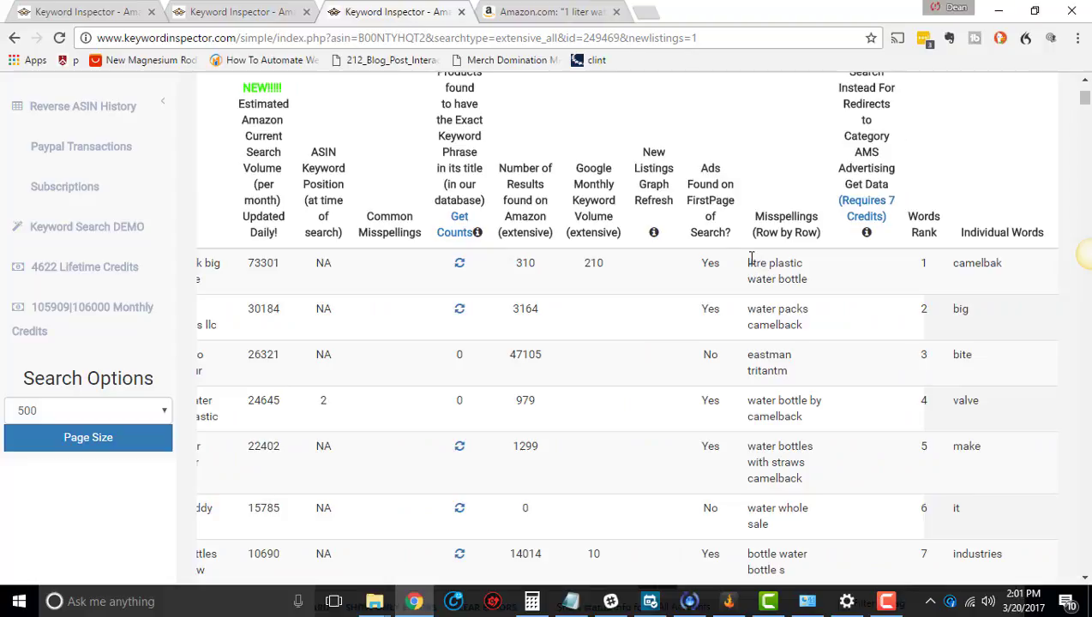
pyautogui.moveTo(750, 259); pyautogui.dragTo(778, 365)
pyautogui.click(778, 367)
pyautogui.scroll(-7, 787, 467)
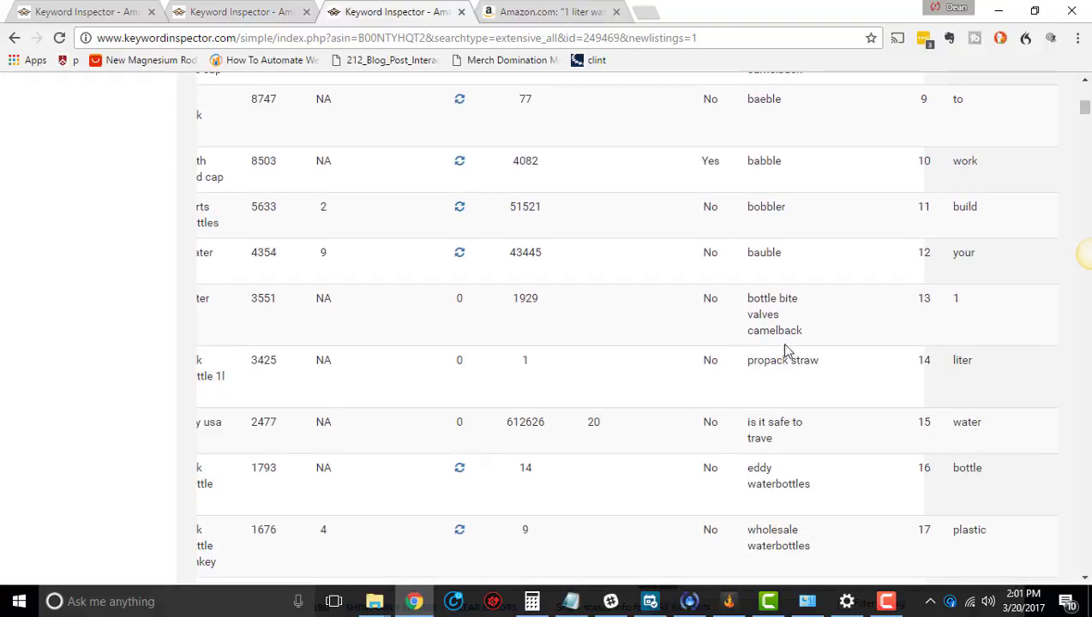
pyautogui.scroll(-5, 787, 312)
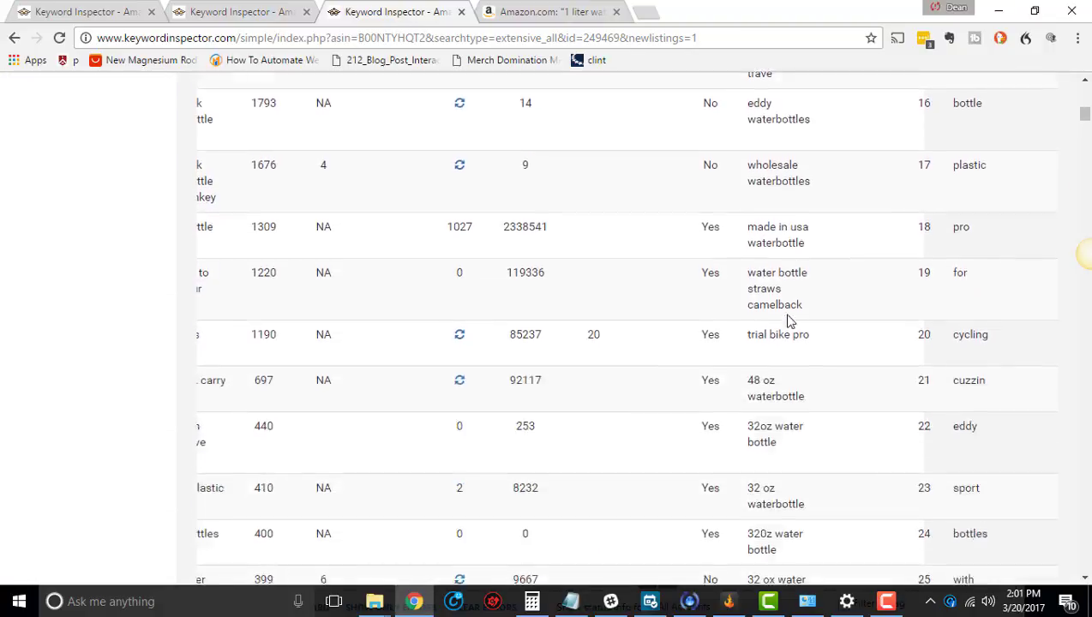
pyautogui.scroll(8, 790, 318)
pyautogui.scroll(5, 789, 319)
pyautogui.scroll(-2, 790, 319)
pyautogui.scroll(2, 823, 291)
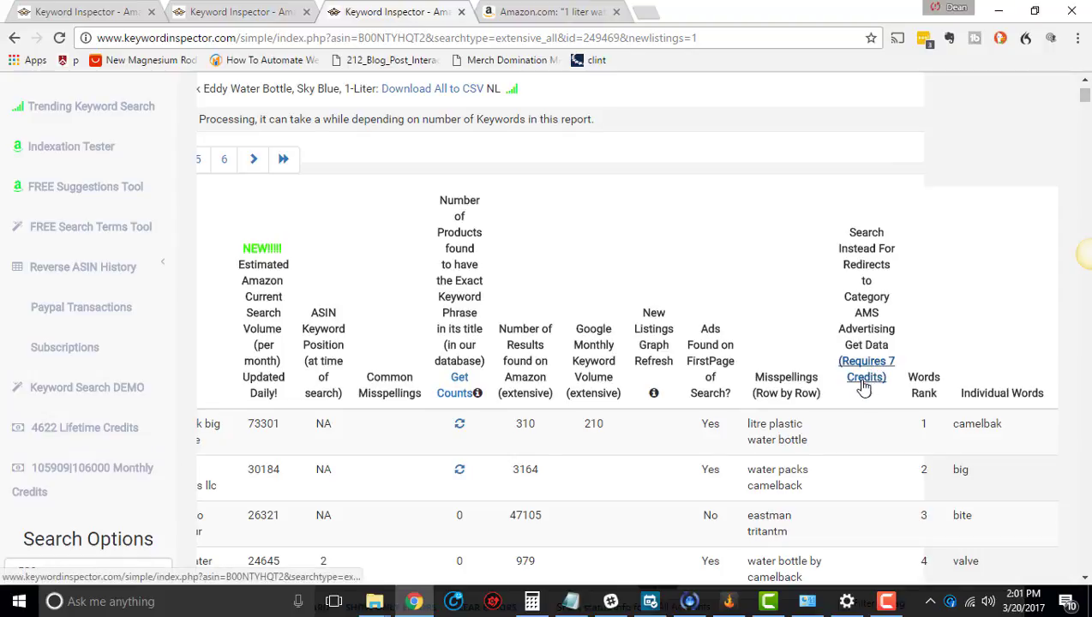
pyautogui.scroll(-1, 863, 383)
# Load the 7-credit Search Instead For, Redirects and AMS columns and review their blank values.
pyautogui.click(866, 297)
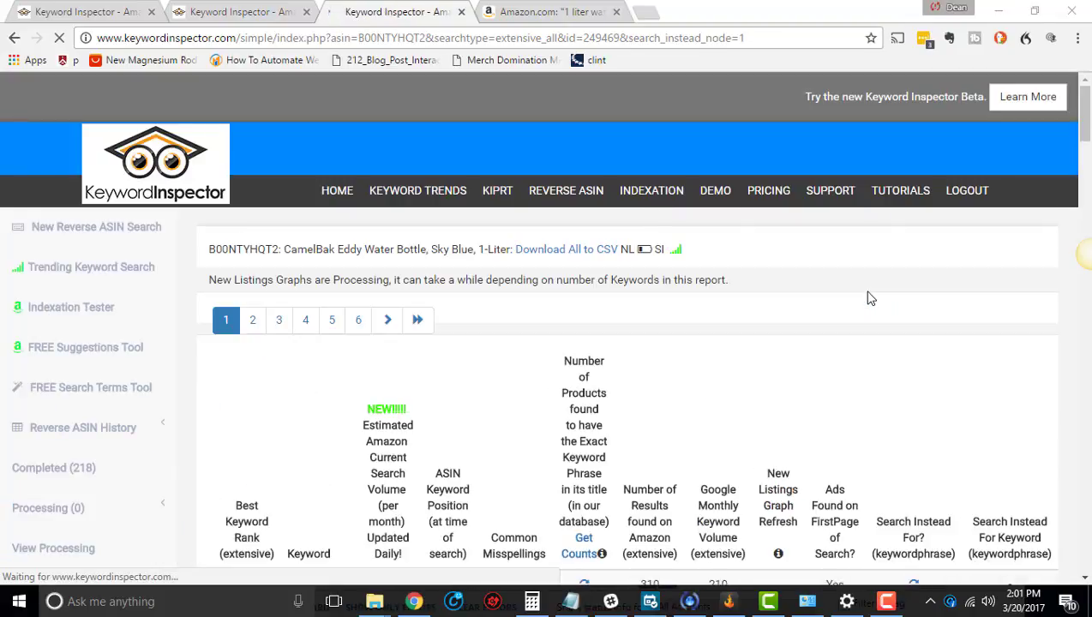
pyautogui.scroll(-4, 822, 347)
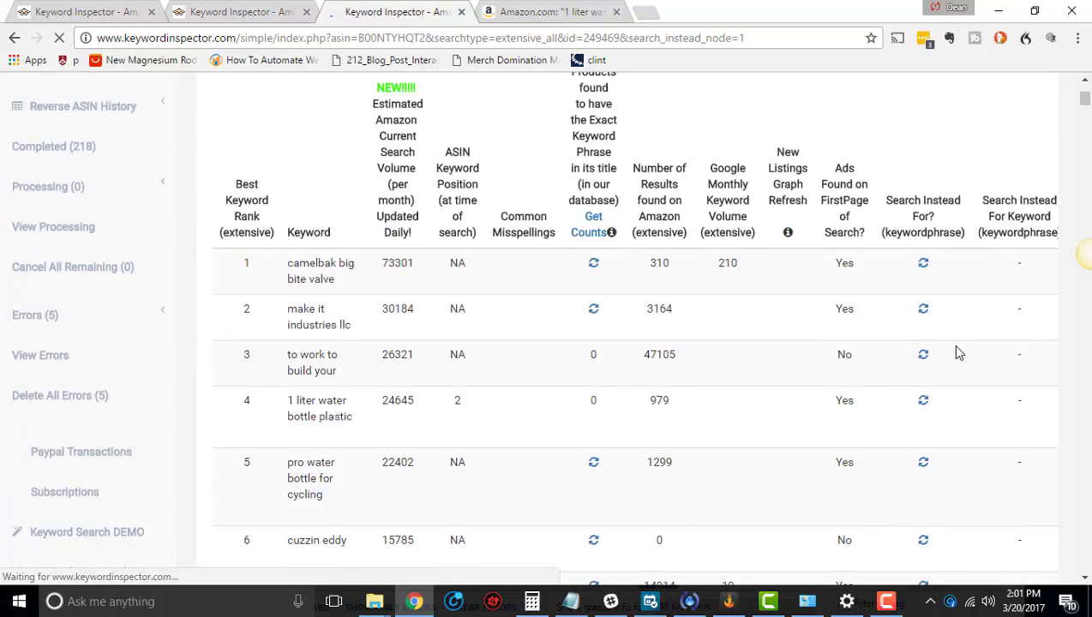
pyautogui.hscroll(8, 958, 353)
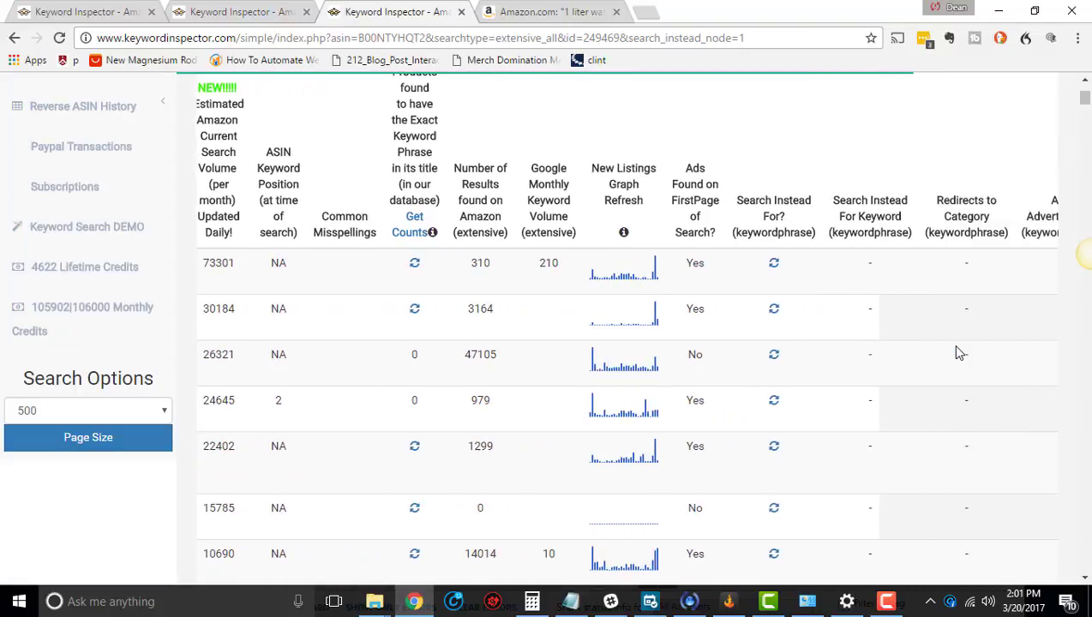
pyautogui.hscroll(7, 958, 353)
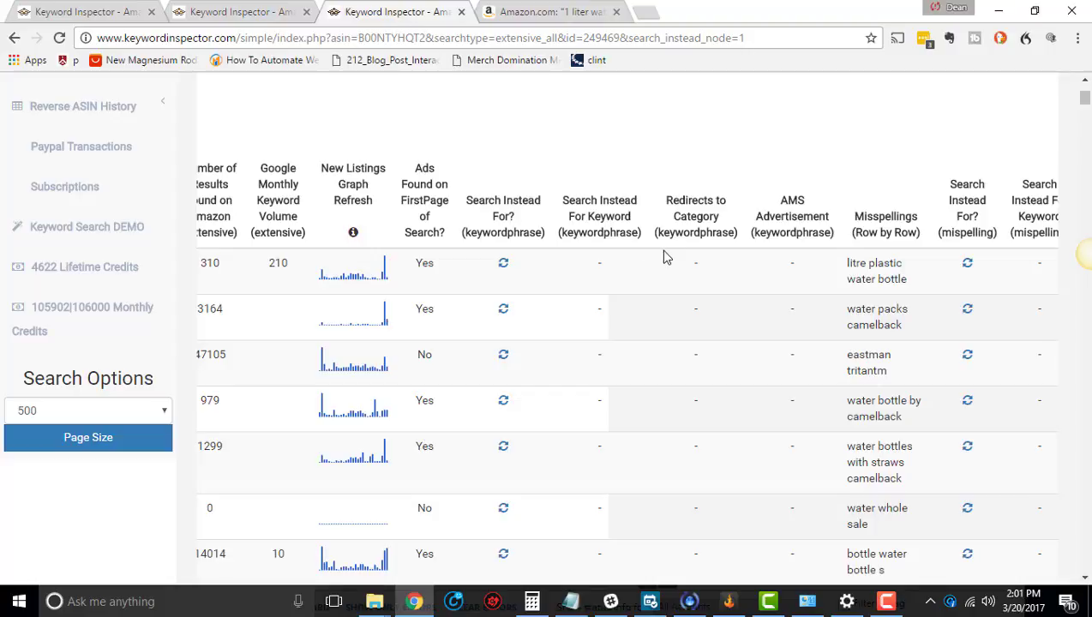
pyautogui.scroll(-2, 733, 253)
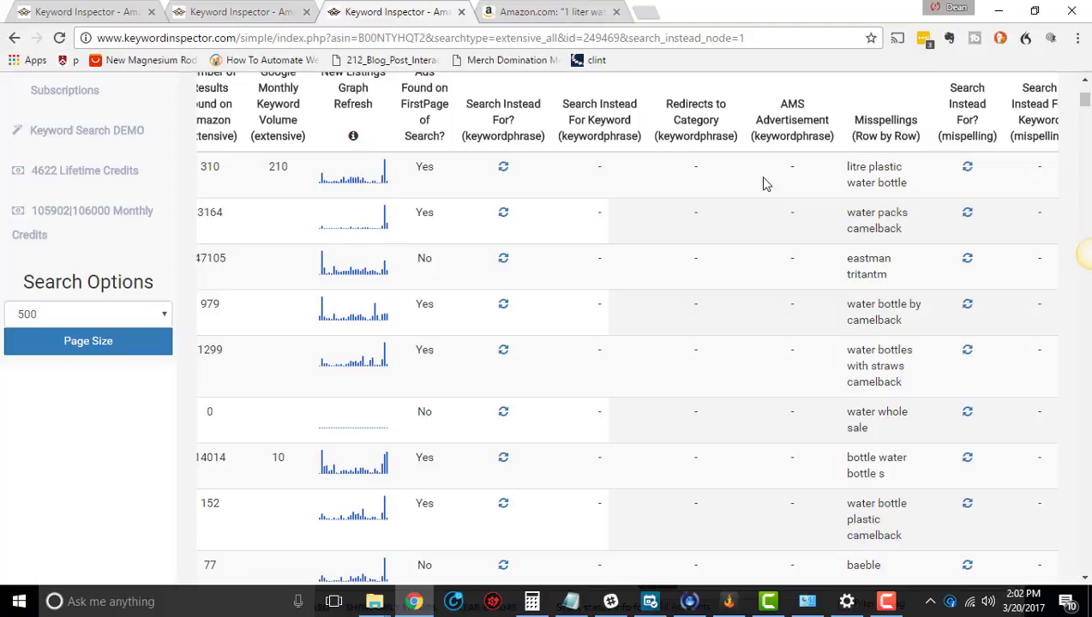
pyautogui.hscroll(7, 765, 184)
pyautogui.hscroll(1, 765, 184)
pyautogui.scroll(3, 760, 263)
pyautogui.scroll(-1, 891, 349)
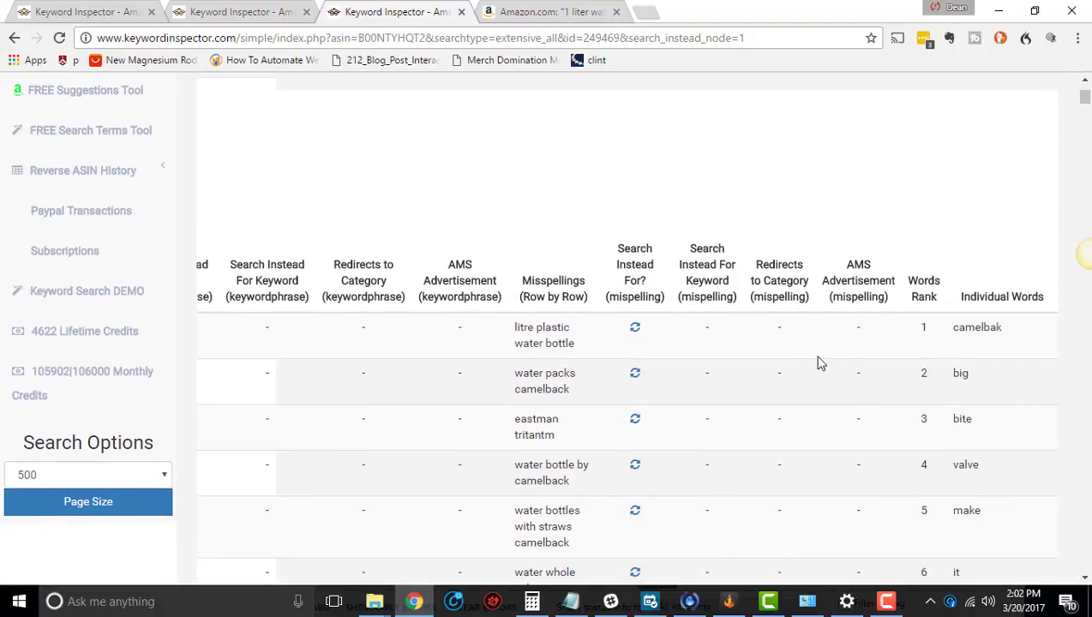
pyautogui.scroll(-3, 819, 365)
pyautogui.scroll(2, 873, 257)
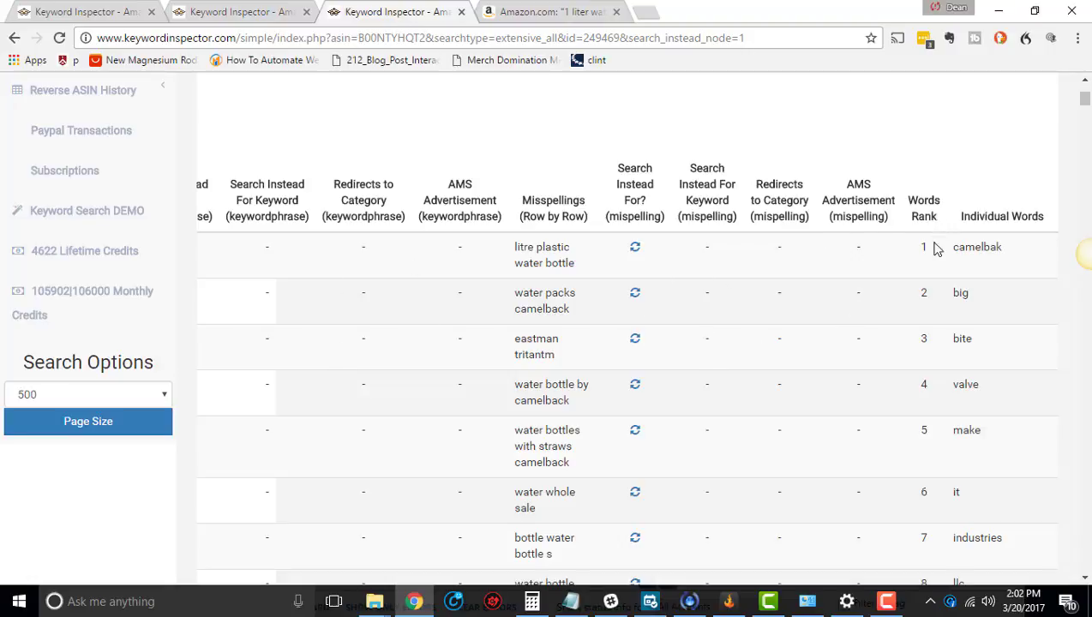
pyautogui.moveTo(909, 200); pyautogui.dragTo(1004, 226)
pyautogui.click(1004, 262)
pyautogui.hscroll(-10, 915, 259)
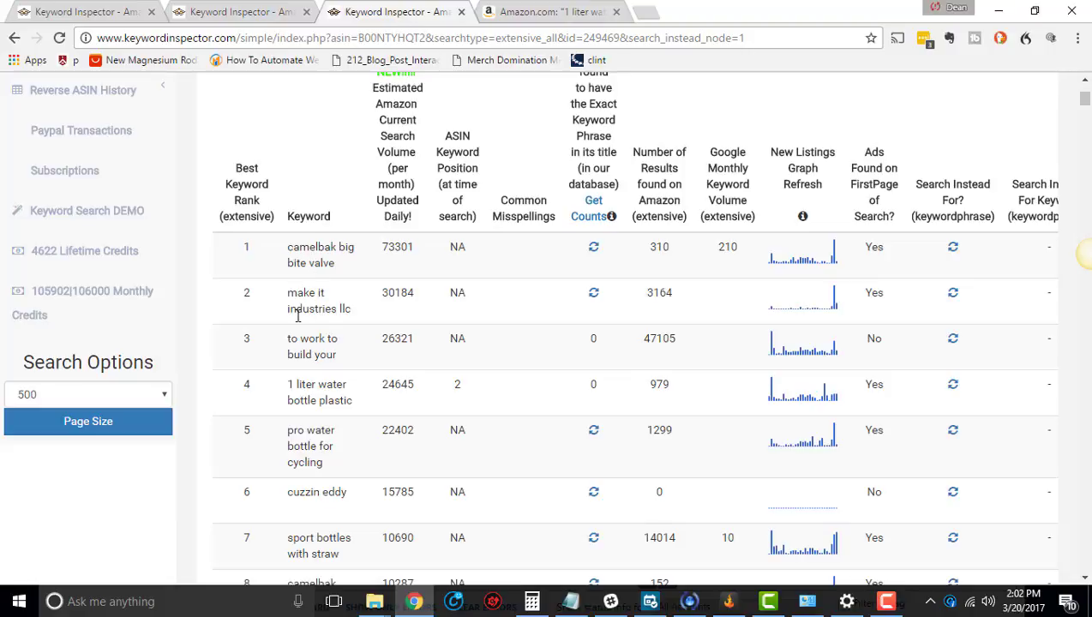
pyautogui.hscroll(10, 533, 351)
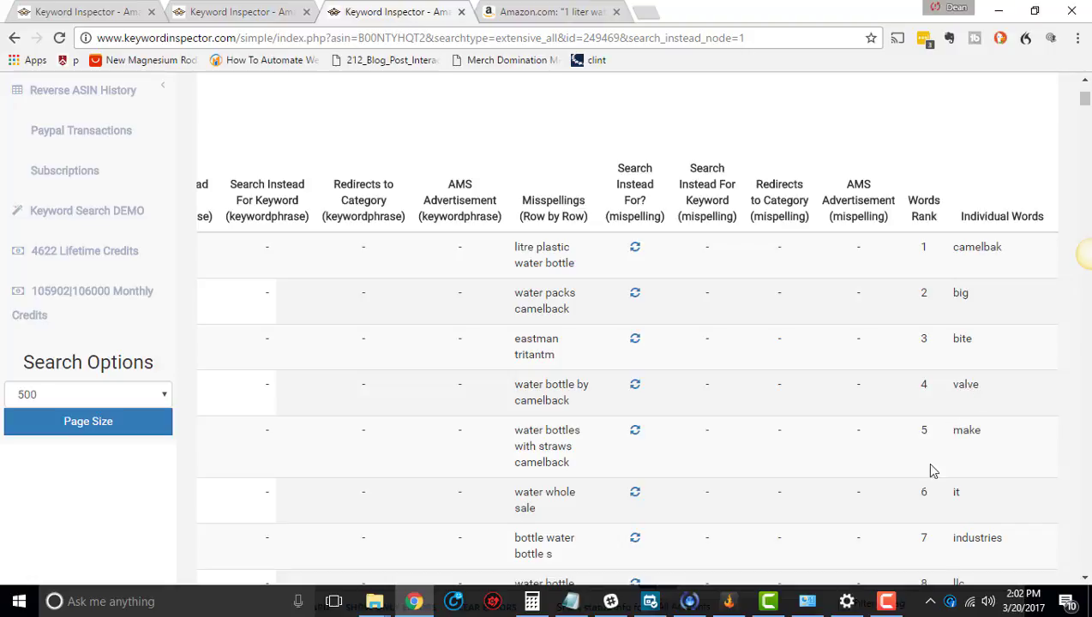
pyautogui.scroll(-2, 973, 574)
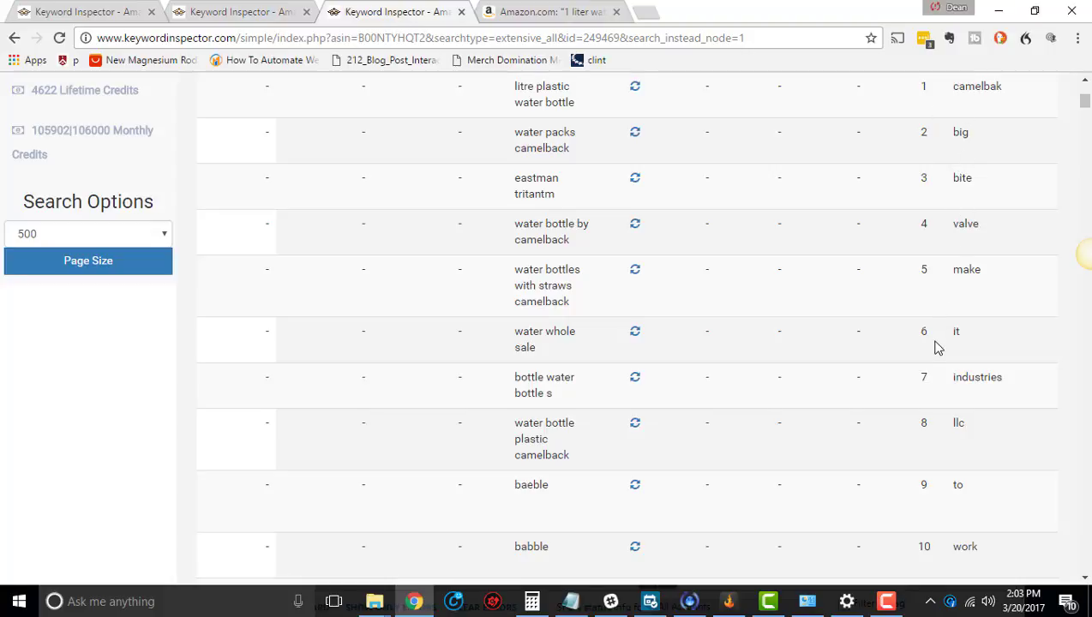
pyautogui.scroll(-5, 937, 347)
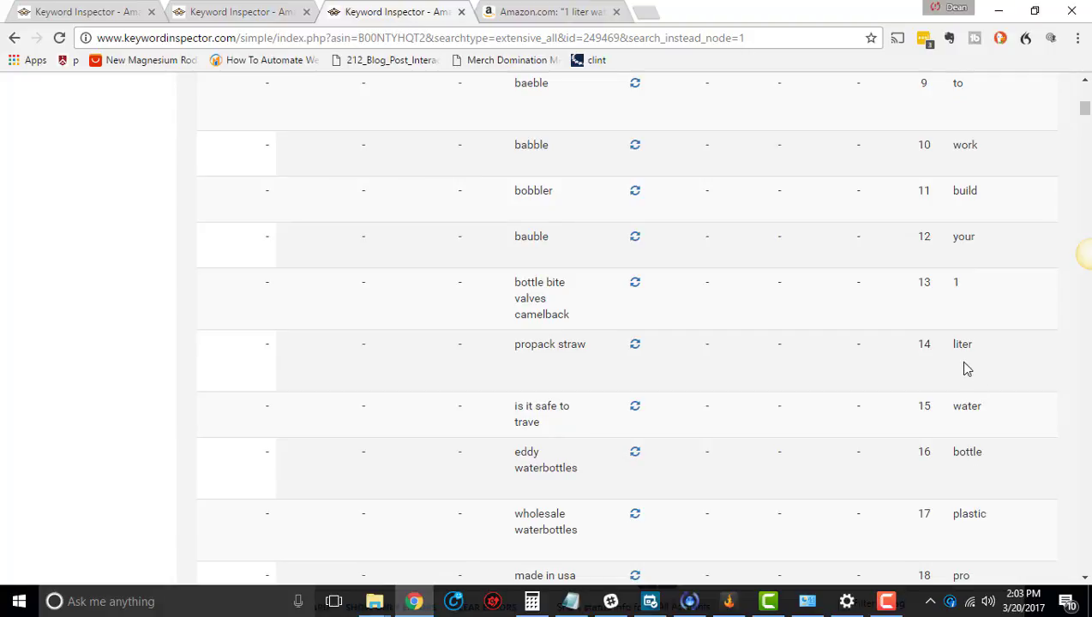
pyautogui.scroll(3, 601, 237)
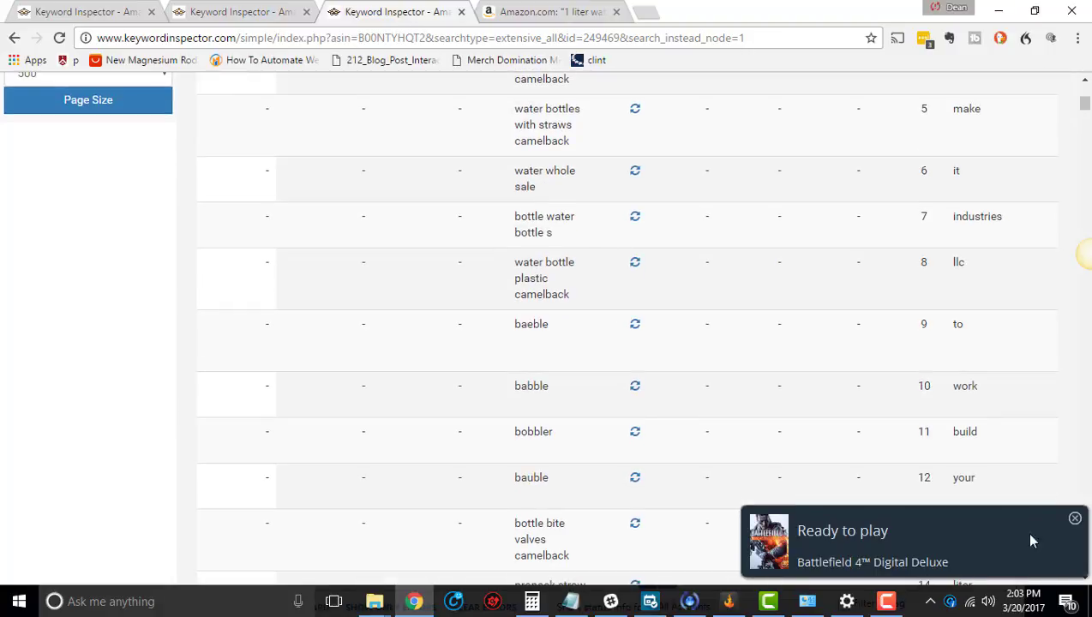
pyautogui.click(1075, 520)
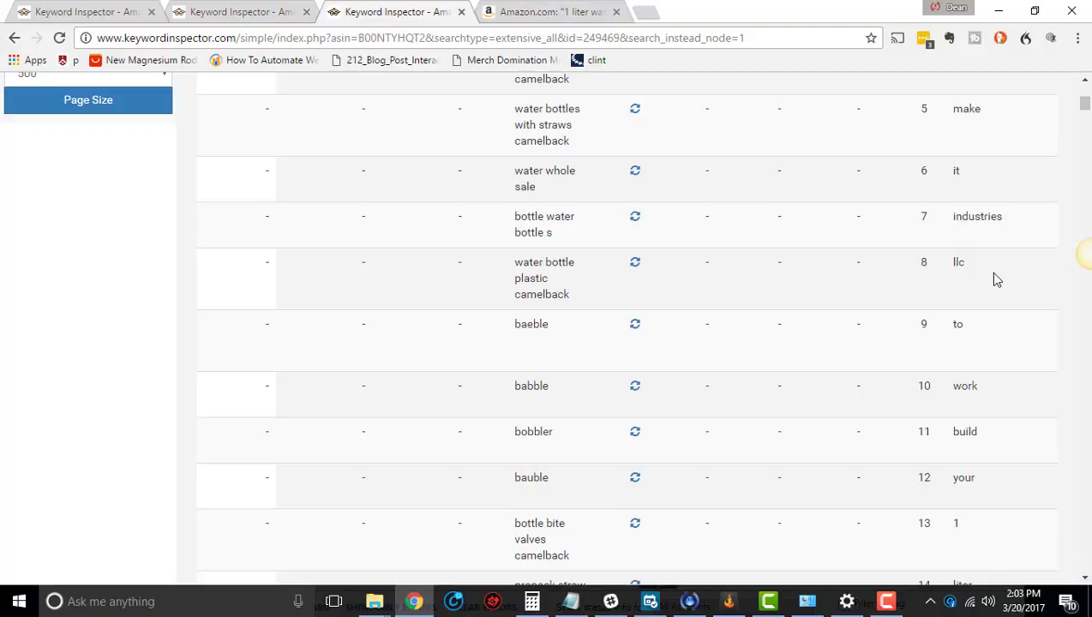
pyautogui.scroll(4, 994, 274)
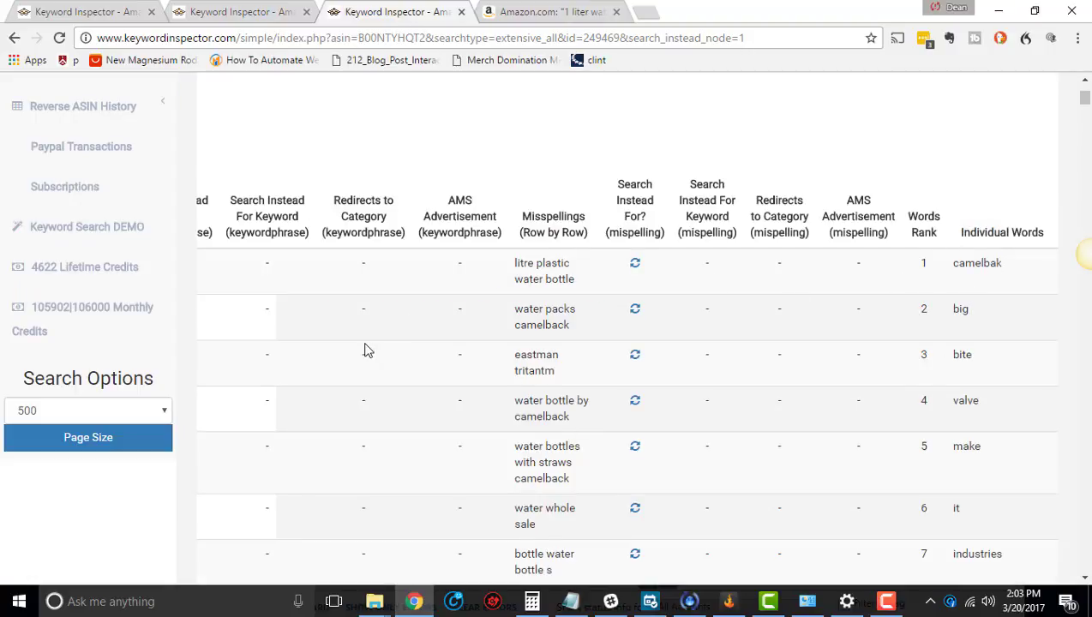
pyautogui.hscroll(-6, 364, 350)
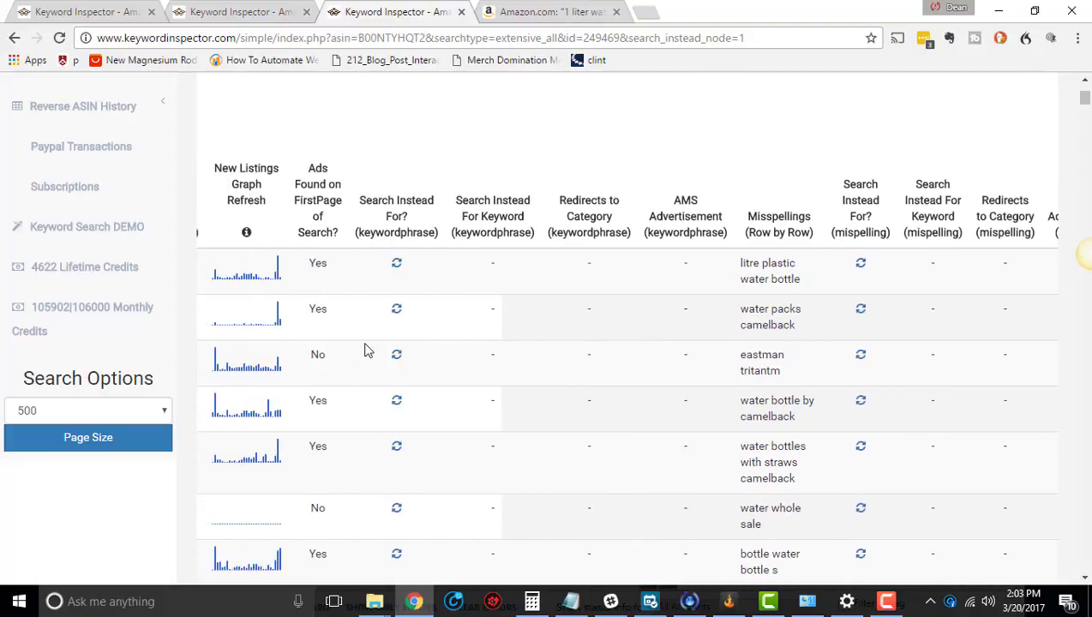
pyautogui.hscroll(-8, 364, 350)
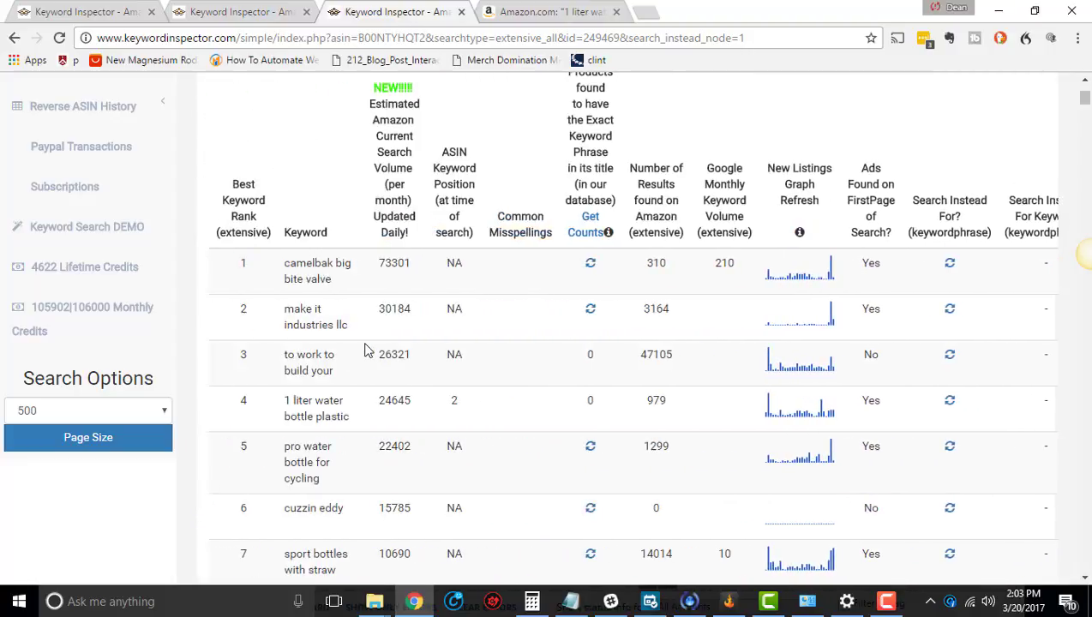
pyautogui.scroll(1, 365, 350)
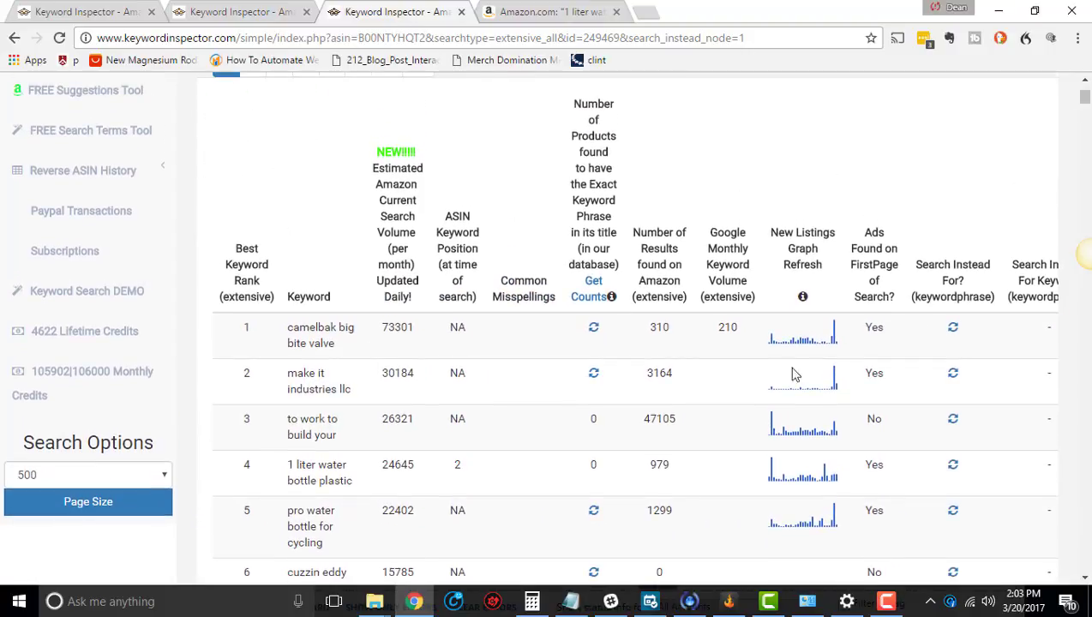
pyautogui.scroll(-2, 825, 364)
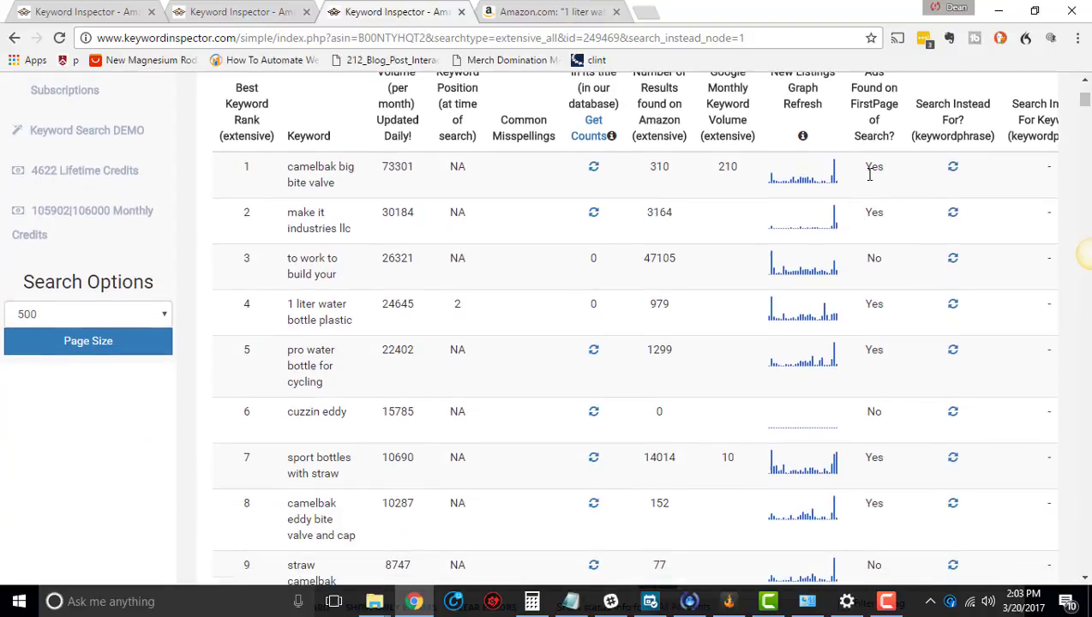
pyautogui.scroll(-4, 866, 317)
pyautogui.scroll(2, 860, 360)
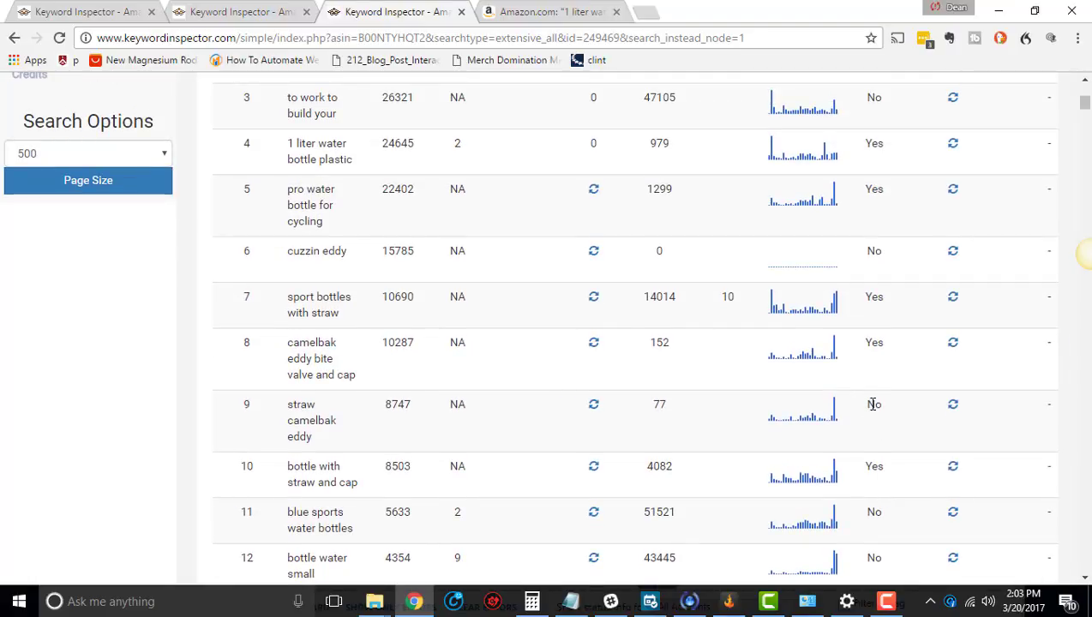
pyautogui.scroll(4, 857, 396)
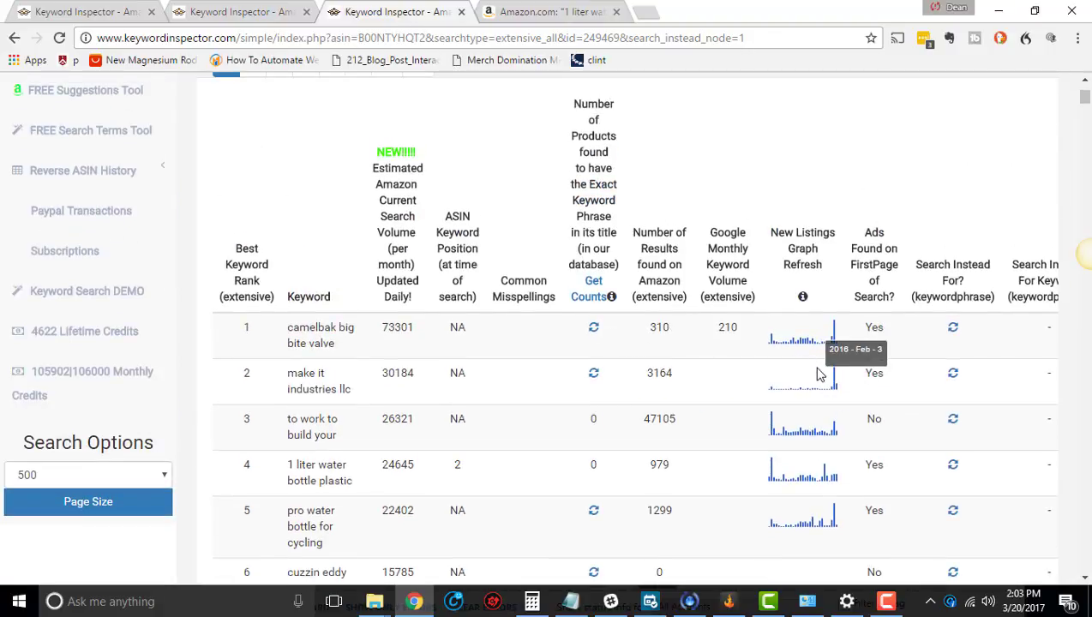
pyautogui.scroll(-10, 841, 383)
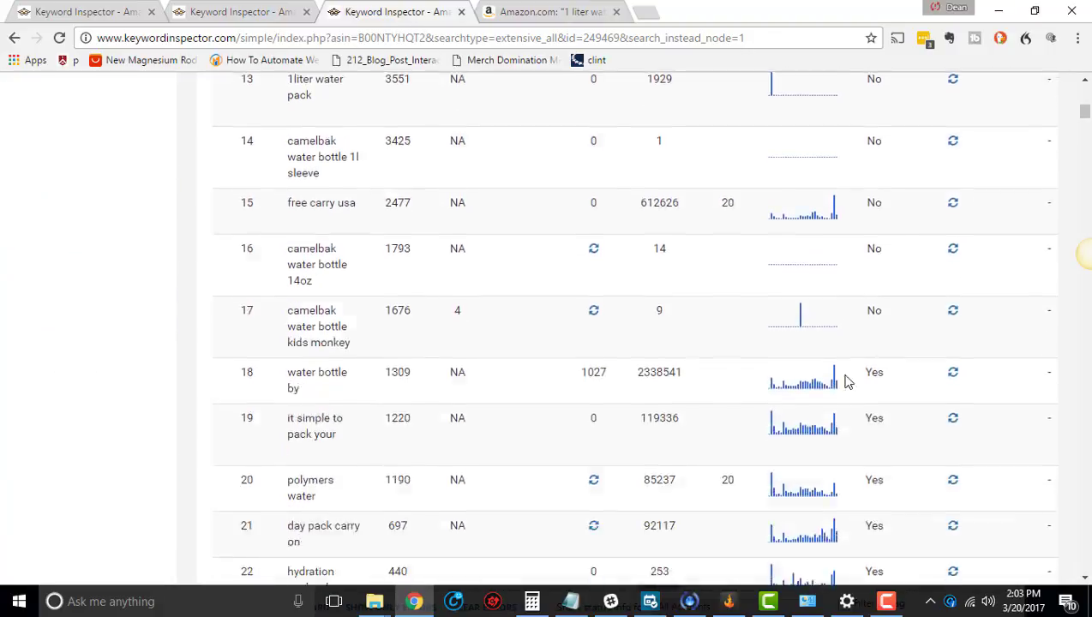
pyautogui.scroll(12, 747, 399)
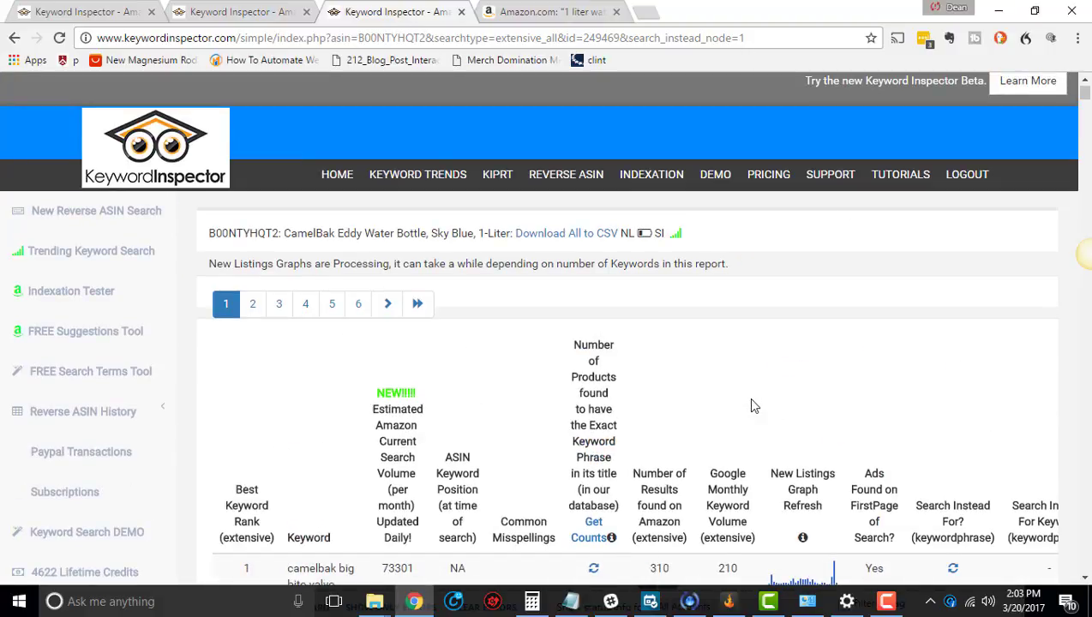
pyautogui.scroll(-2, 751, 403)
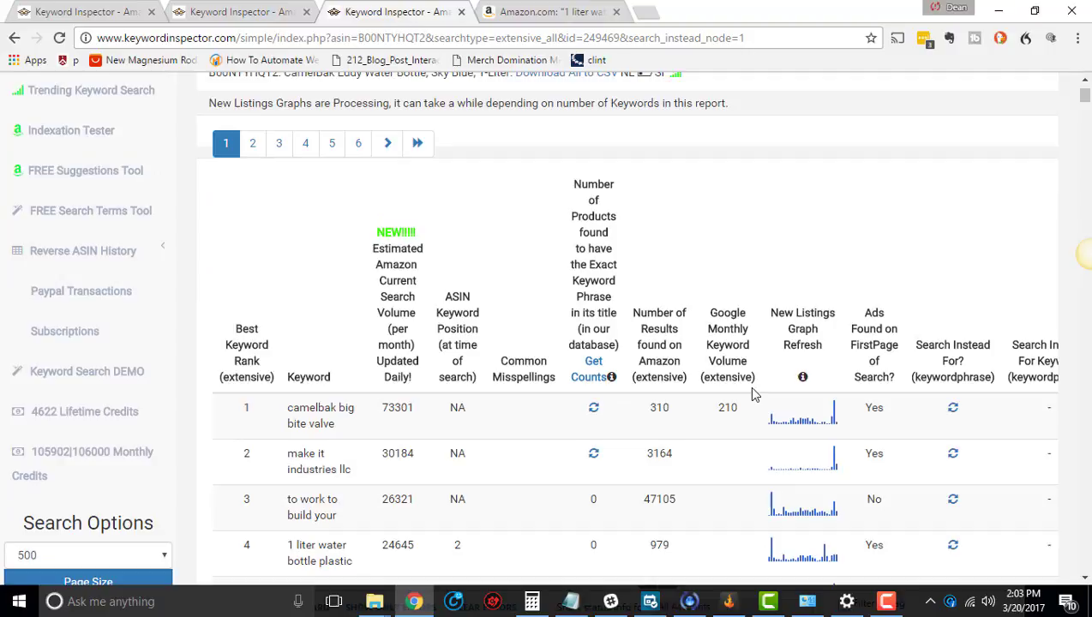